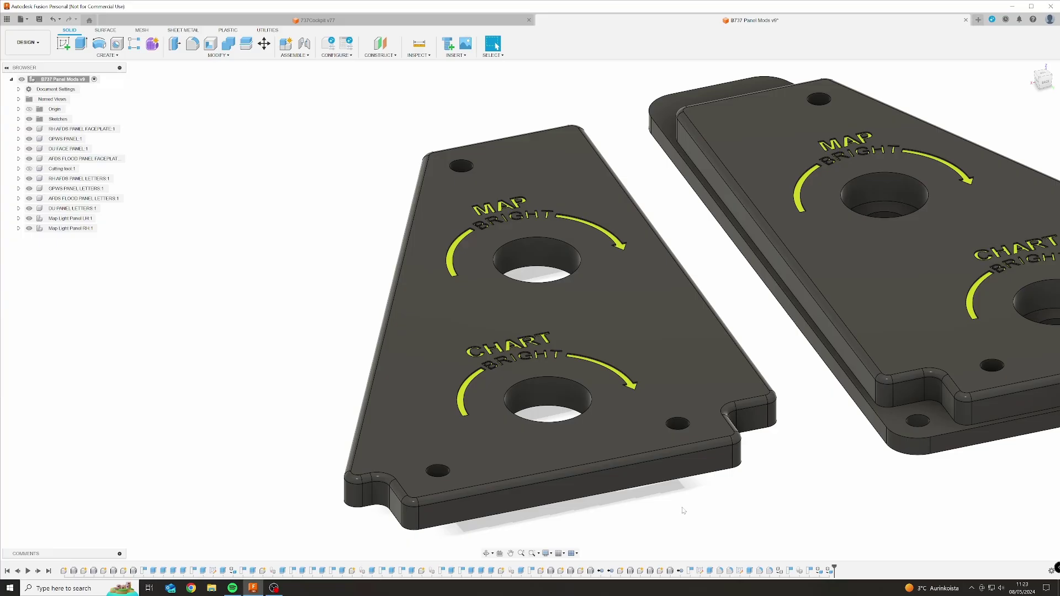
Measure the thickness of Map Light Panel LH between its top face and underside
scroll(481, 386, "up", 3)
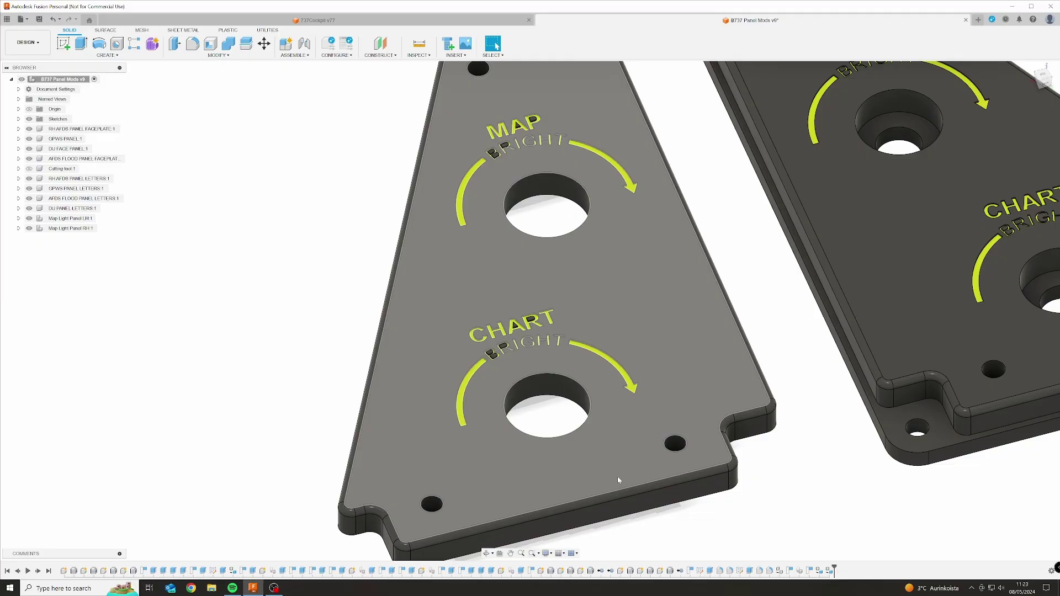
scroll(666, 478, "down", 2)
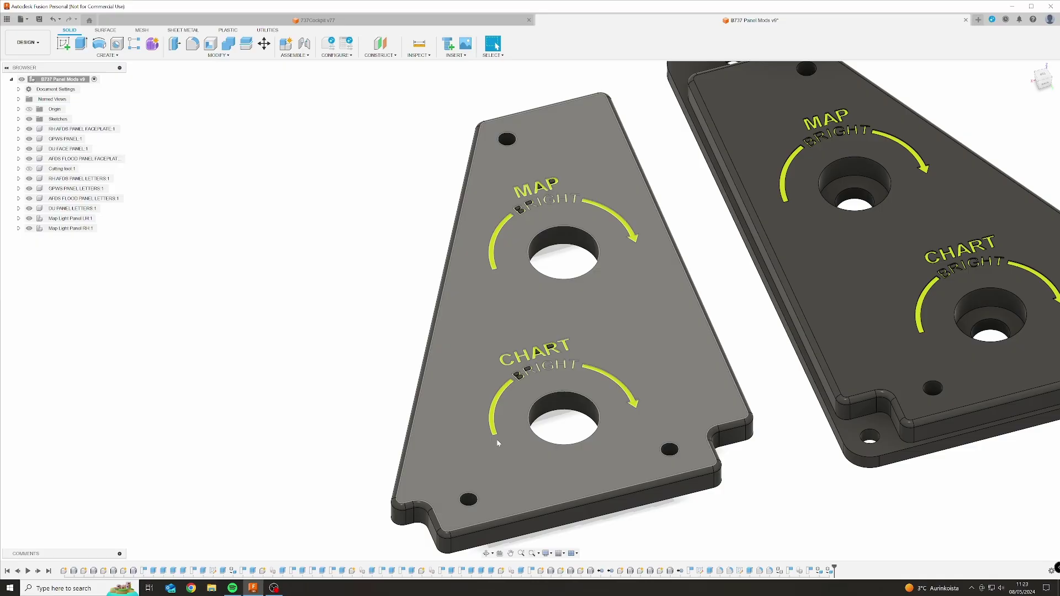
middle_click_drag(690, 393, 724, 366, "shift")
scroll(733, 370, "up", 3)
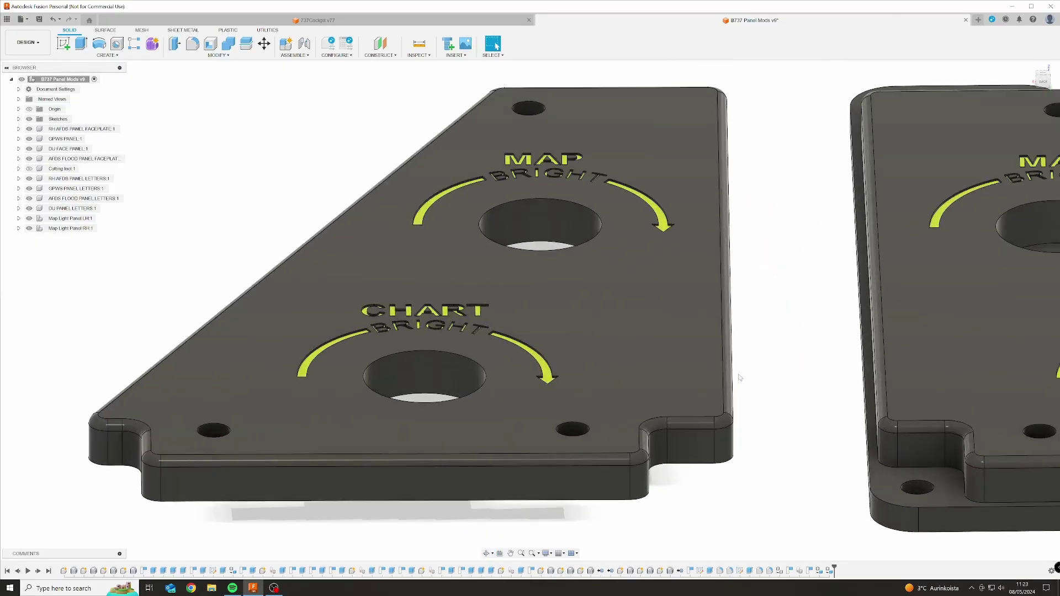
left_click(421, 45)
left_click(688, 400)
middle_click_drag(691, 453, 703, 386, "shift")
left_click(684, 502)
middle_click_drag(681, 315, 438, 209, "shift")
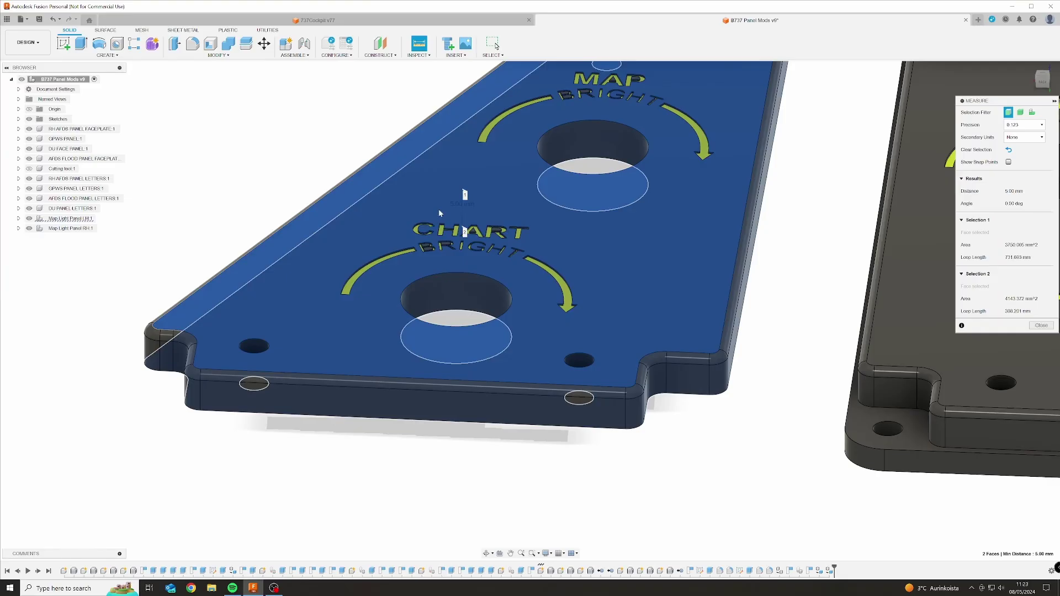
key("Escape")
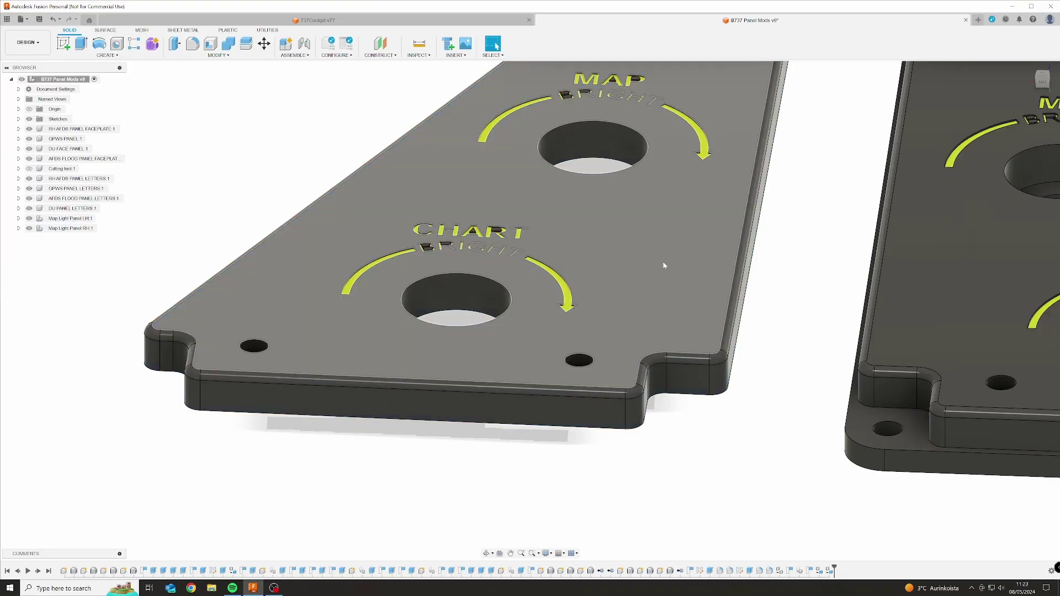
Extrude the underside of Map Light Panel LH by -2 mm to make the panel thinner
middle_click_drag(663, 261, 540, 300, "shift")
left_click(552, 403)
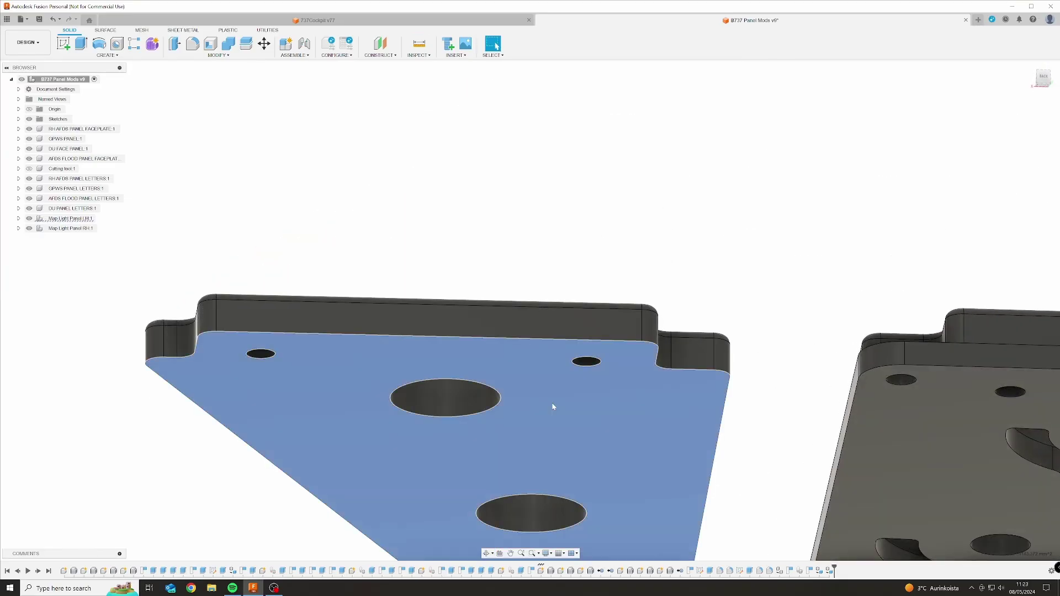
type("e")
type("-2")
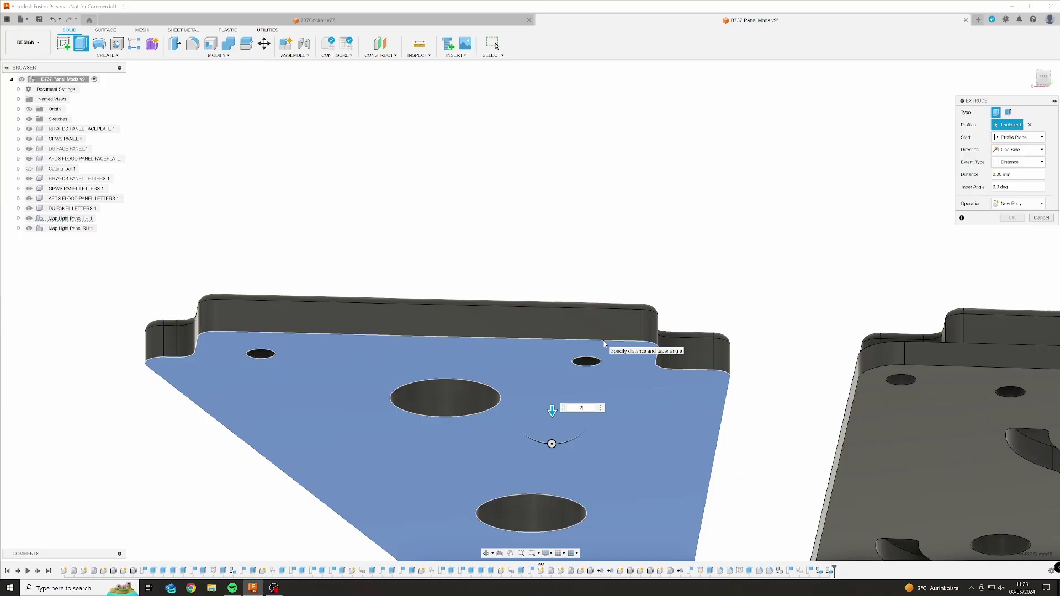
key("Return")
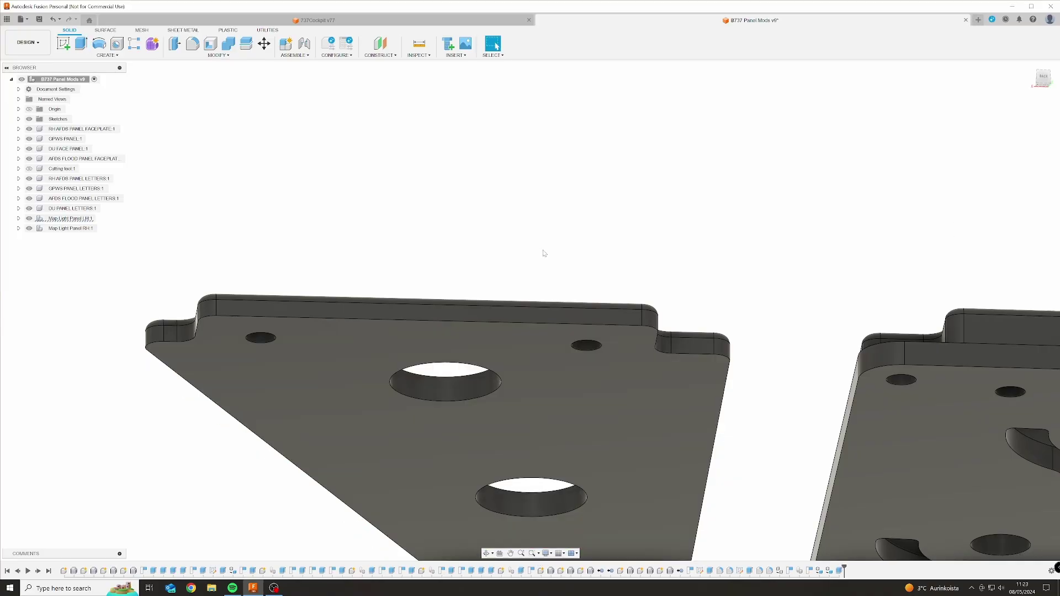
Extrude the faces of all CHART, MAP and BRIGHT lettering and arrows on Map Light Panel LH upward by 5.2 mm, joined to the existing bodies
middle_click_drag(544, 253, 502, 341, "shift")
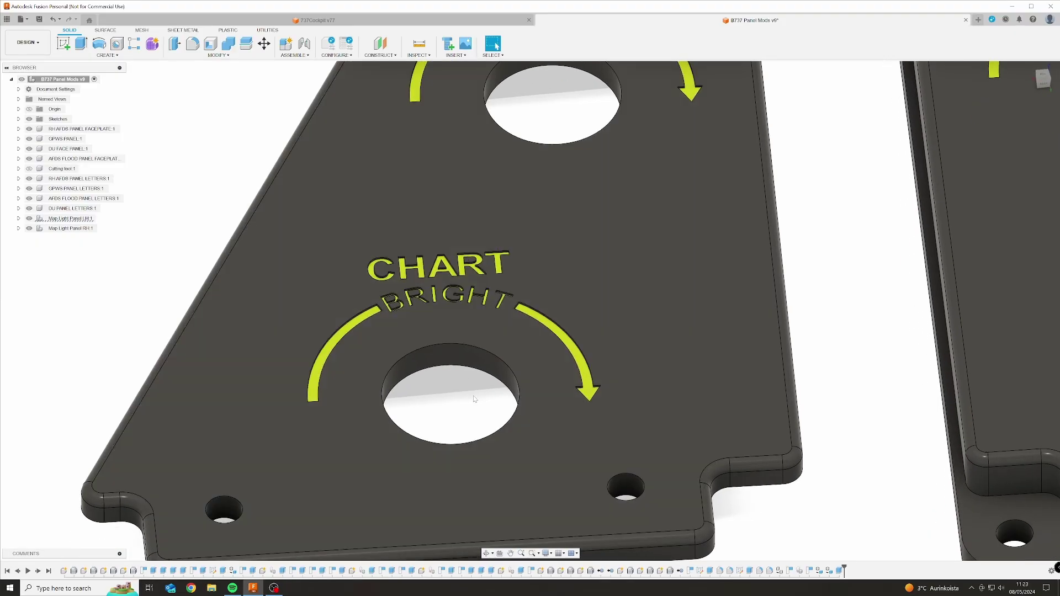
middle_click_drag(474, 399, 499, 372, "shift")
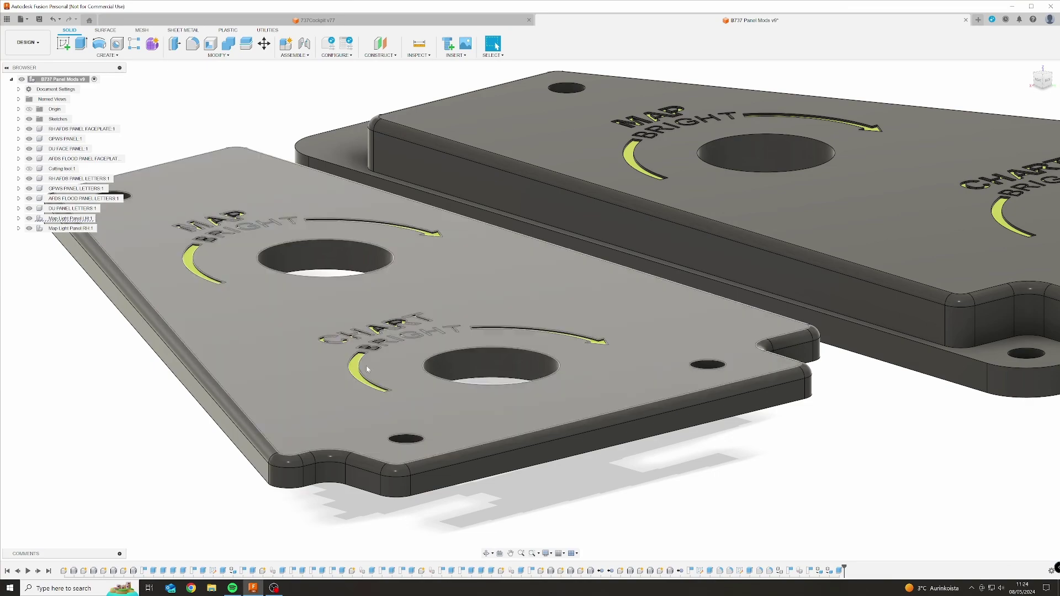
middle_click_drag(358, 368, 493, 271, "shift")
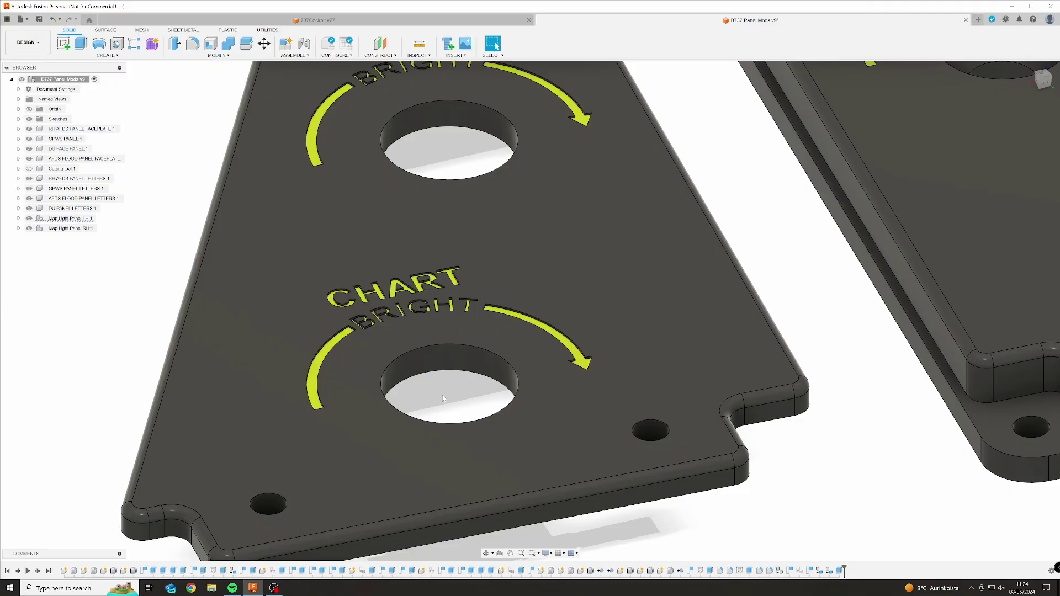
middle_click_drag(443, 396, 432, 323, "shift")
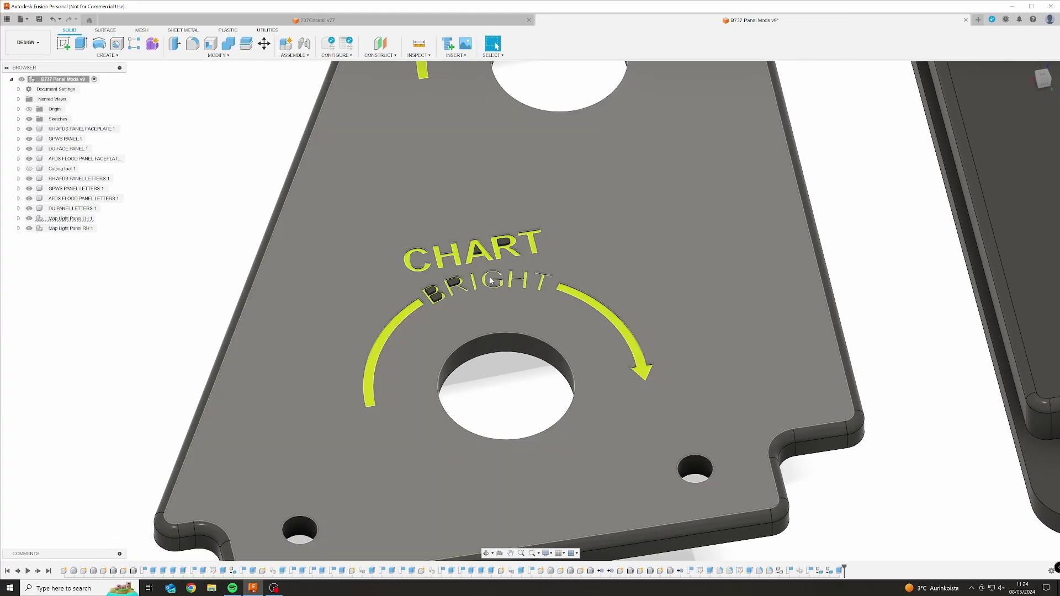
middle_click_drag(458, 289, 430, 290, "shift")
scroll(429, 290, "up", 4)
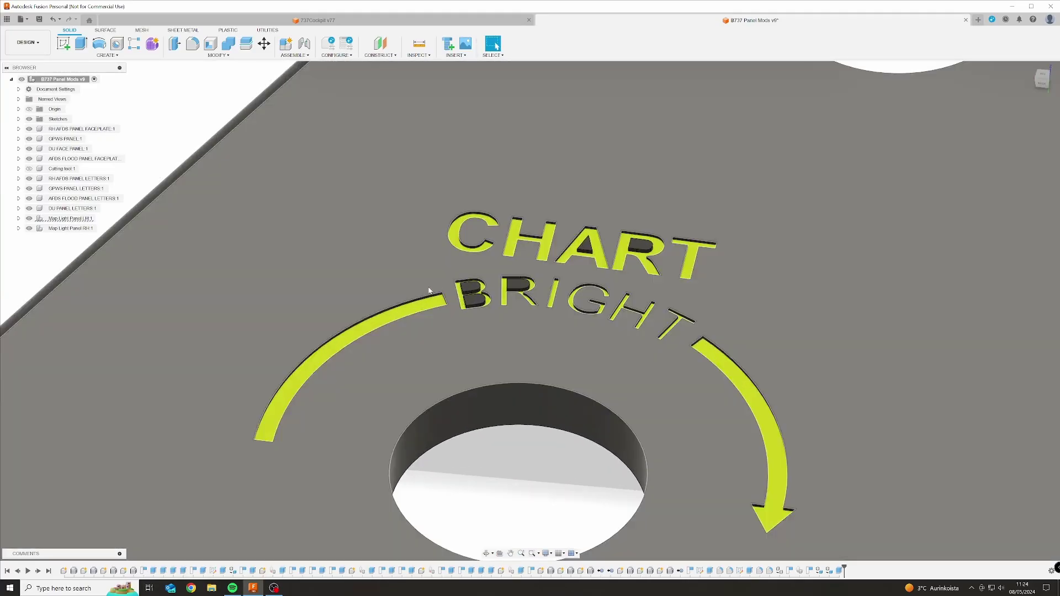
scroll(430, 291, "up", 8)
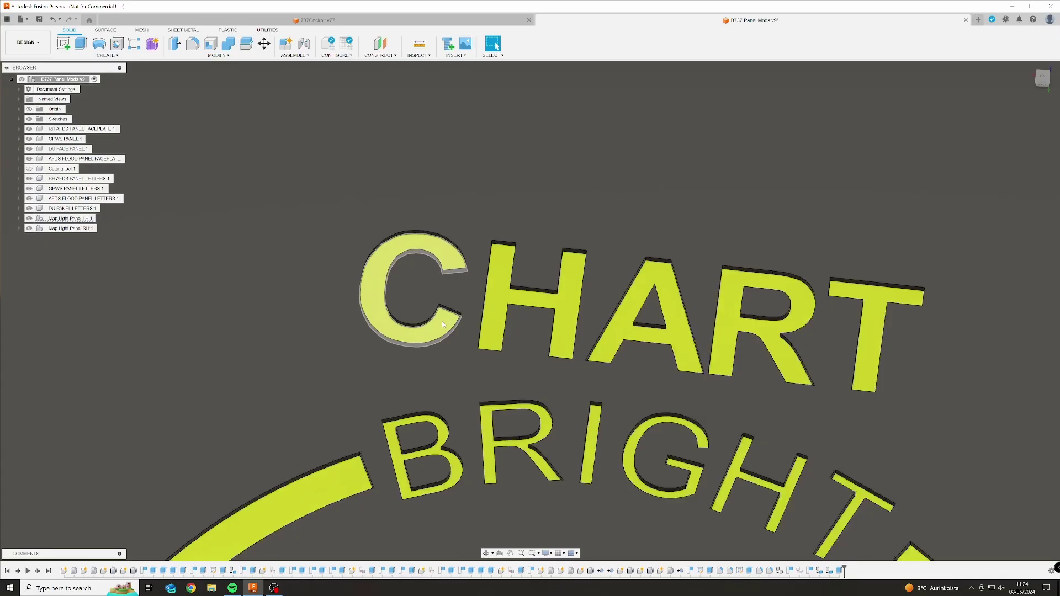
left_click(442, 321)
left_click(577, 309)
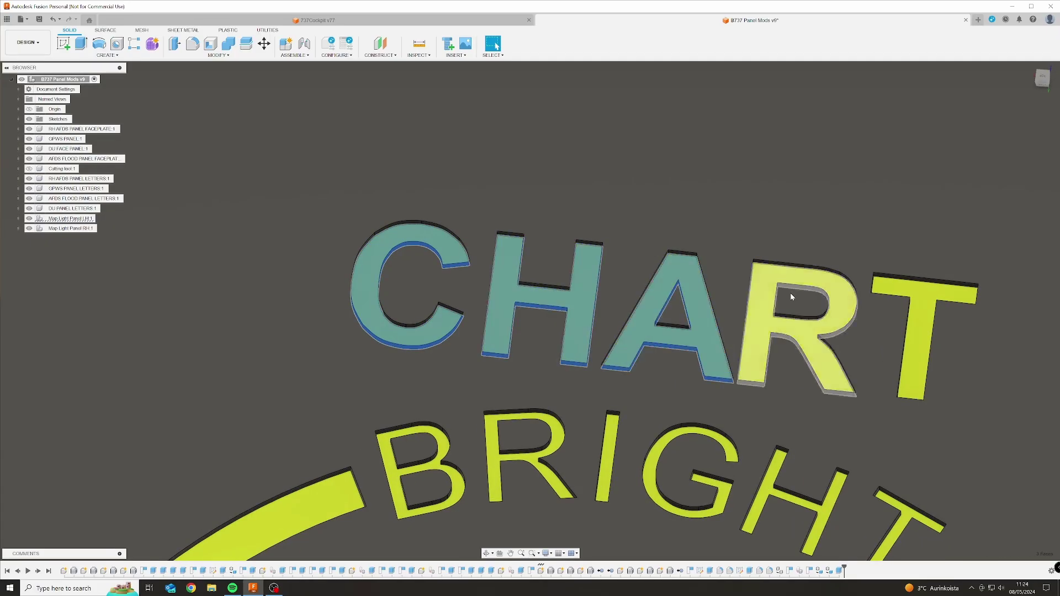
left_click(796, 292, "ctrl")
left_click(926, 285, "ctrl")
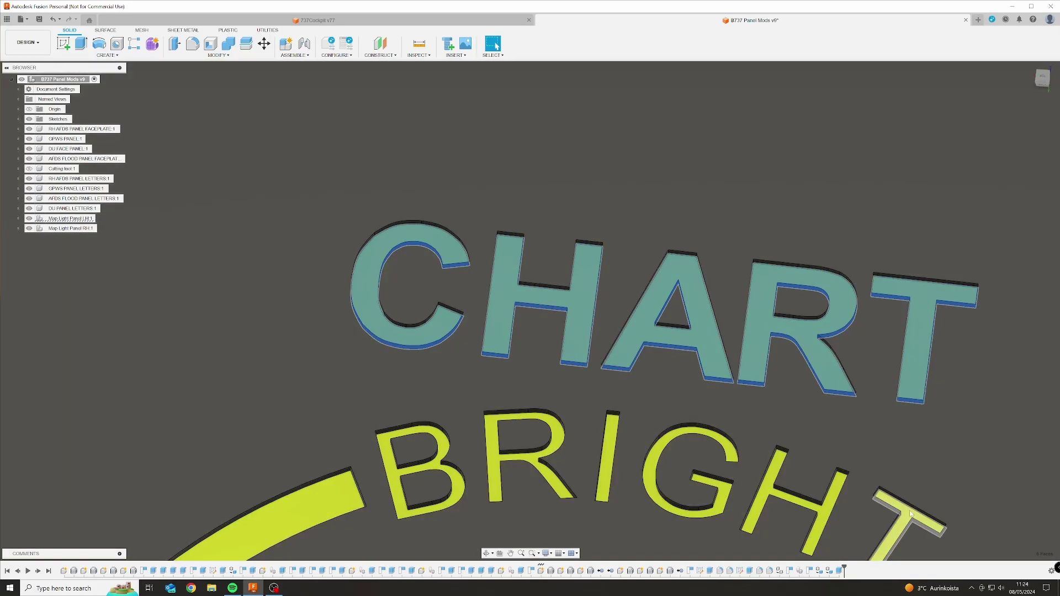
left_click(910, 514, "ctrl")
left_click(772, 499, "ctrl")
left_click(654, 480, "ctrl")
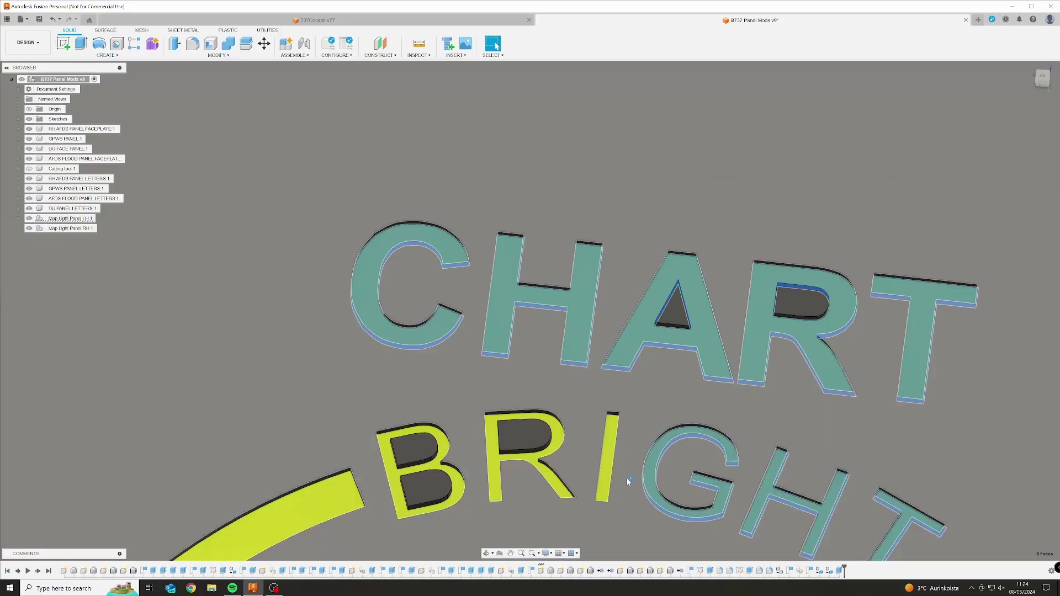
left_click(607, 480, "ctrl")
left_click(494, 474, "ctrl")
left_click(457, 488, "ctrl")
left_click(337, 498, "ctrl")
scroll(544, 105, "down", 4)
left_click(741, 356, "ctrl")
scroll(740, 354, "down", 4)
scroll(580, 88, "up", 3)
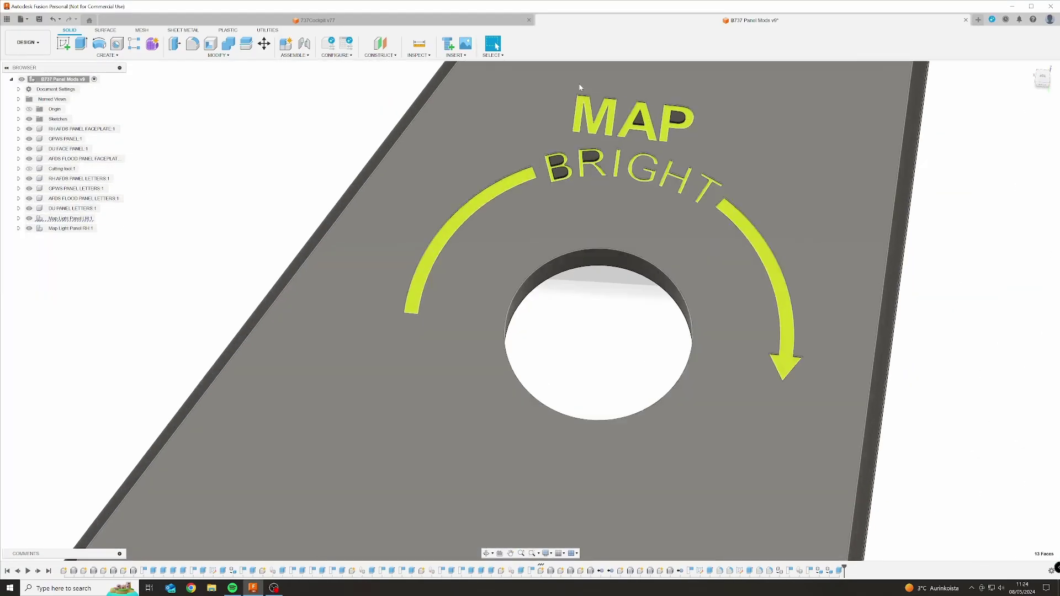
scroll(580, 88, "up", 5)
left_click(586, 111, "ctrl")
left_click(738, 171, "ctrl")
left_click(797, 166, "ctrl")
left_click(672, 260, "ctrl")
left_click(602, 258, "ctrl")
left_click(540, 269, "ctrl")
left_click(442, 290, "ctrl")
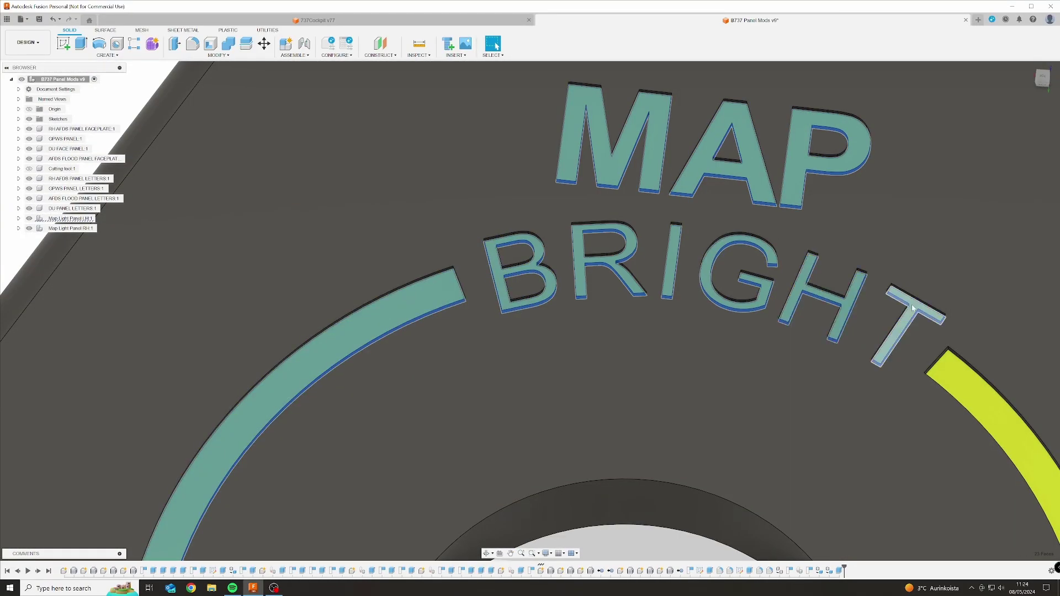
left_click(959, 378, "ctrl")
scroll(635, 276, "down", 6)
middle_click_drag(641, 309, 638, 278, "shift")
key("e")
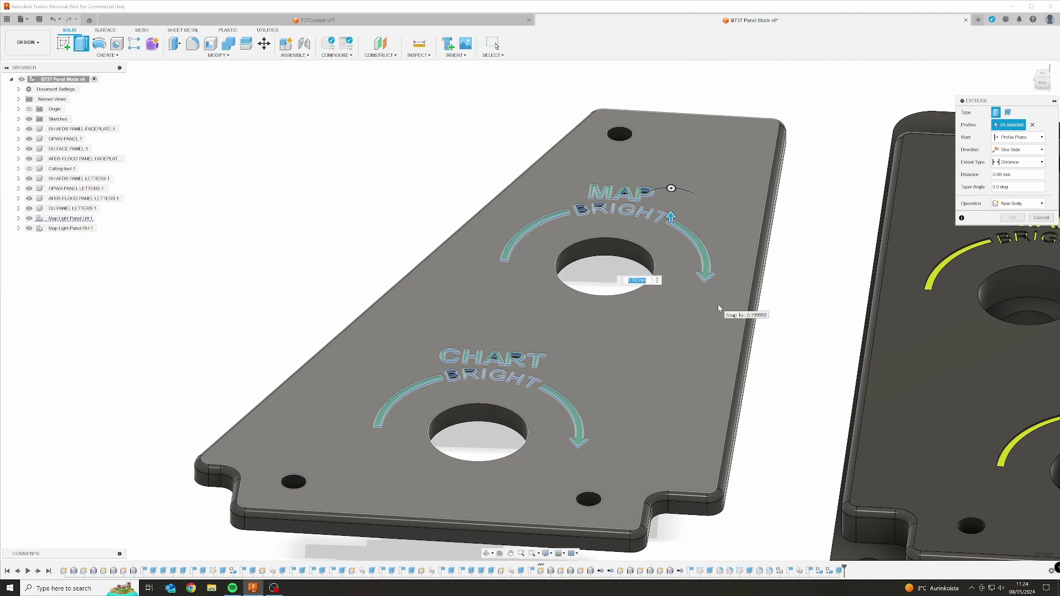
type("0.2")
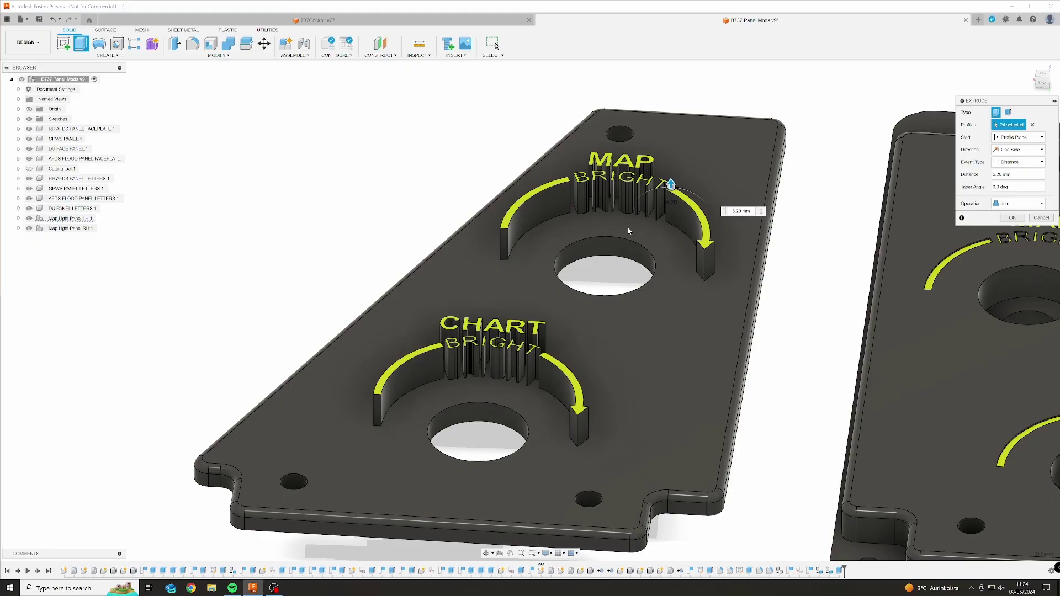
key("Return")
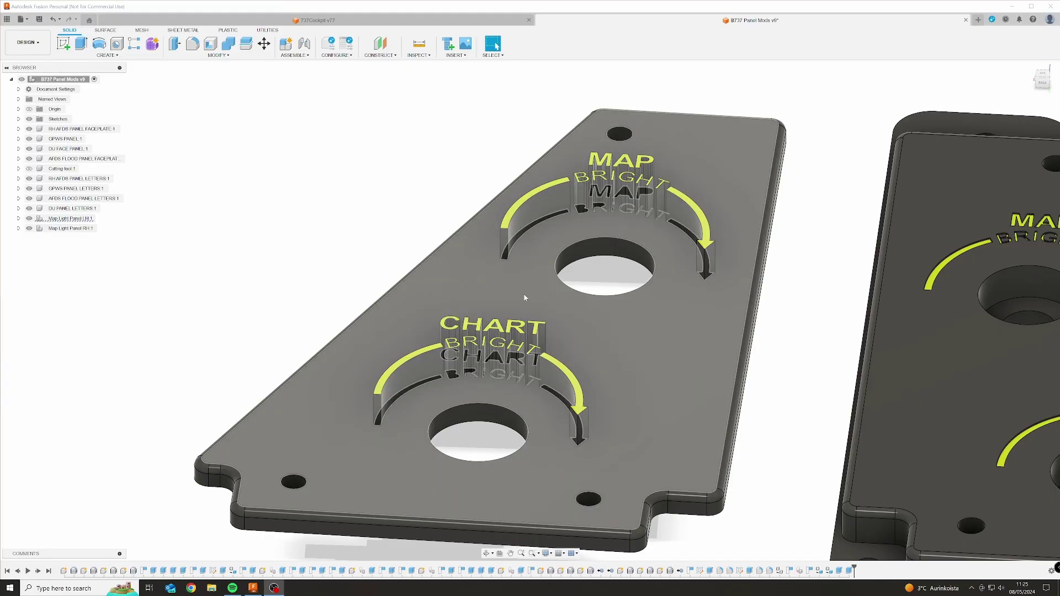
Sketch a freehand rectangle of about 6700 mm² on the horizontal origin plane, in the empty area near the two map light panels
mouse_move(562, 231)
middle_mouse_down("shift")
mouse_move(520, 203)
mouse_move(532, 198)
mouse_move(505, 260)
middle_mouse_up("shift")
scroll(487, 327, "down", 6)
middle_click_drag(433, 315, 432, 281)
left_click(64, 43)
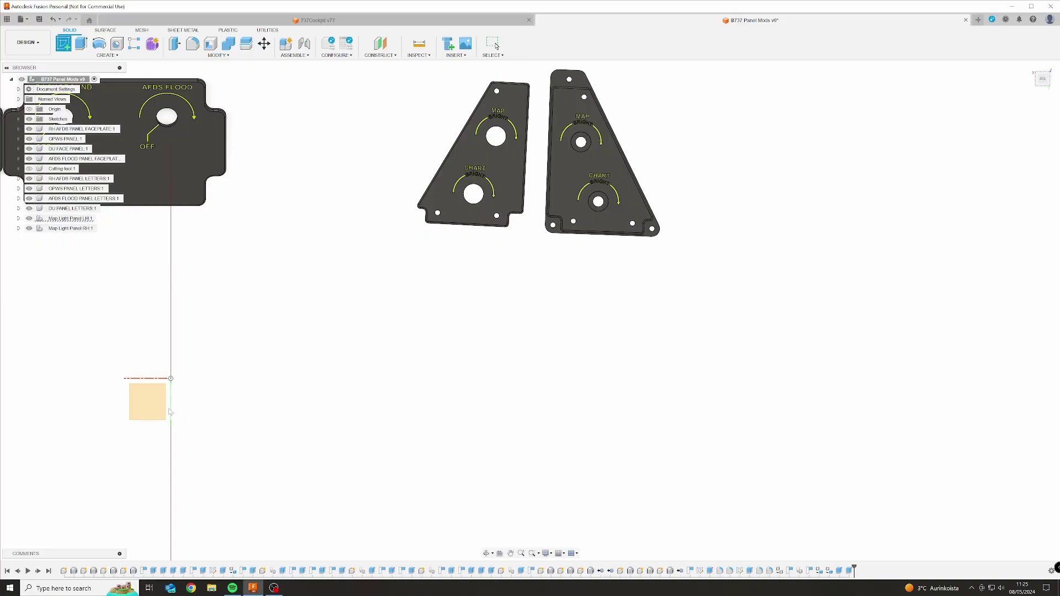
left_click(158, 403)
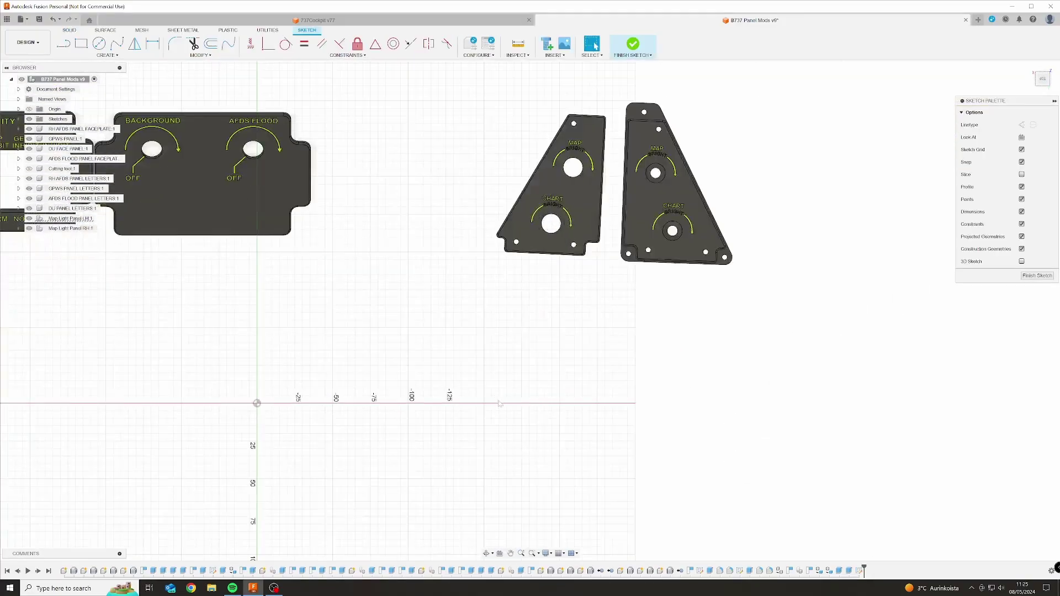
left_click(80, 43)
left_click(400, 288)
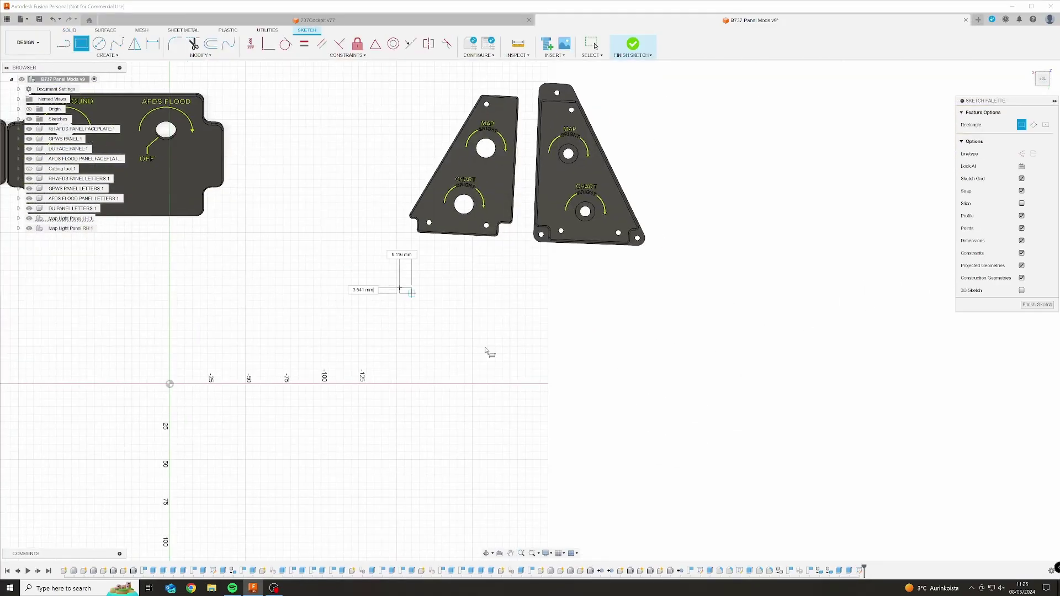
left_click(498, 443)
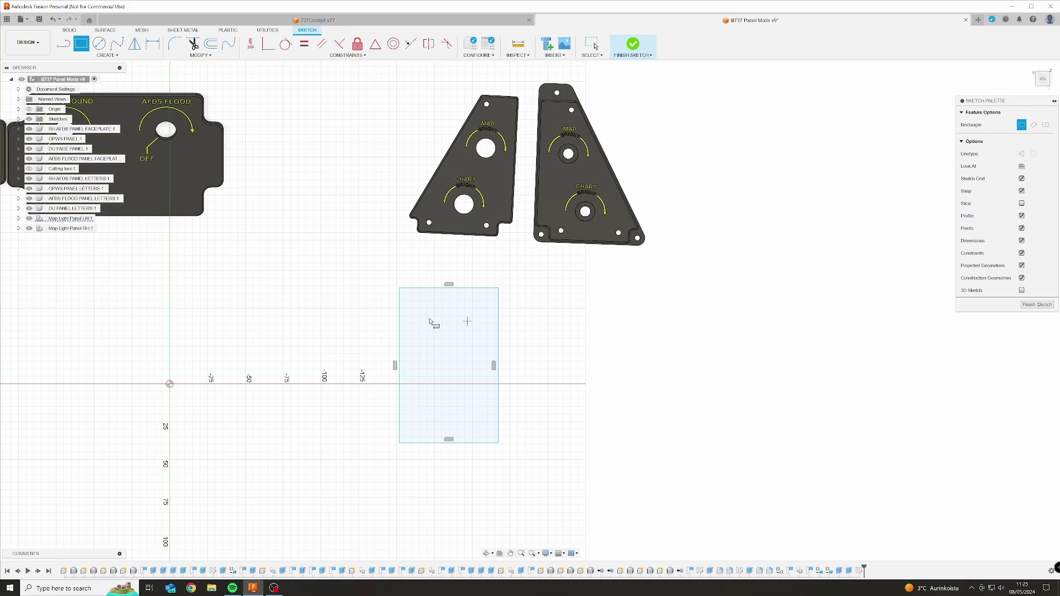
Extrude the rectangle 1 mm as a new body
key("e")
left_click(449, 330)
type("1")
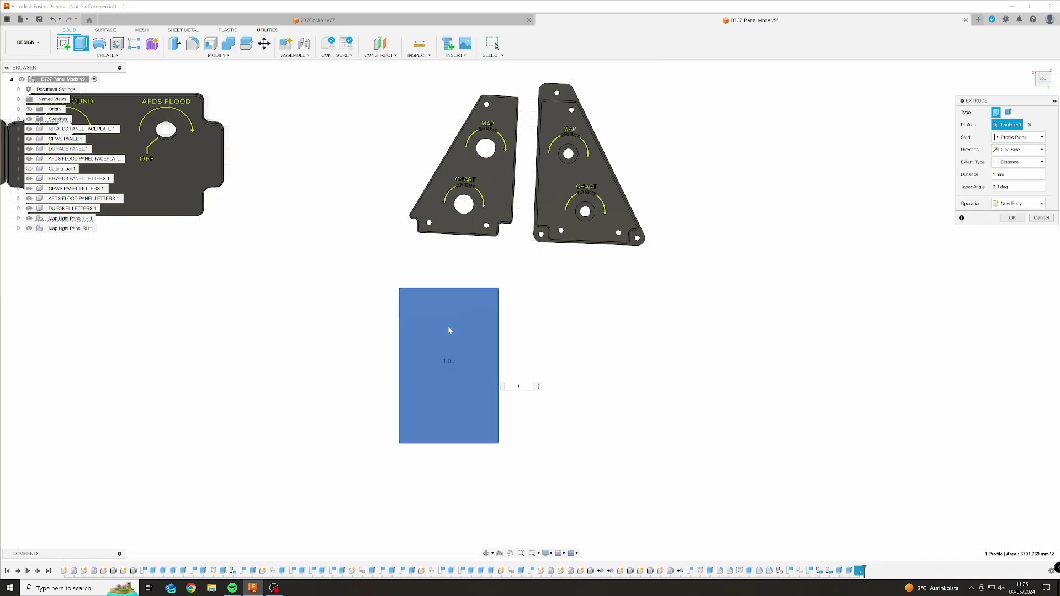
key("Return")
Convert the rectangular plate body into a component and name it Slice
middle_click_drag(445, 329, 407, 231, "shift")
scroll(541, 234, "up", 5)
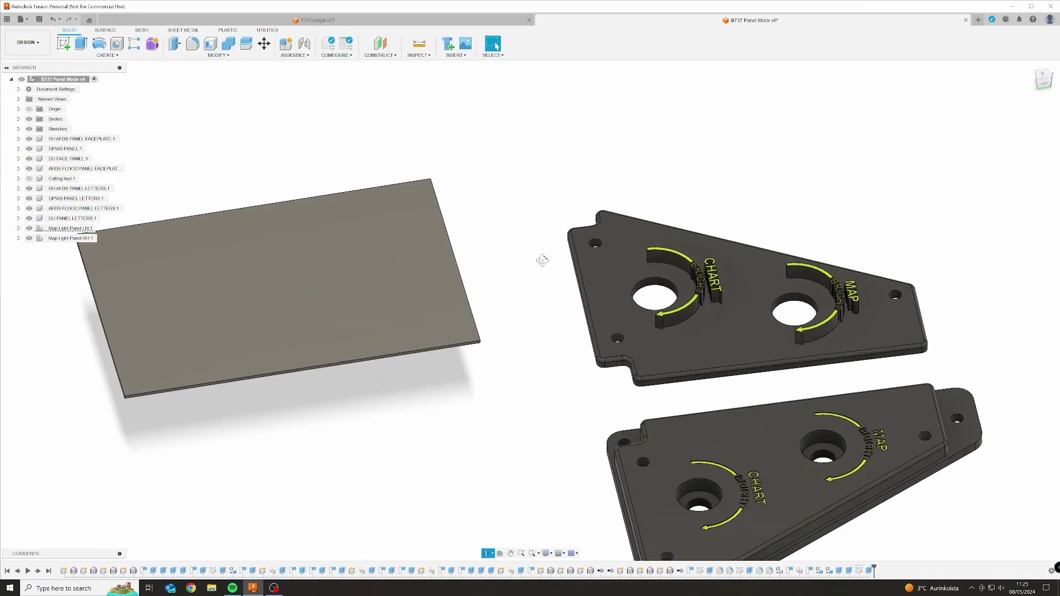
middle_click_drag(542, 259, 497, 230, "shift")
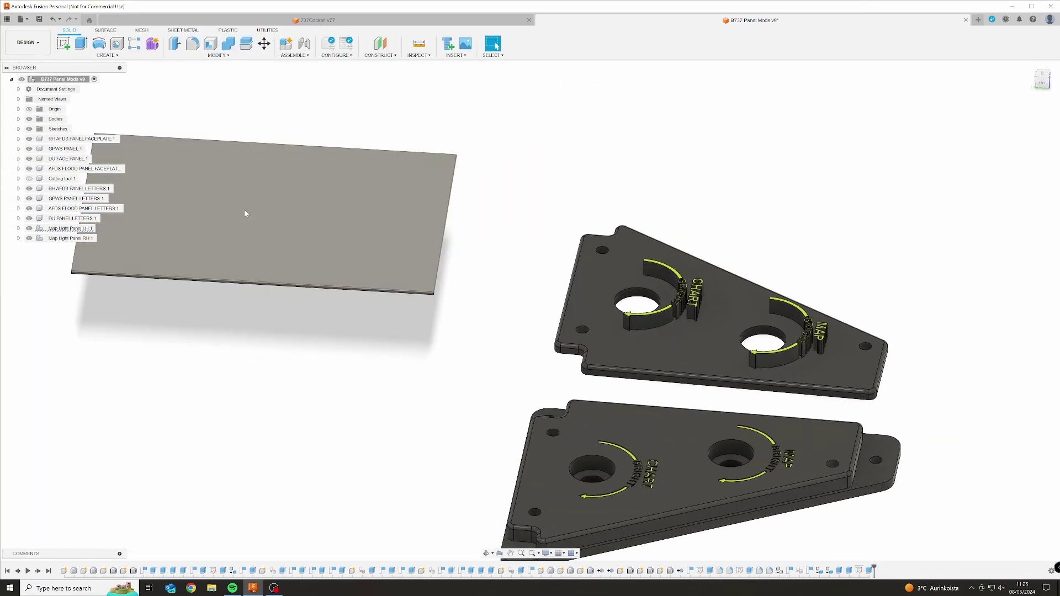
left_click(18, 119)
right_click(53, 132)
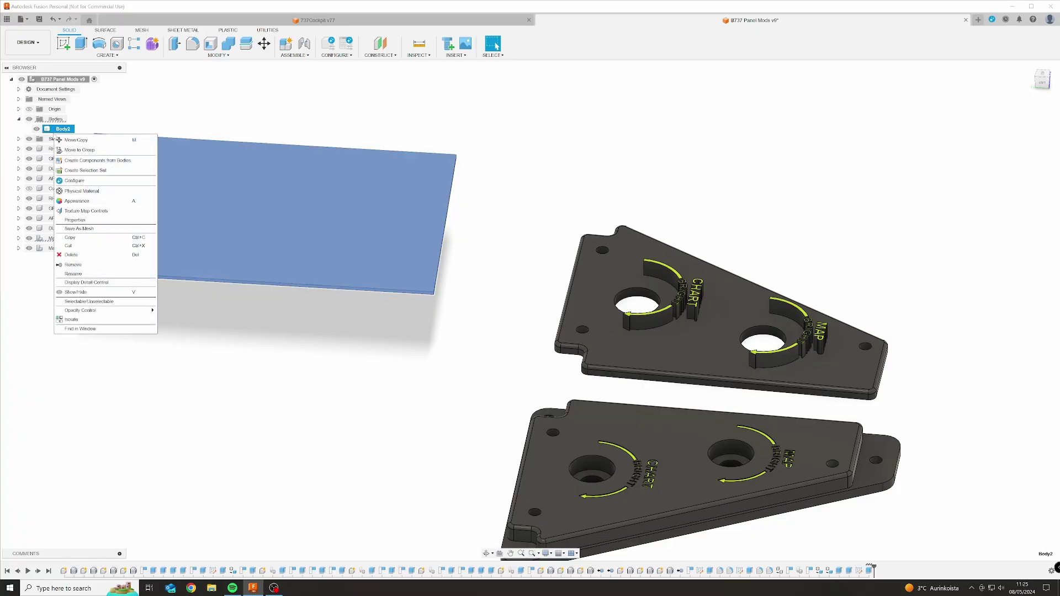
left_click(77, 158)
double_click(64, 239)
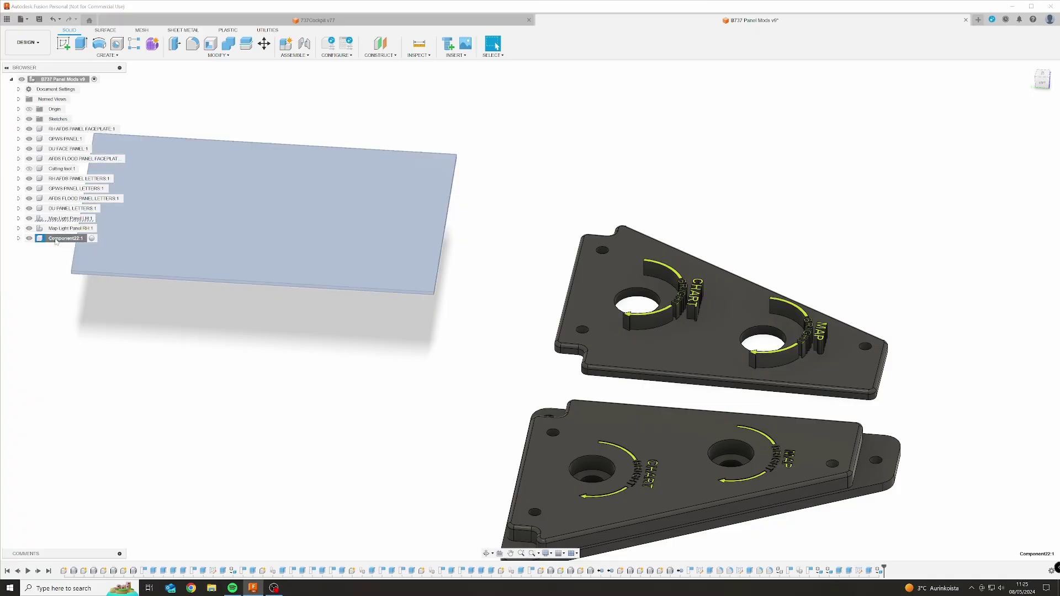
type("Slice")
key("Return")
left_click(251, 399)
Align the underside of the Slice plate with the top face of Map Light Panel LH's front cover
scroll(450, 280, "up", 3)
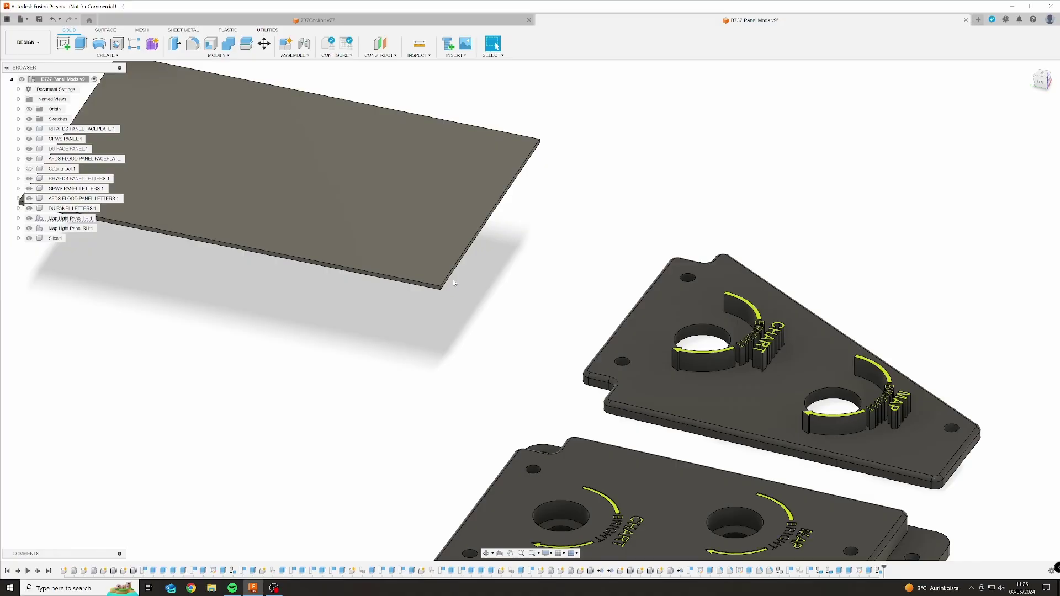
middle_click_drag(392, 265, 381, 160, "shift")
left_click(223, 56)
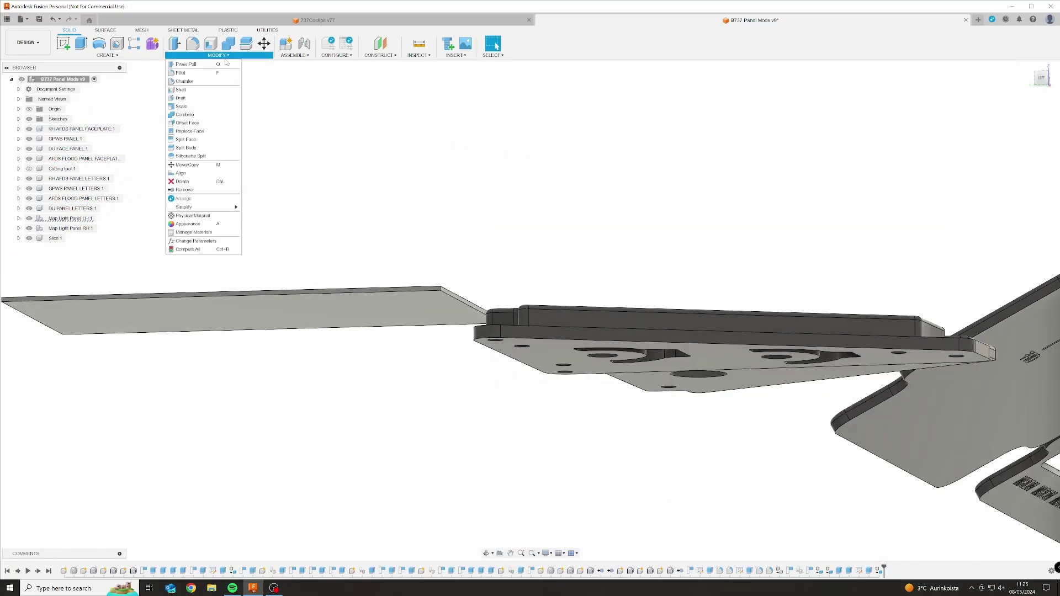
left_click(182, 173)
left_click(269, 313)
middle_click_drag(426, 246, 426, 270, "shift")
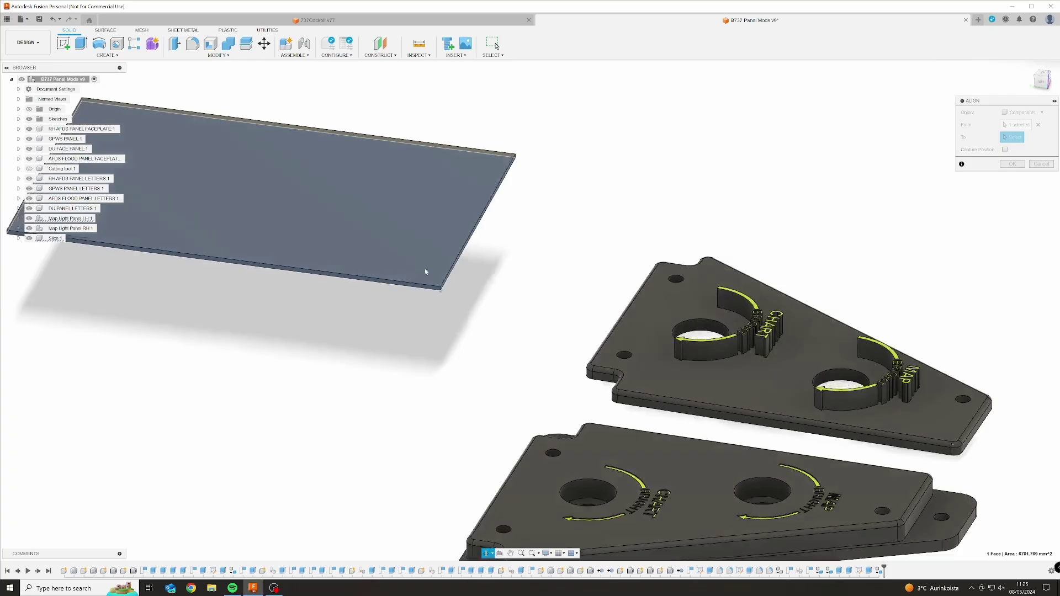
left_click(653, 316)
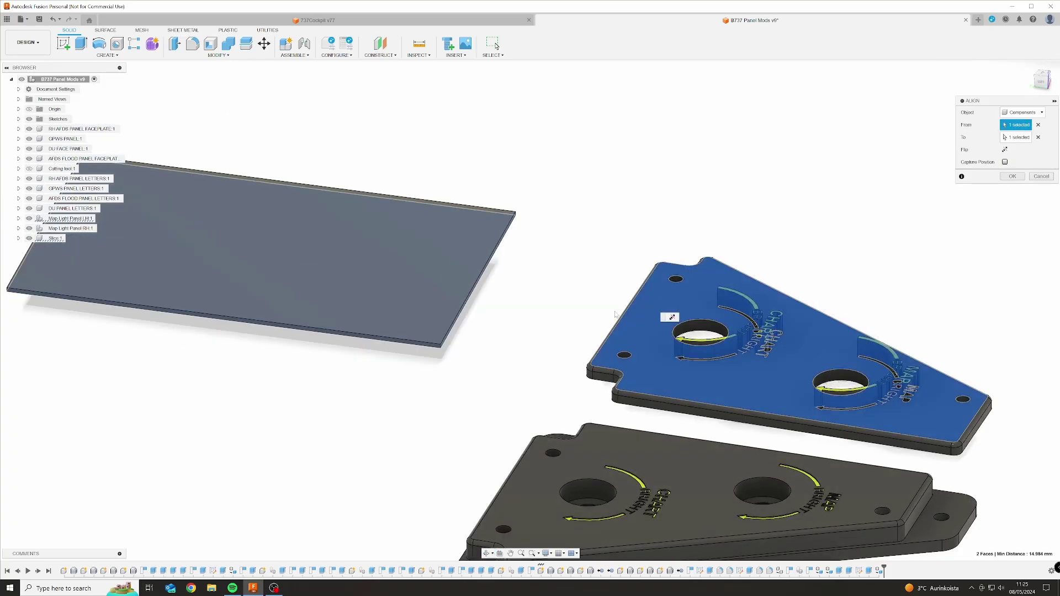
key("Return")
Move the Slice component over Map Light Panel LH, -134 mm along Y and about -17 mm along X
left_click(416, 282)
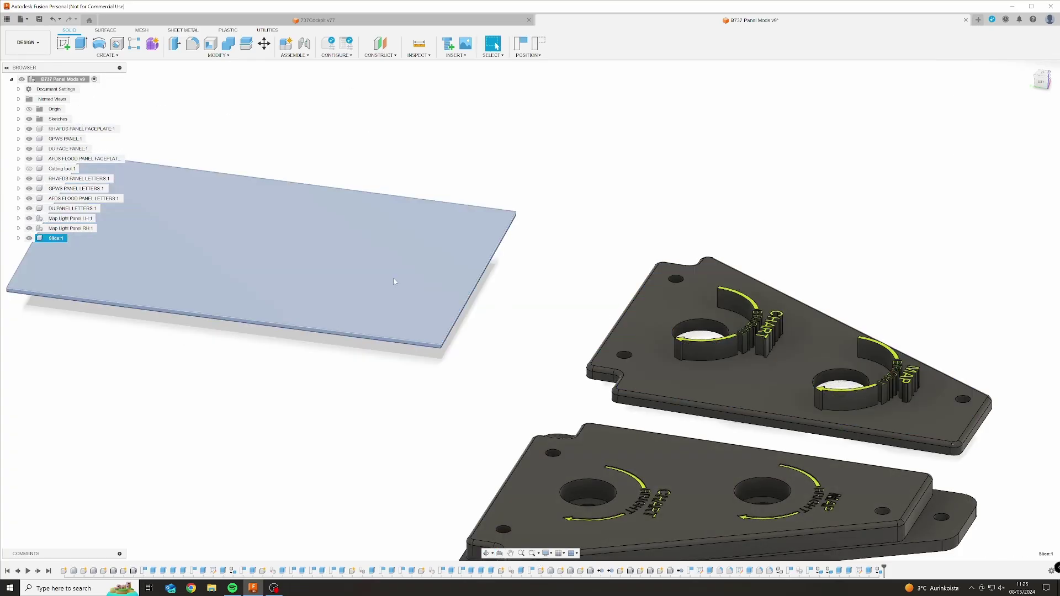
key("m")
left_click_drag(237, 253, 797, 404)
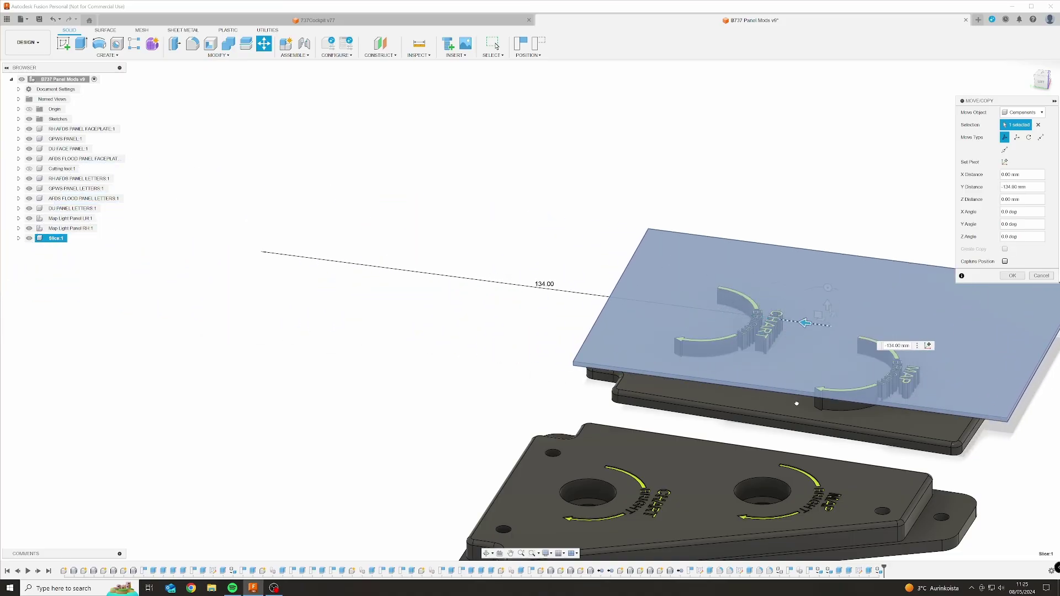
left_click_drag(834, 314, 813, 349)
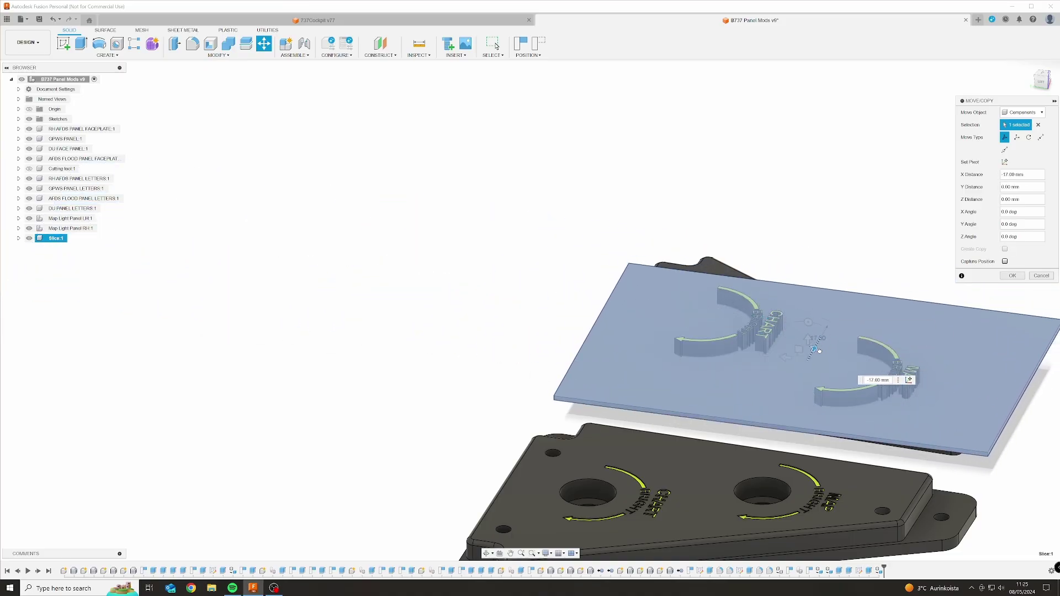
middle_click_drag(703, 261, 527, 326, "shift")
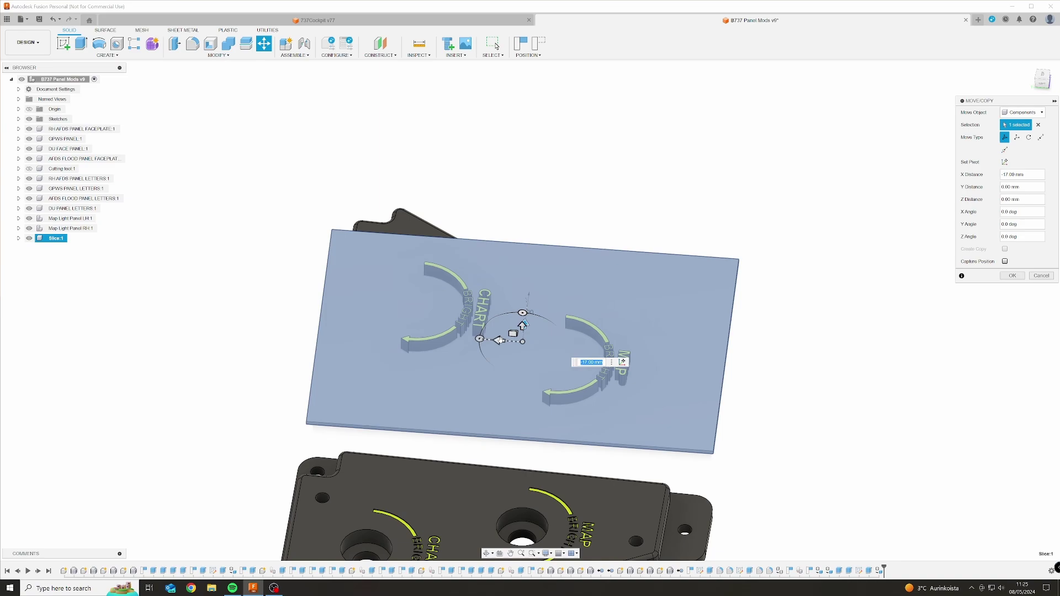
Shift the Slice plate 82 mm along Y and raise it 1 mm along Z, finishing the move
left_click_drag(500, 342, 174, 329)
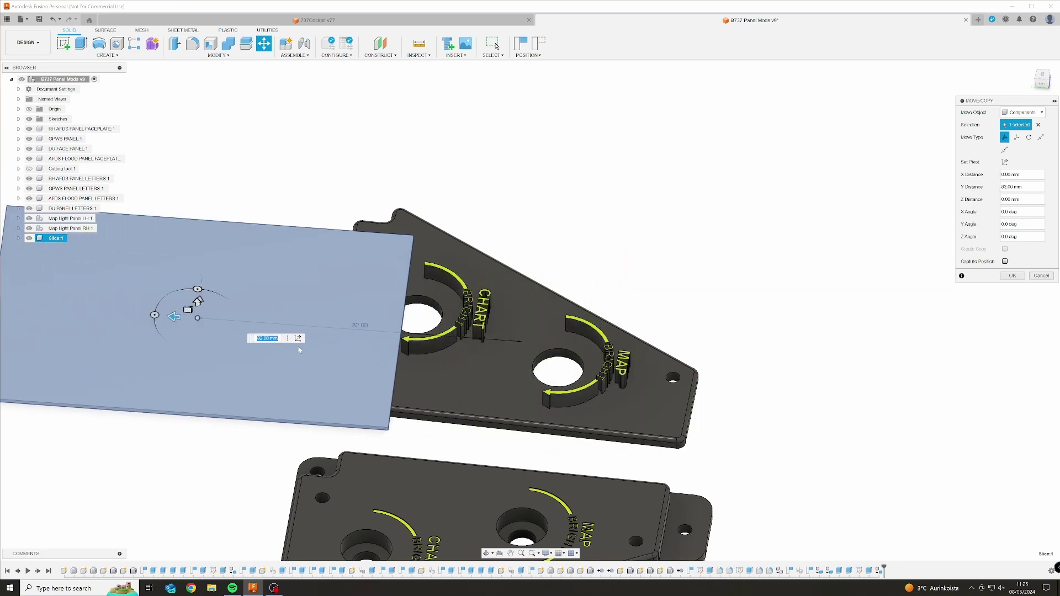
middle_click_drag(405, 321, 407, 347, "shift")
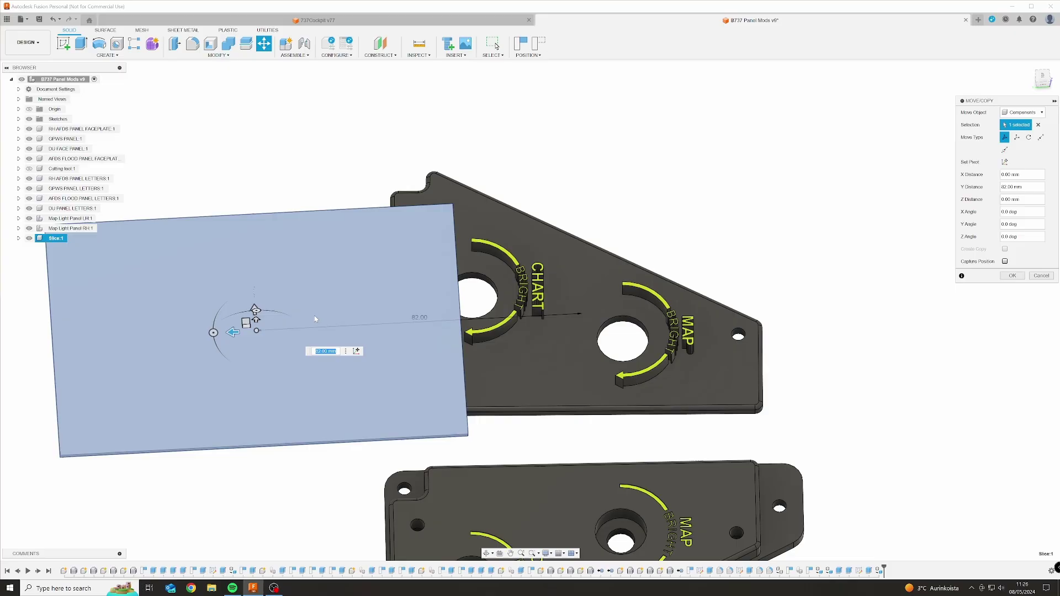
middle_click_drag(256, 320, 273, 267, "shift")
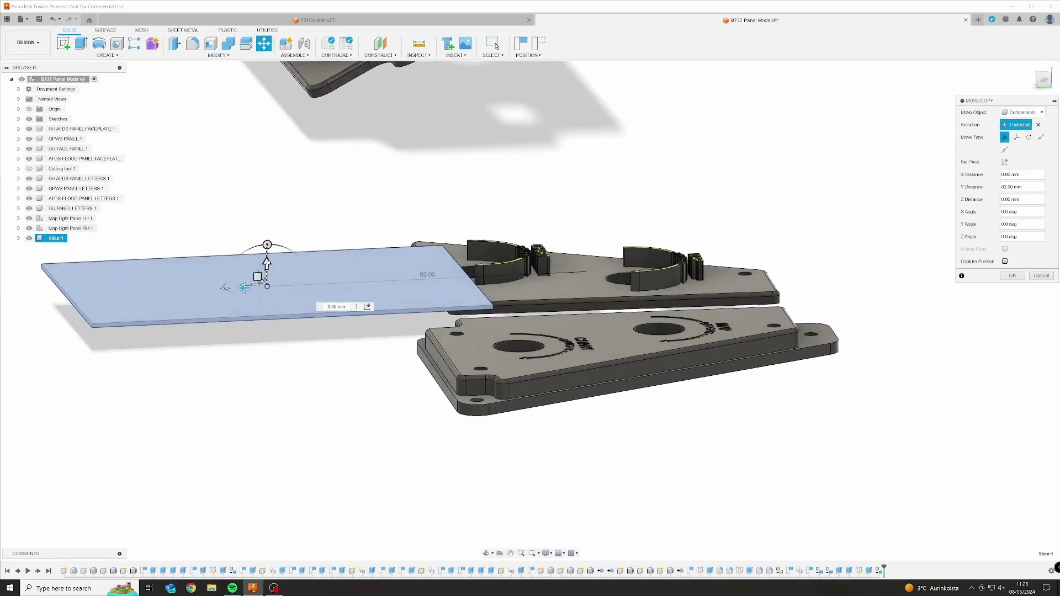
left_click_drag(267, 264, 267, 259)
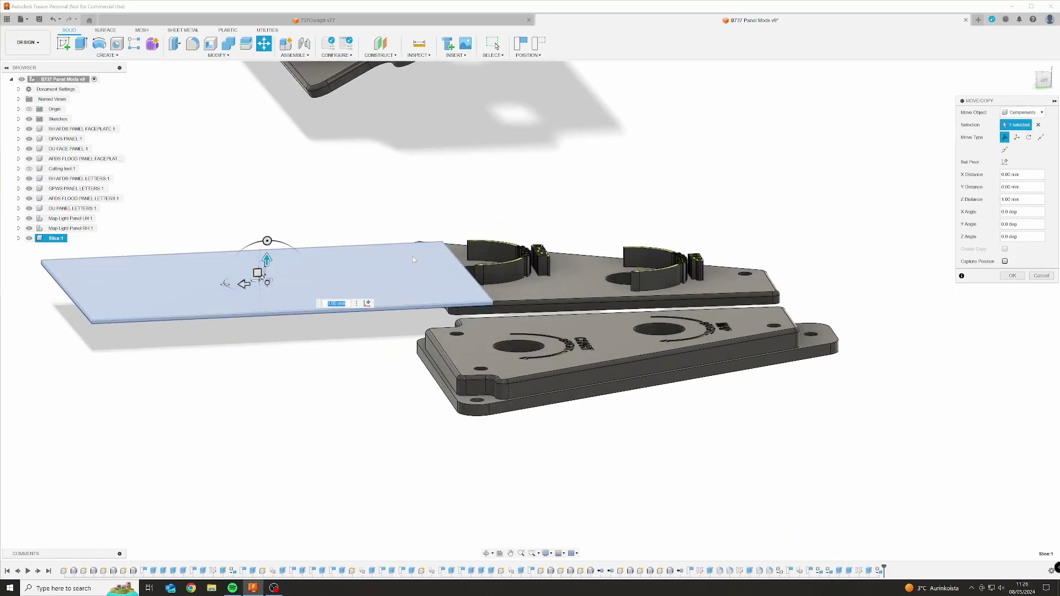
key("Return")
Measure the Slice plate's thickness along its short vertical corner edge
scroll(465, 225, "up", 3)
scroll(492, 314, "up", 4)
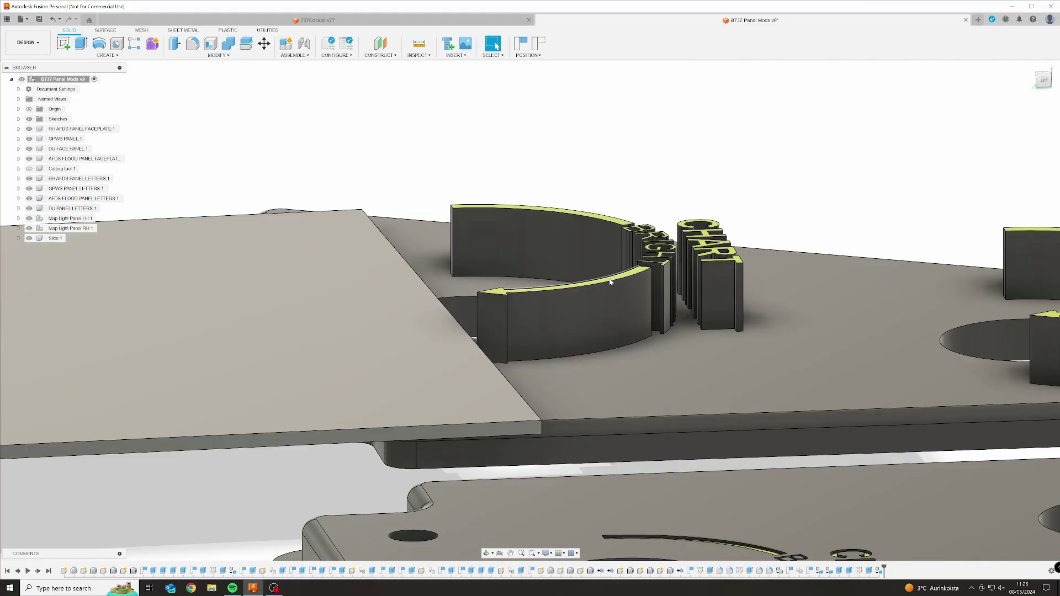
middle_click_drag(590, 337, 467, 351, "shift")
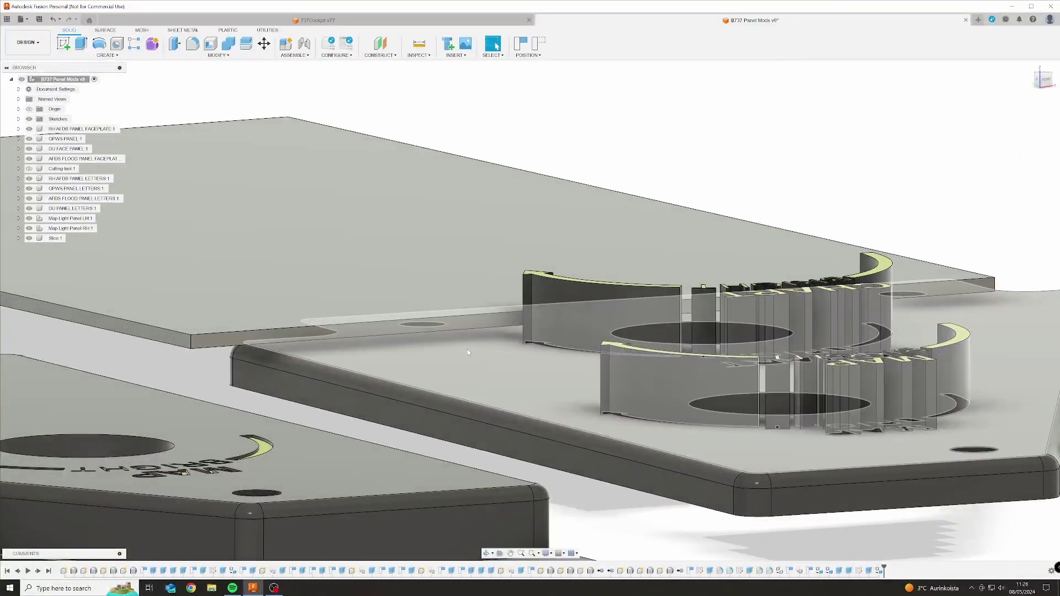
key("i")
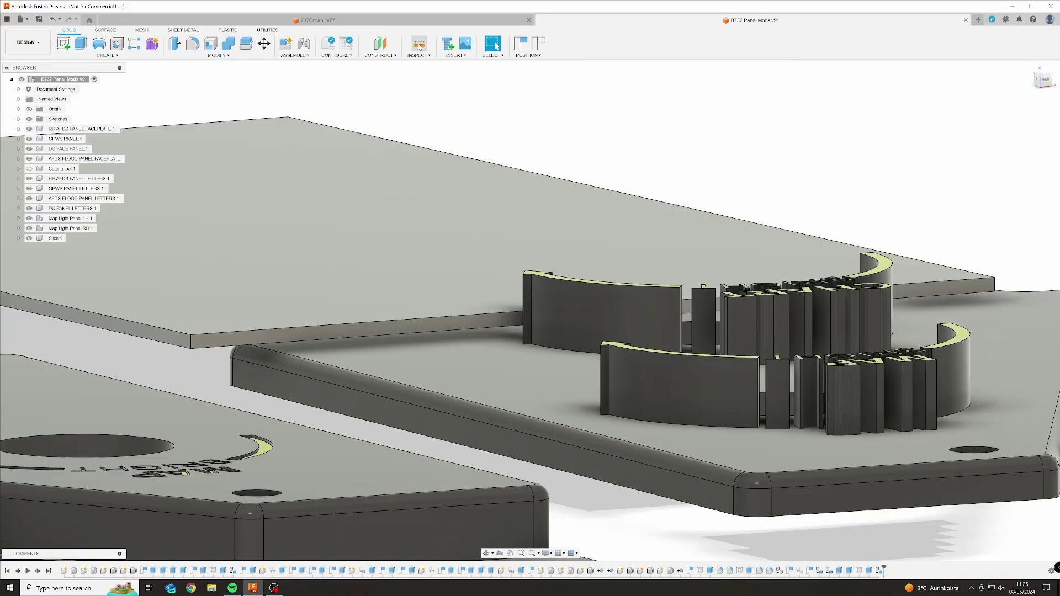
left_click(193, 343)
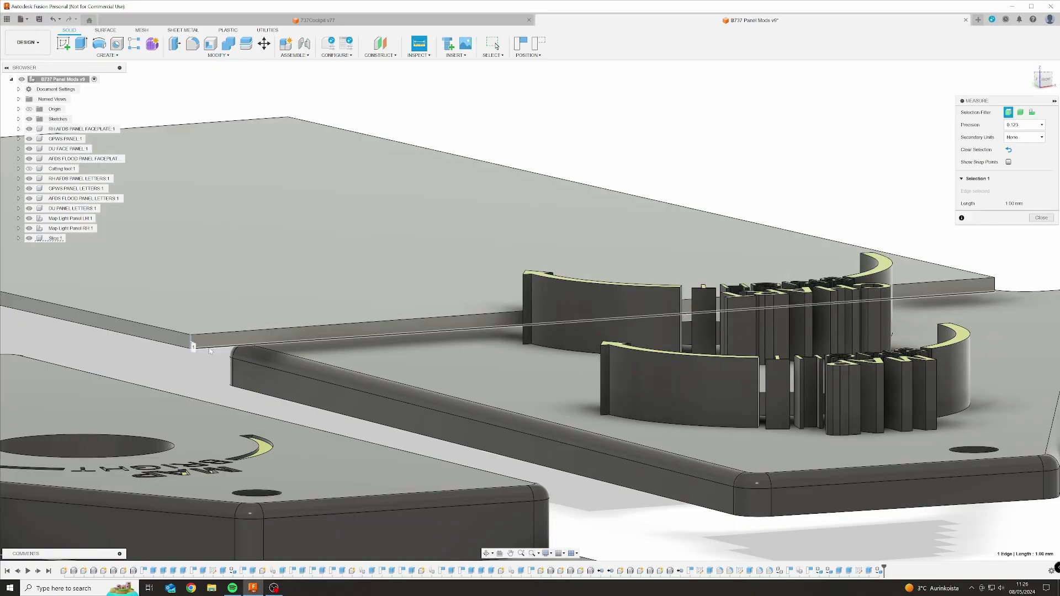
key("Escape")
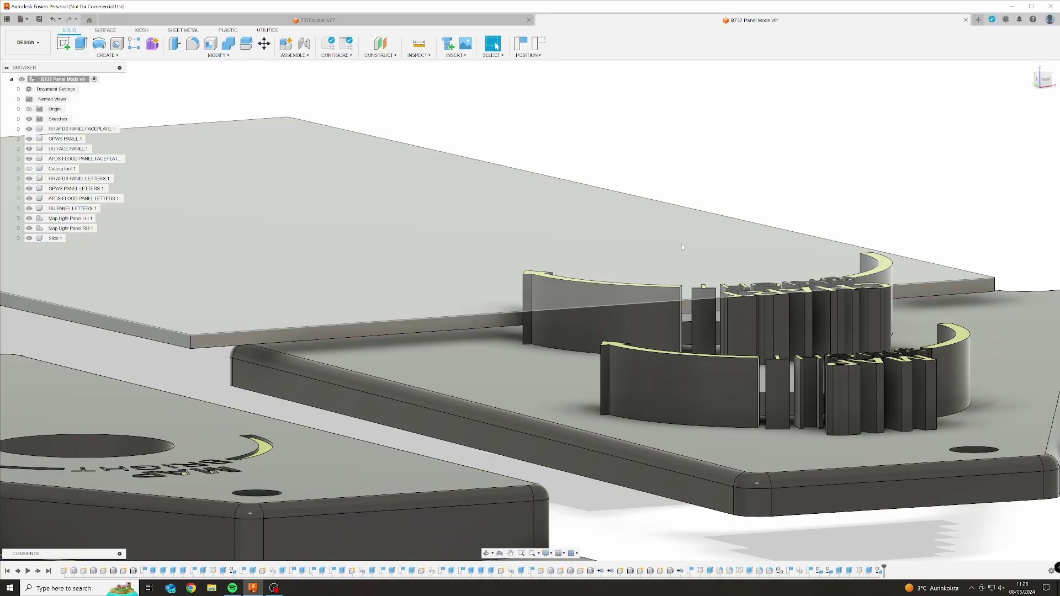
Capture the Slice plate's position and extrude its end face nearest the lettering 75 mm as a cut through the letters and arrows
left_click(360, 334)
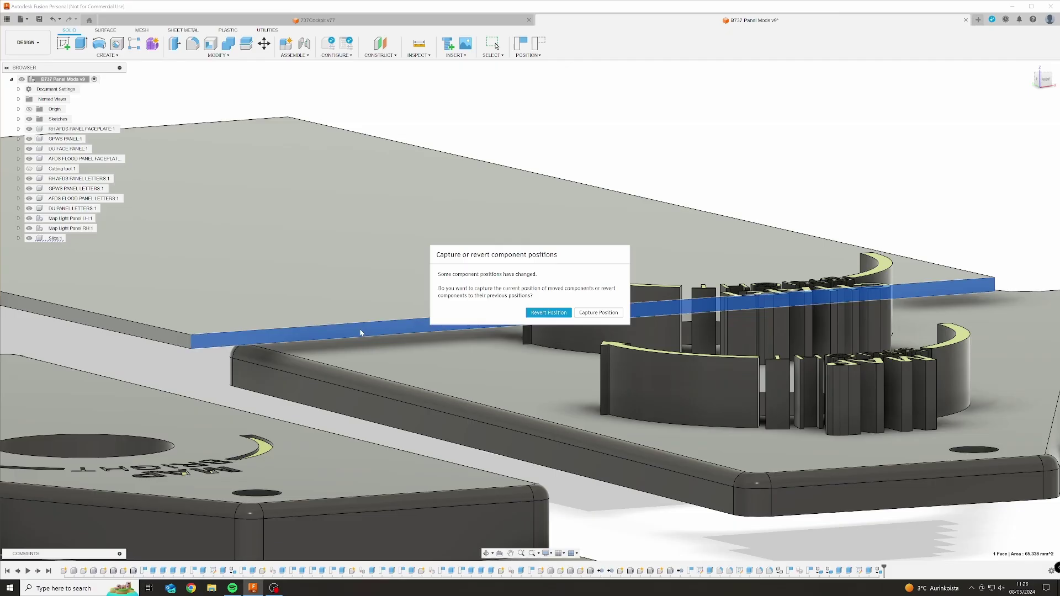
left_click(603, 314)
scroll(422, 320, "down", 2)
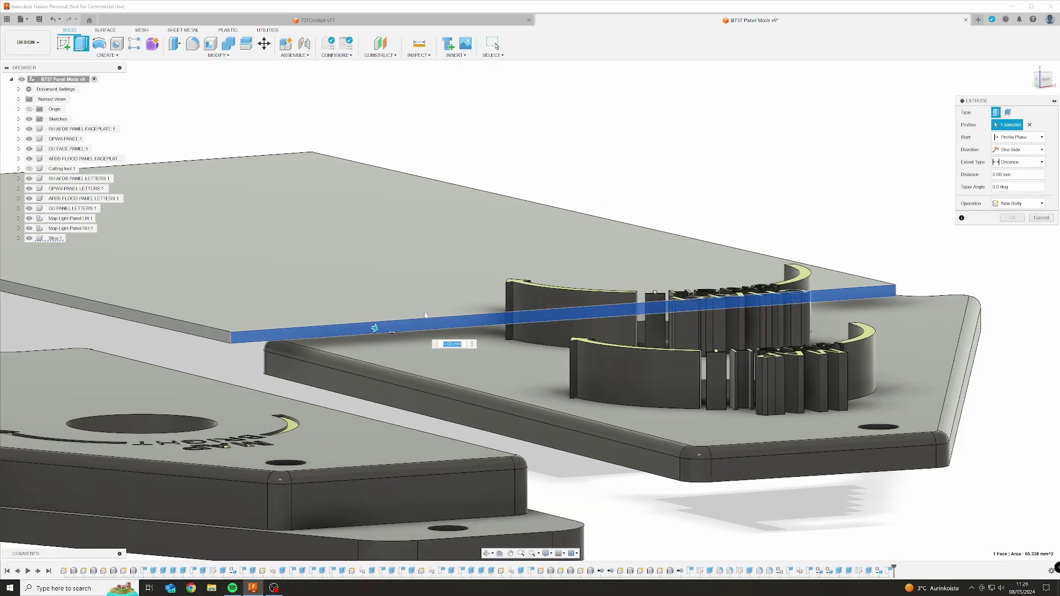
middle_click_drag(426, 315, 374, 253, "shift")
scroll(443, 331, "down", 4)
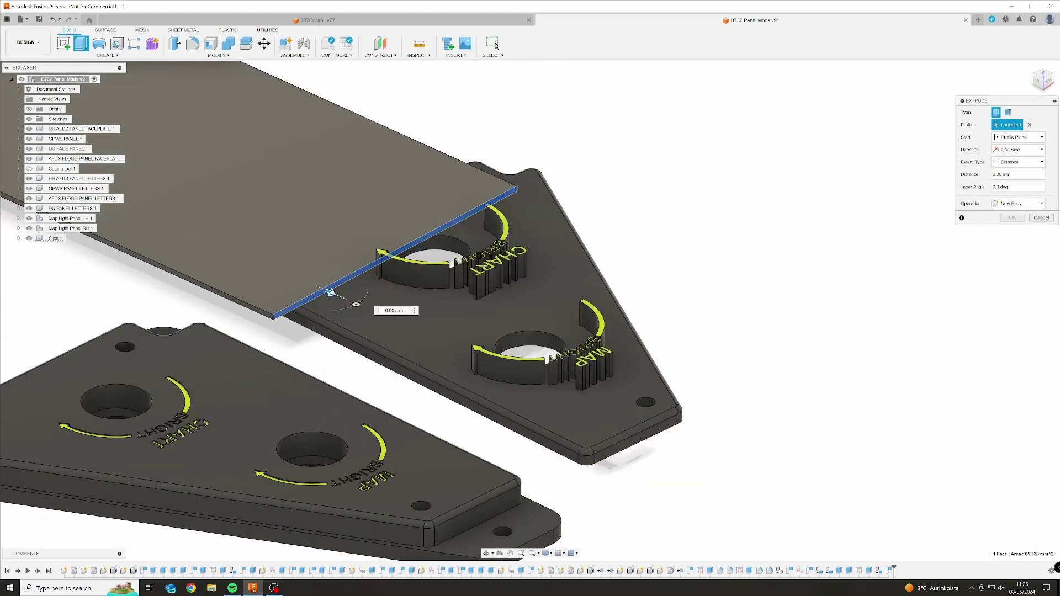
left_click_drag(330, 293, 633, 429)
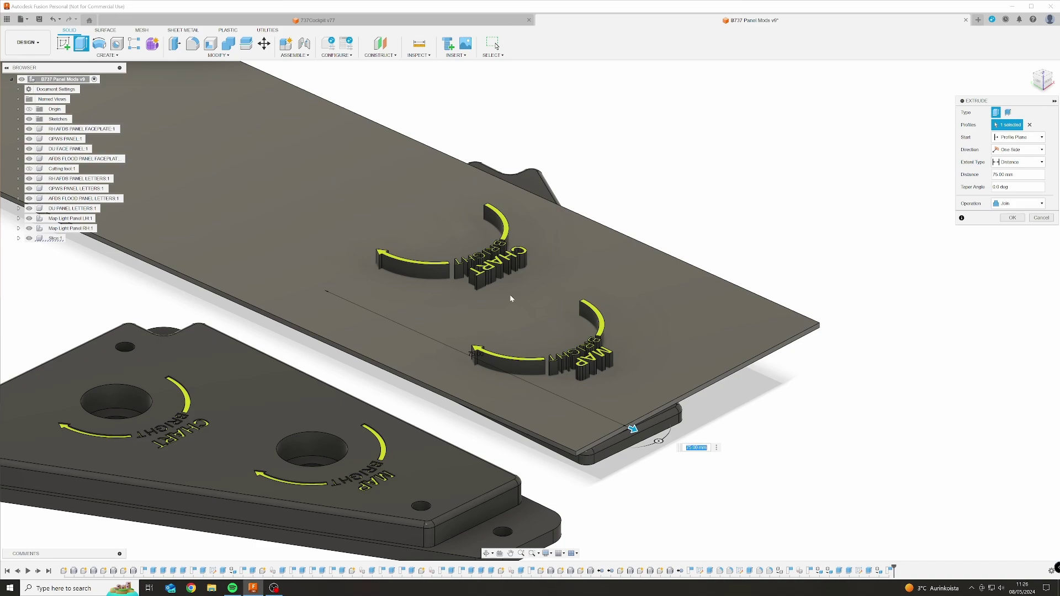
middle_click_drag(511, 299, 544, 312, "shift")
left_click(1000, 204)
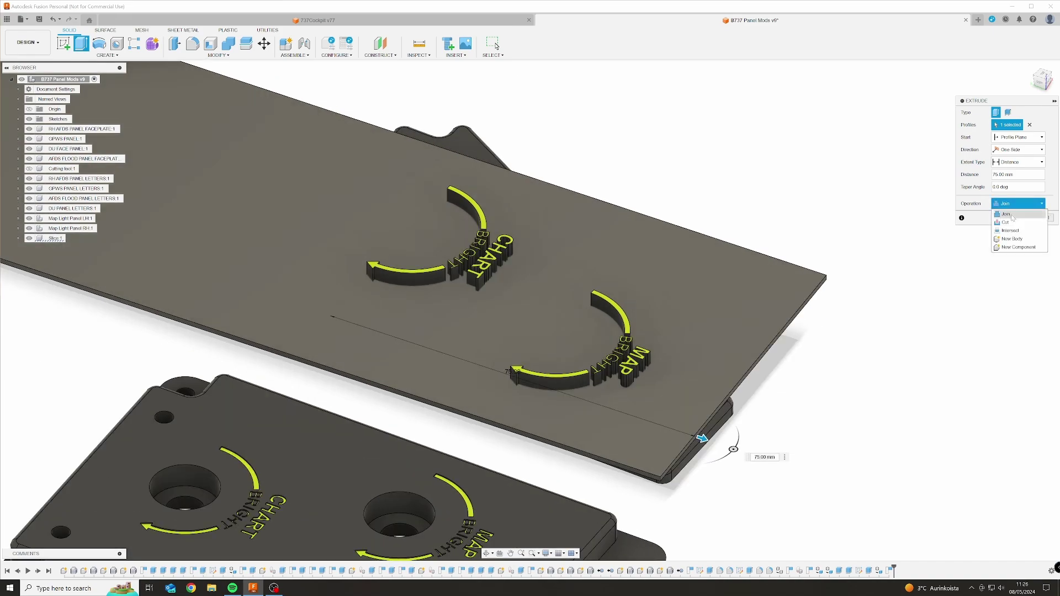
left_click(1008, 218)
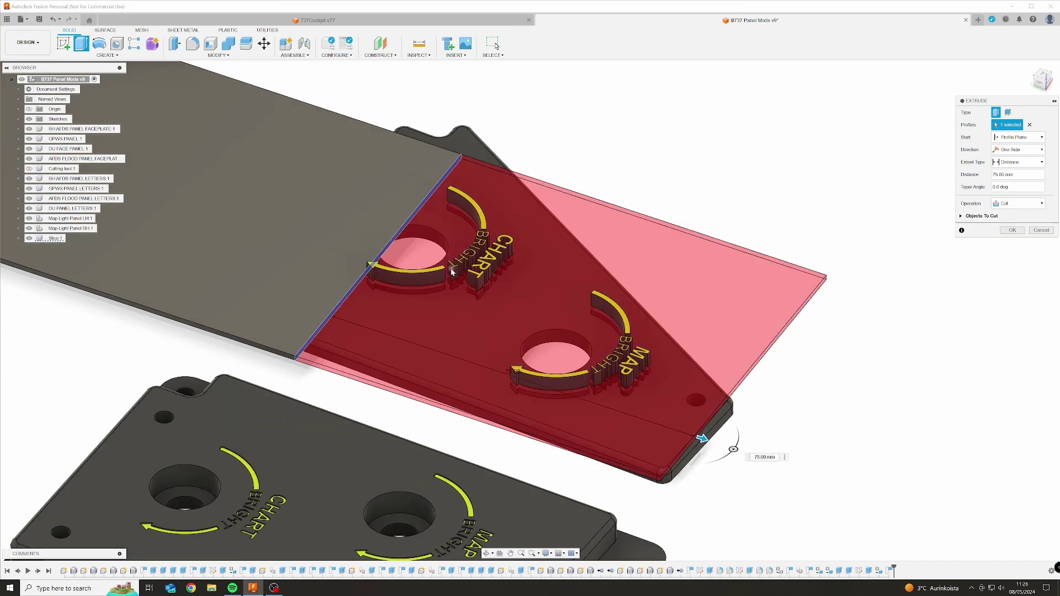
key("Return")
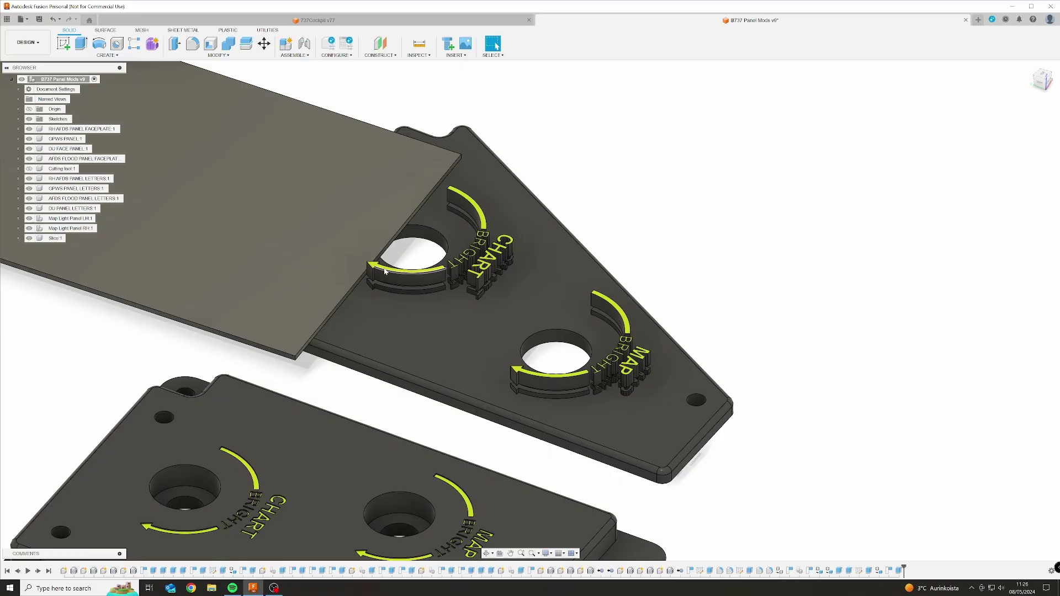
Hide the Slice component
middle_click_drag(539, 393, 312, 270, "shift")
left_click(297, 265)
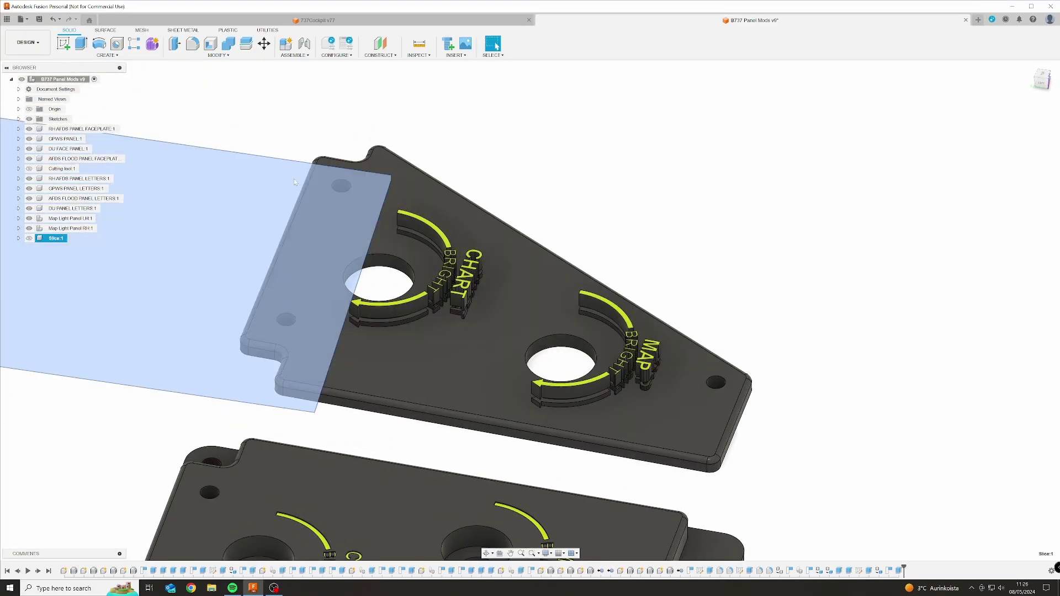
key("v")
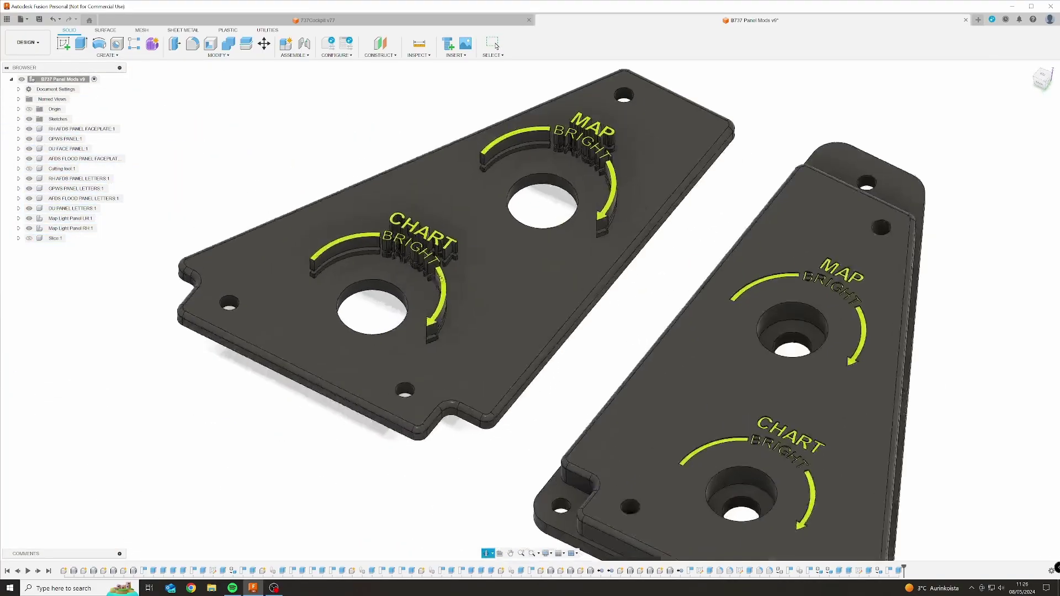
Examine the cut gap between the upper and lower parts of the CHART, MAP and BRIGHT lettering and arrows
scroll(444, 282, "up", 3)
middle_click_drag(463, 293, 536, 289, "shift")
scroll(627, 318, "down", 2)
middle_click_drag(629, 322, 394, 240, "shift")
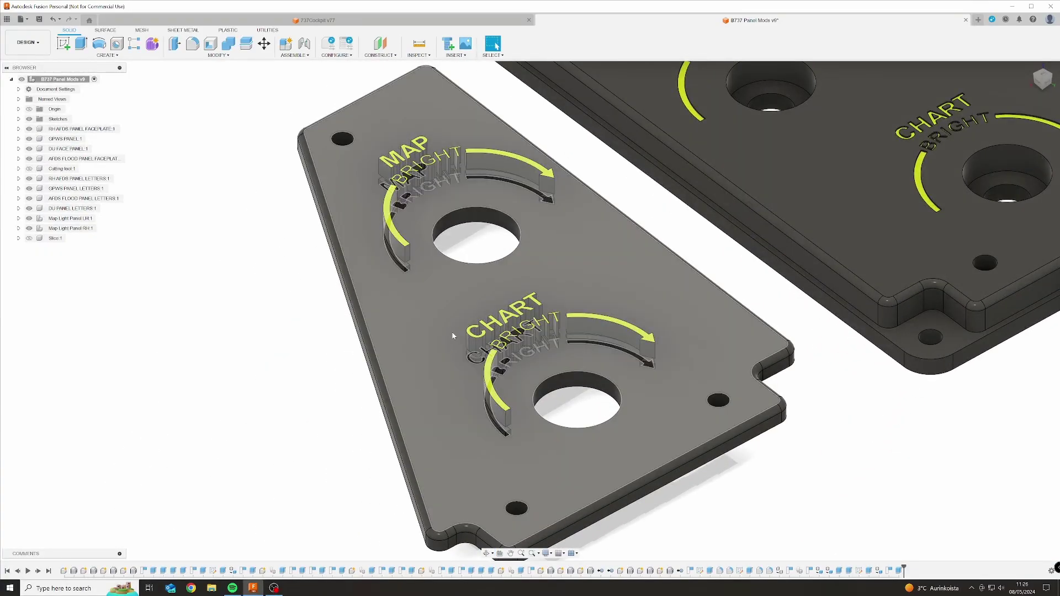
scroll(516, 454, "up", 8)
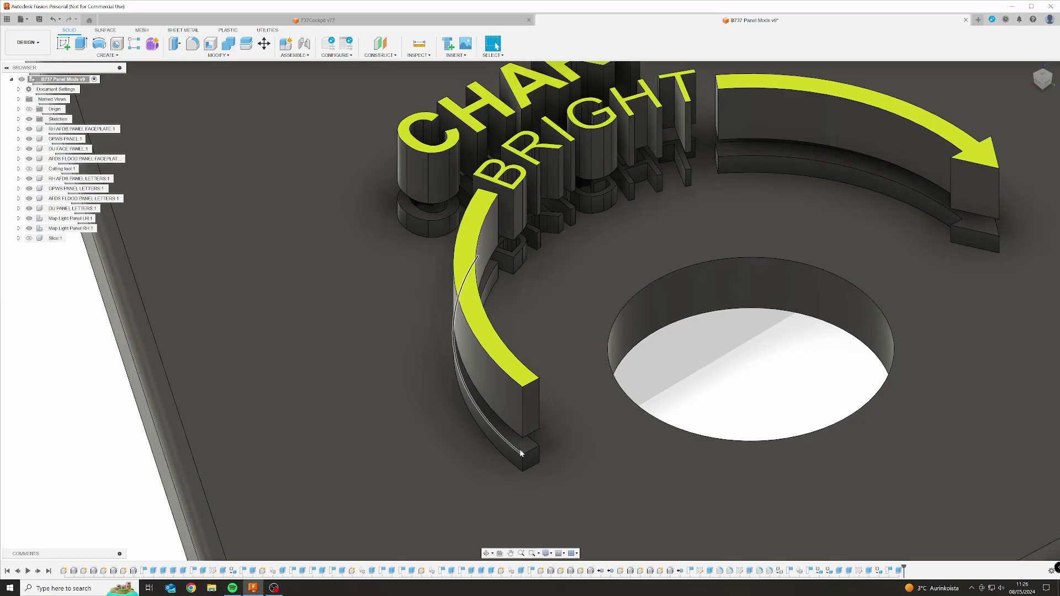
scroll(458, 450, "down", 6)
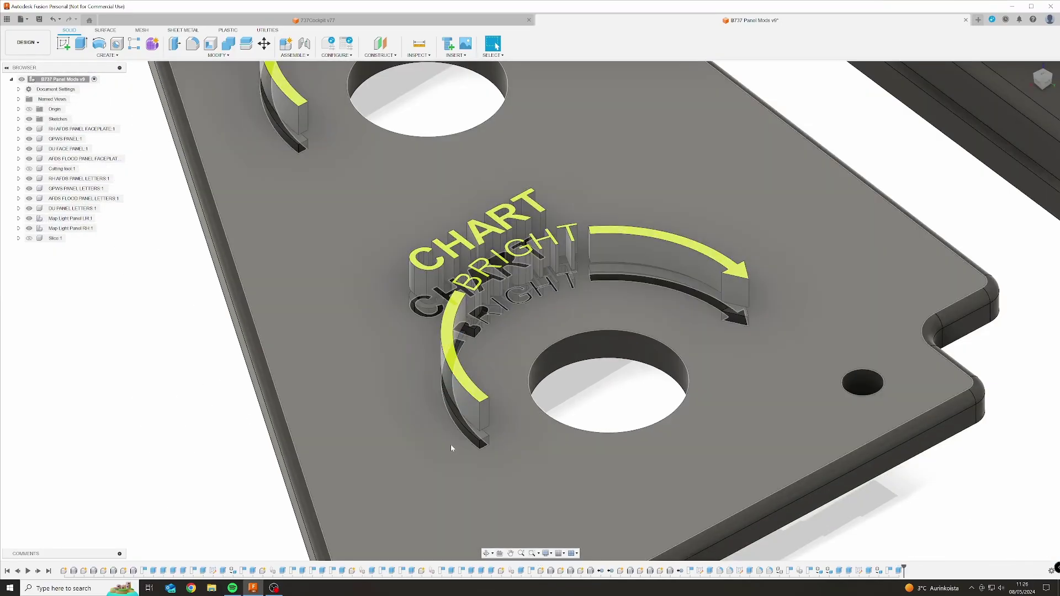
scroll(452, 448, "up", 5)
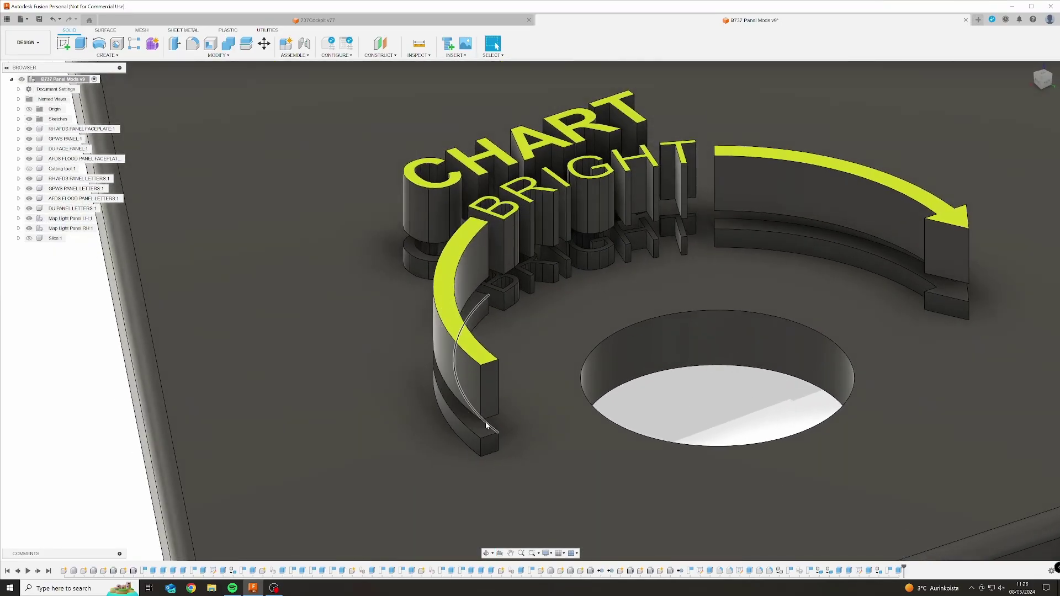
scroll(486, 425, "down", 4)
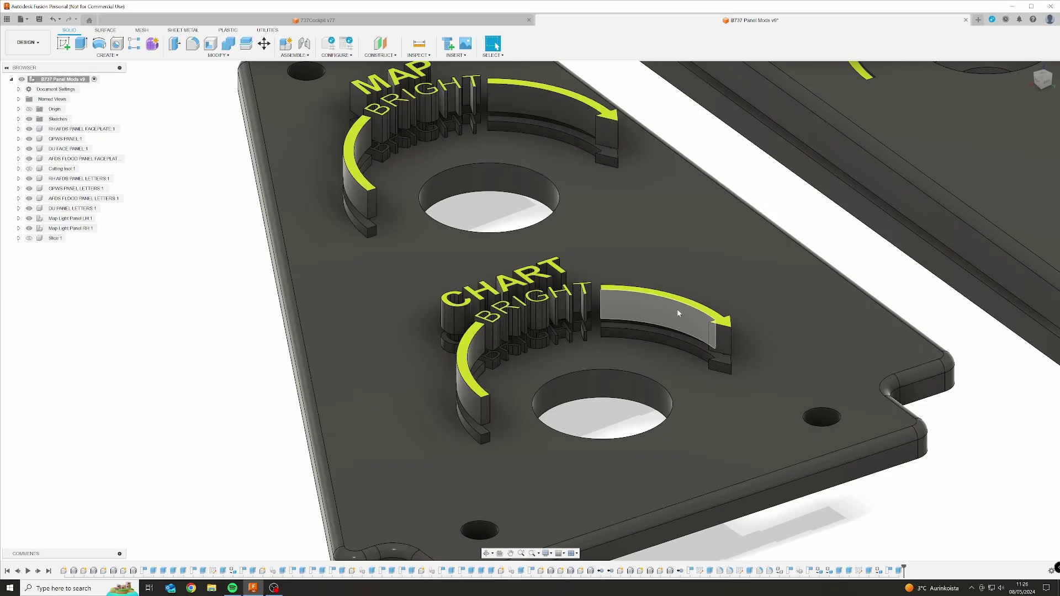
scroll(635, 329, "down", 3)
middle_click_drag(632, 333, 574, 338, "shift")
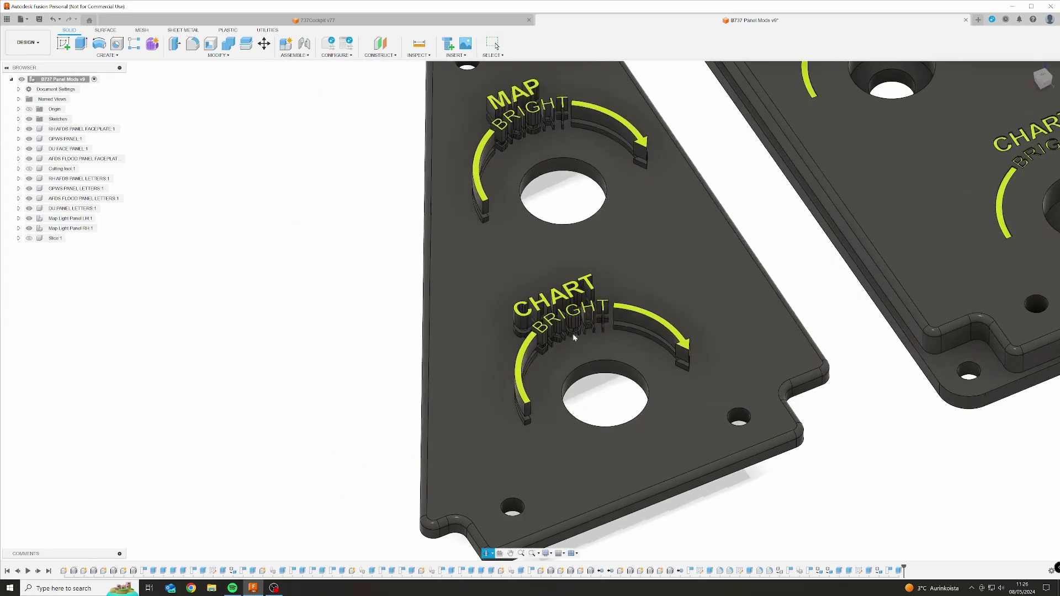
middle_click_drag(356, 292, 387, 299, "shift")
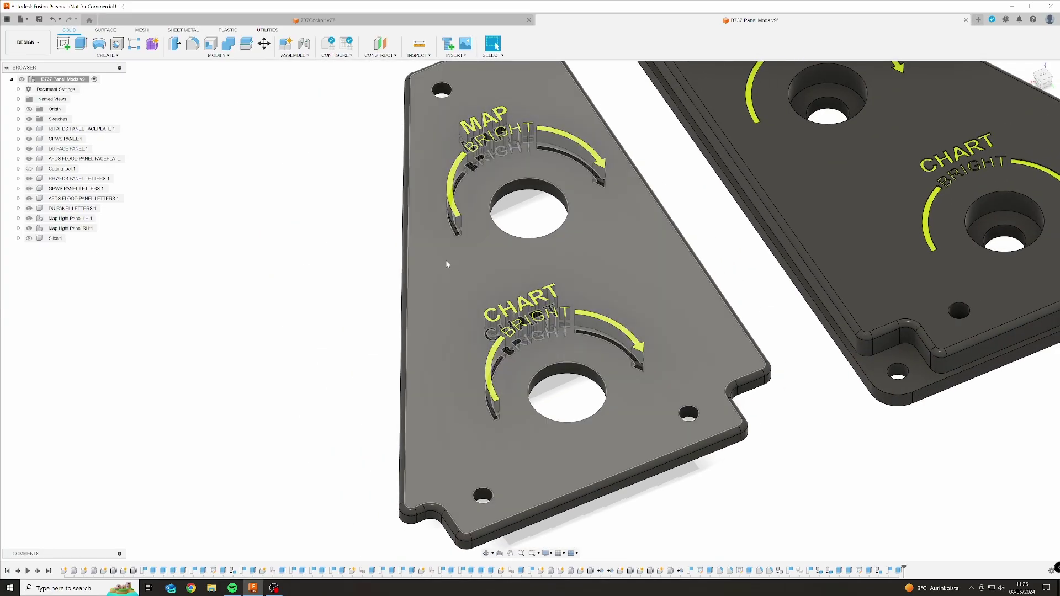
Expand Map Light Panel LH down to the list of bodies in its Front Cover component
left_click(445, 261)
left_click(19, 219)
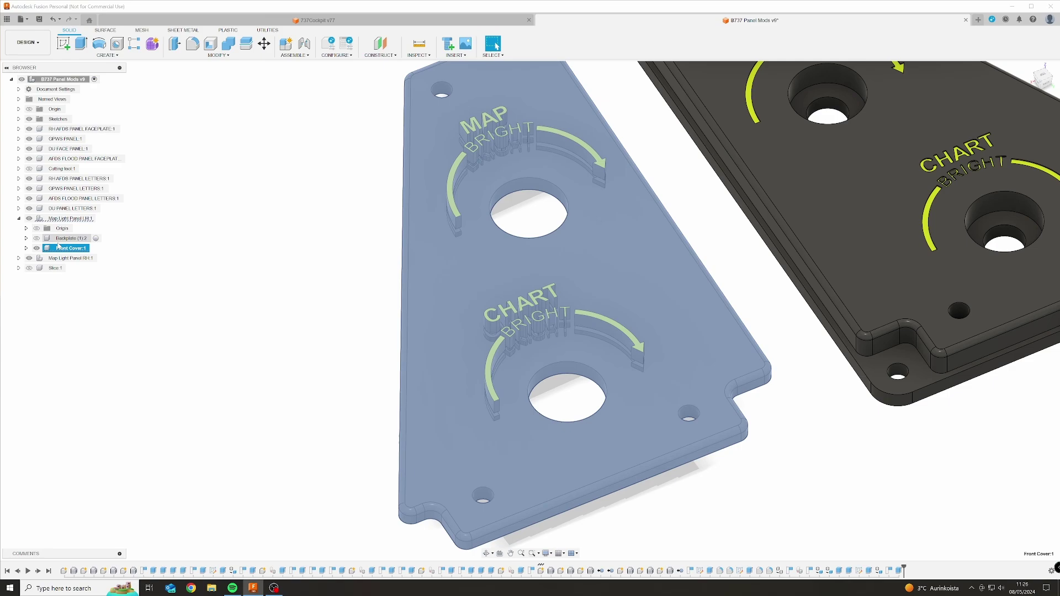
left_click(27, 249)
left_click(34, 269)
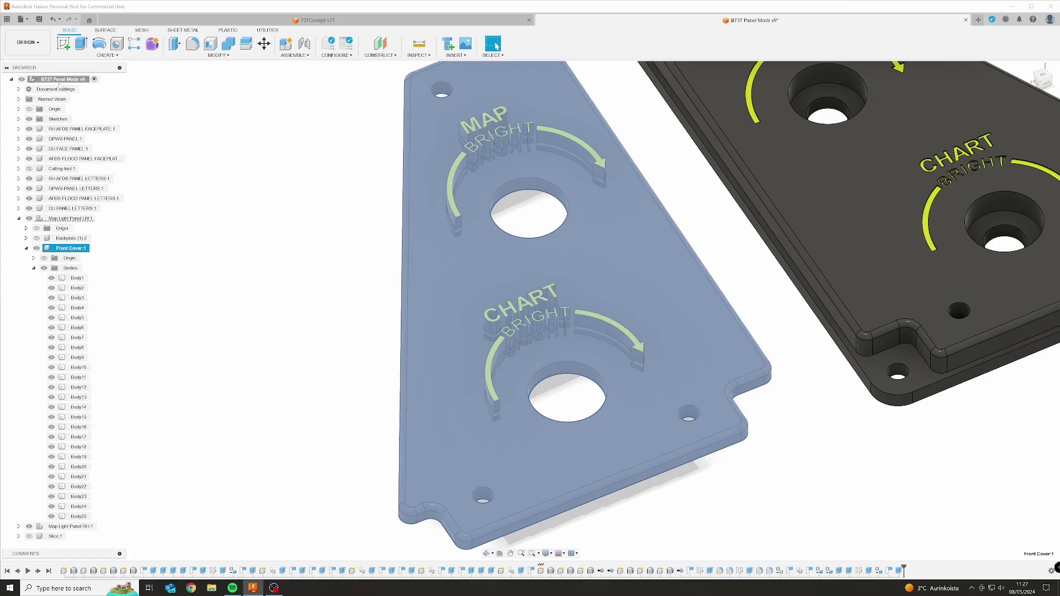
Create an internal component named MAP LIGHT LETTERS under the top-level assembly and reactivate the top-level assembly
right_click(65, 79)
left_click(83, 86)
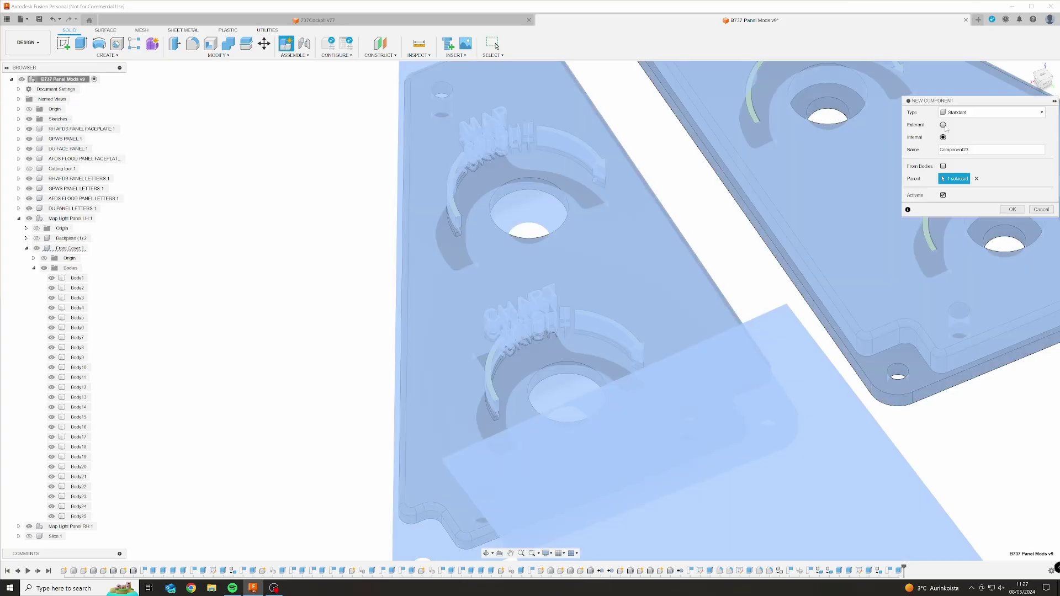
double_click(954, 150)
left_click(1012, 209)
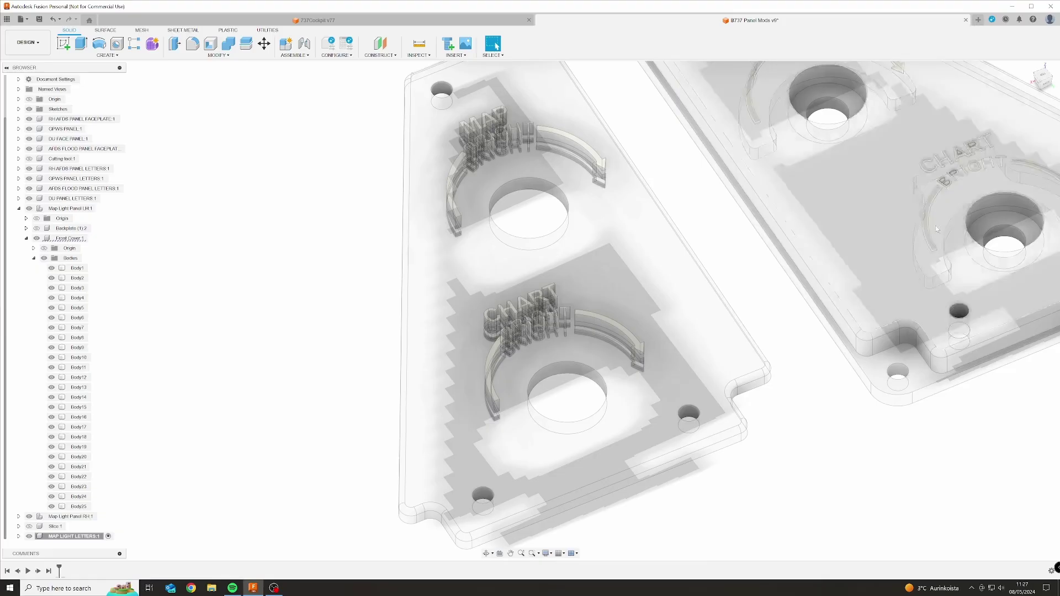
scroll(53, 103, "up", 1)
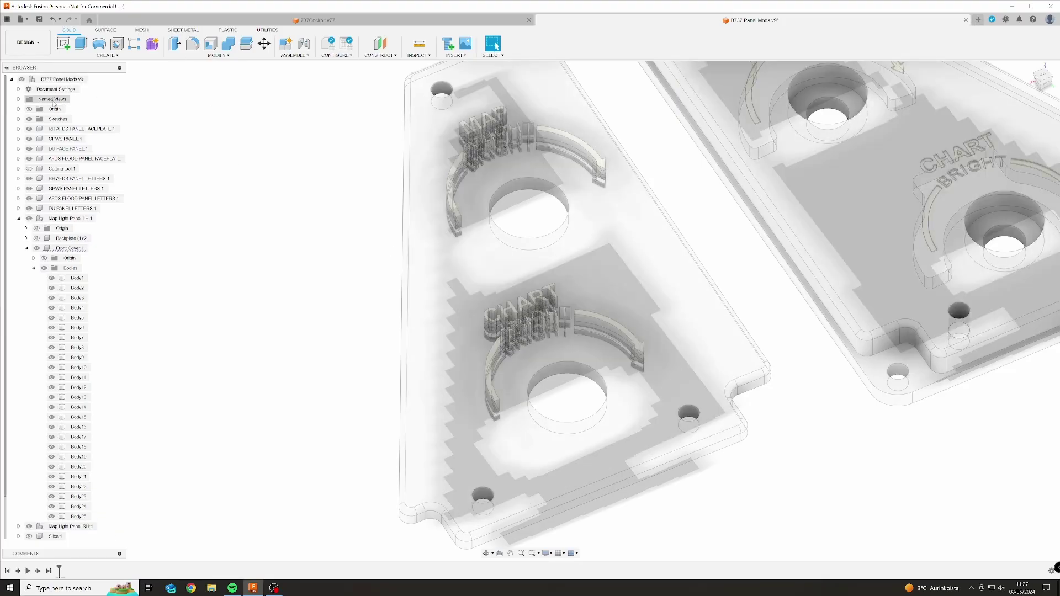
left_click(86, 80)
Move Body1 through Body24 from the Front Cover component into the MAP LIGHT LETTERS component
scroll(67, 418, "down", 1)
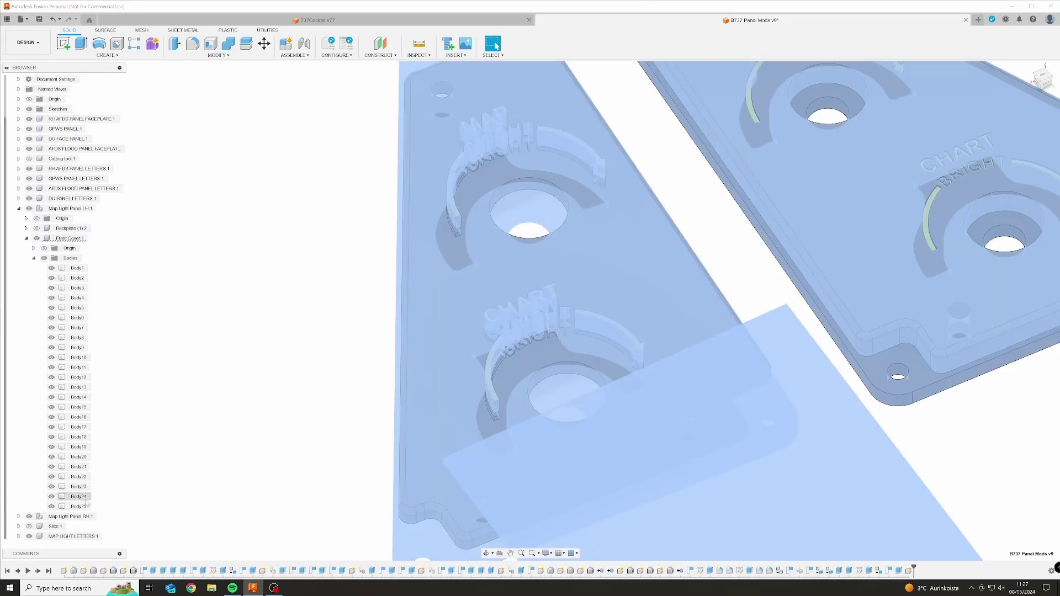
left_click(76, 269)
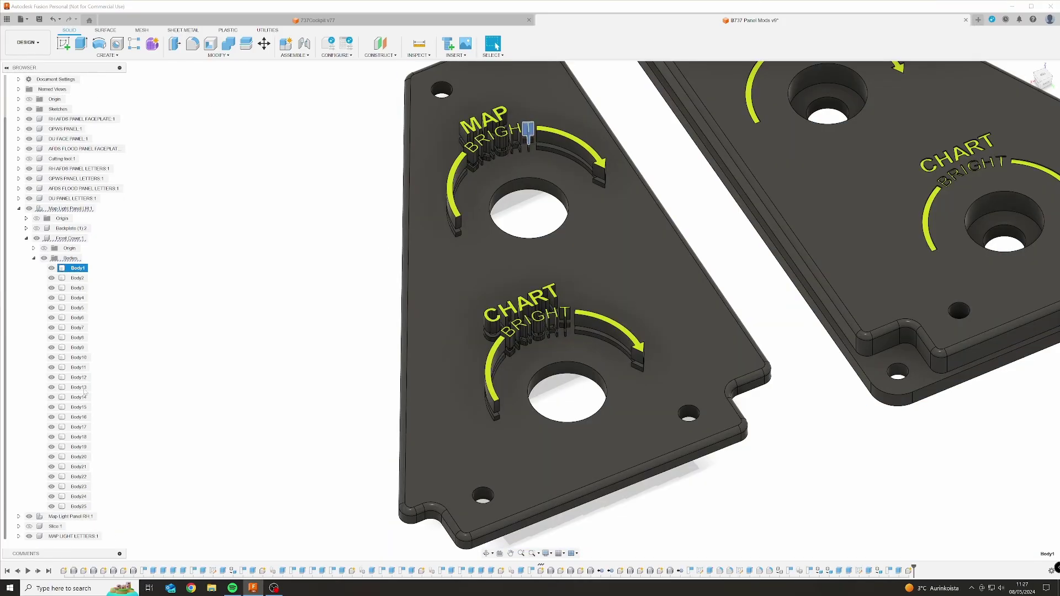
left_click(78, 497, "shift")
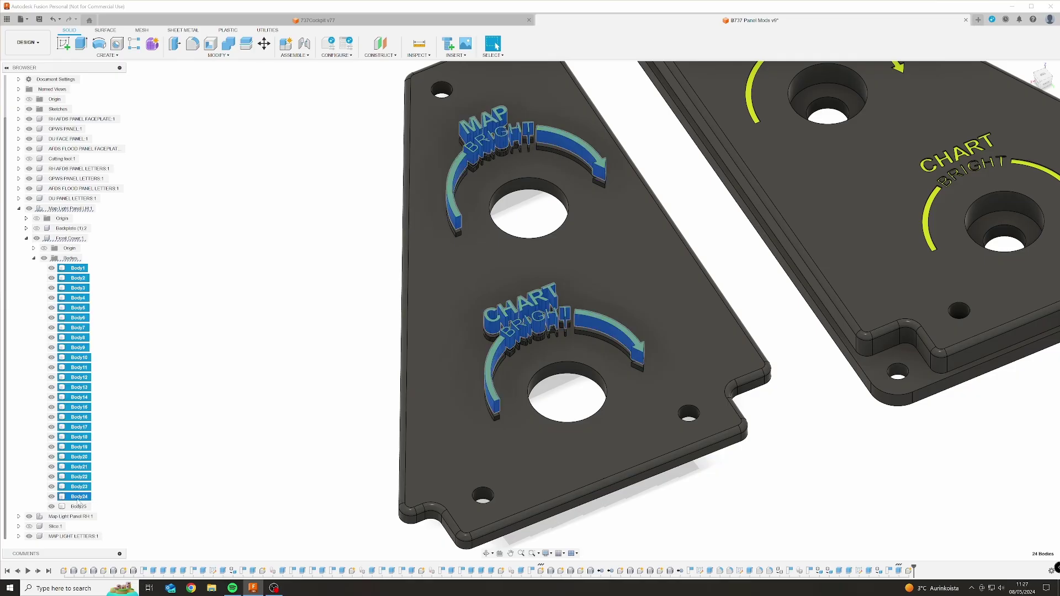
left_click_drag(79, 499, 64, 538)
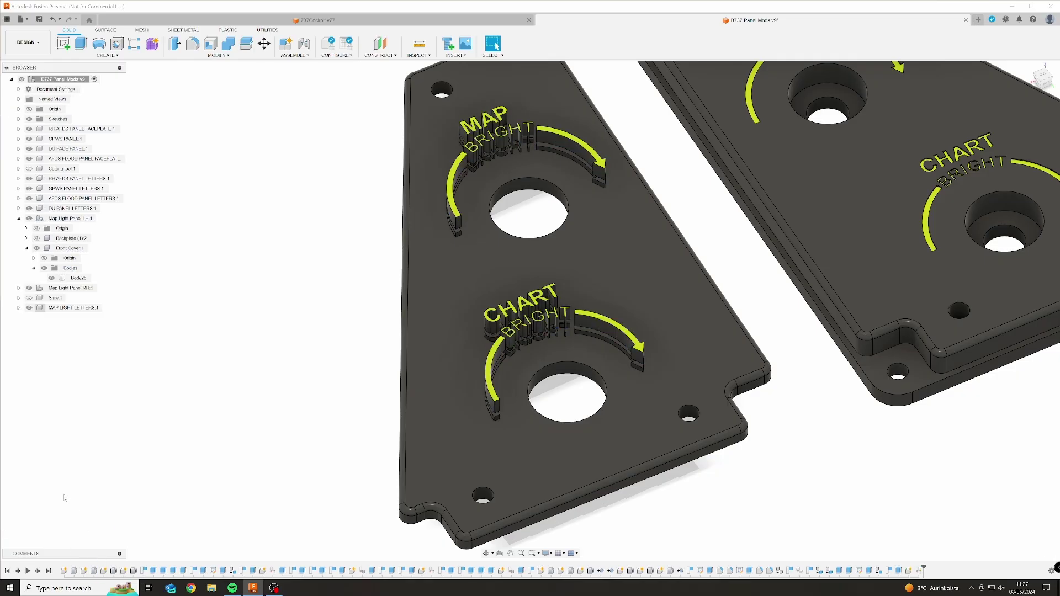
Hide the MAP LIGHT LETTERS component
left_click(64, 309)
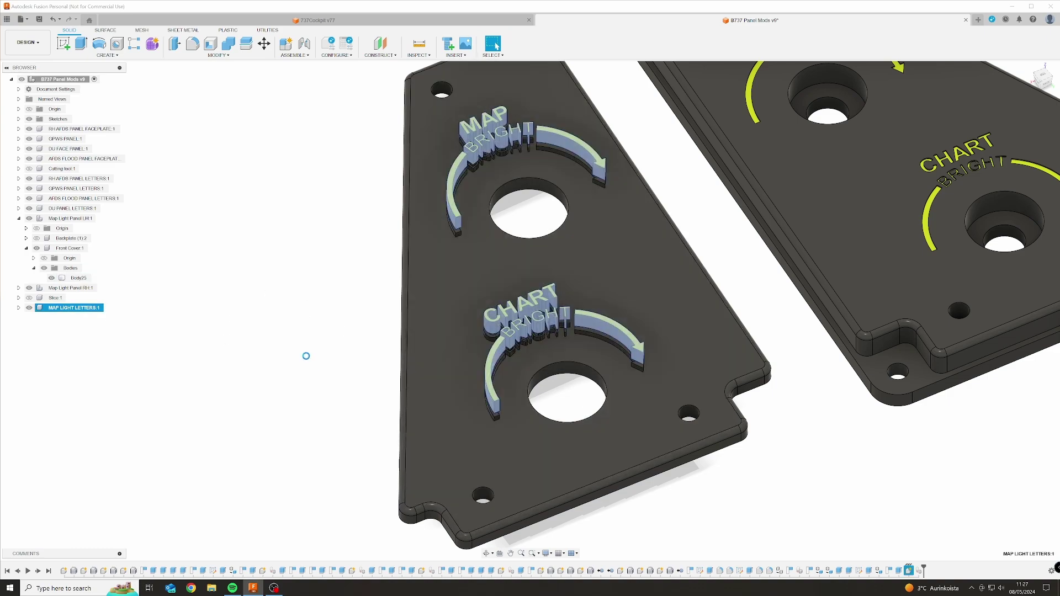
key("v")
Select the recessed faces of the MAP and BRIGHT letters and both arc segments around the upper hole of the front cover
middle_click_drag(531, 270, 518, 352, "shift")
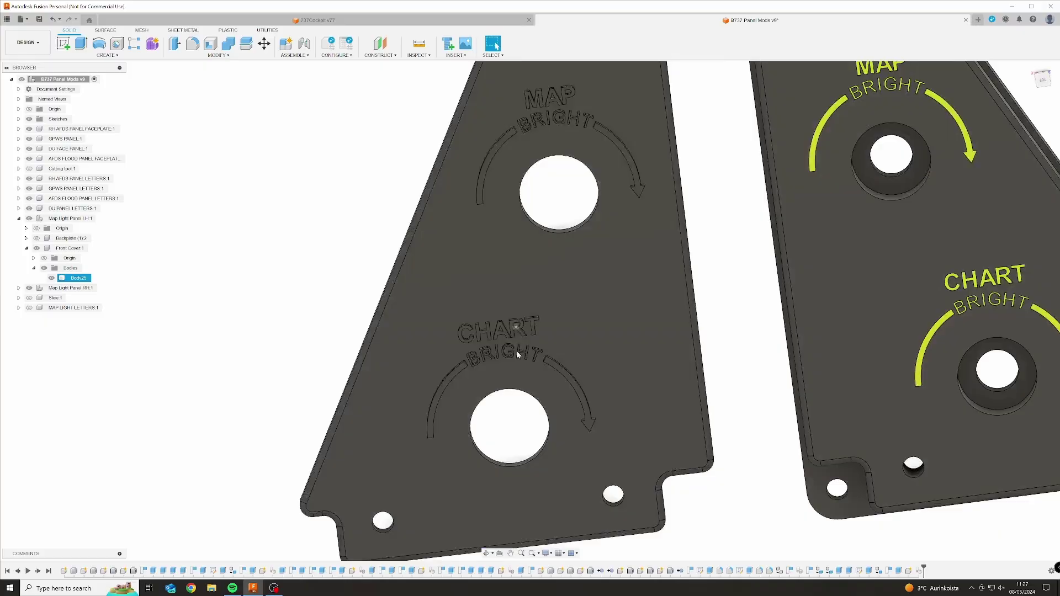
left_click(1043, 83)
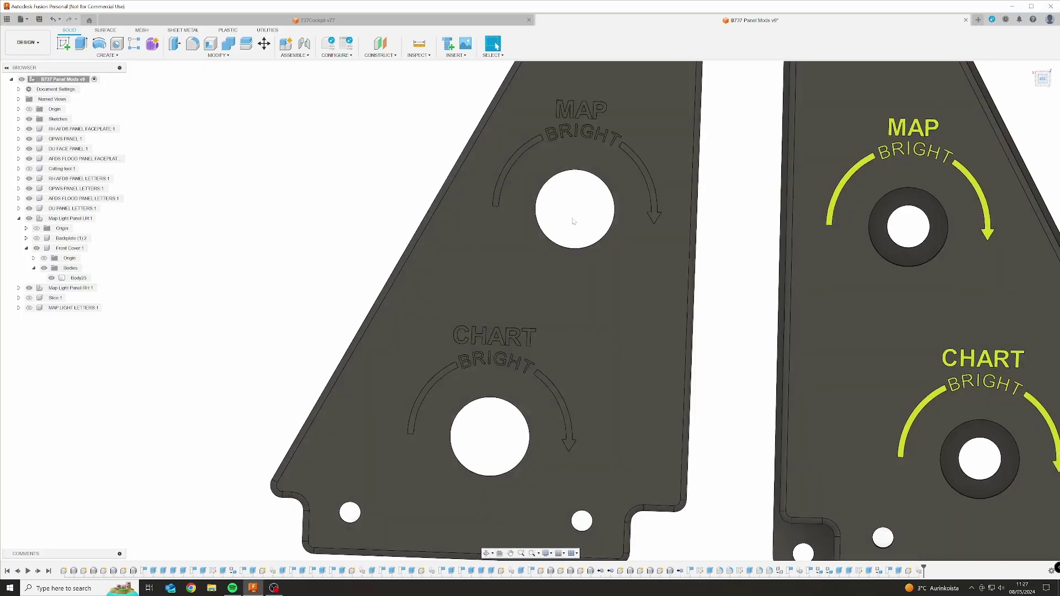
middle_click_drag(603, 112, 554, 214)
scroll(554, 214, "up", 4)
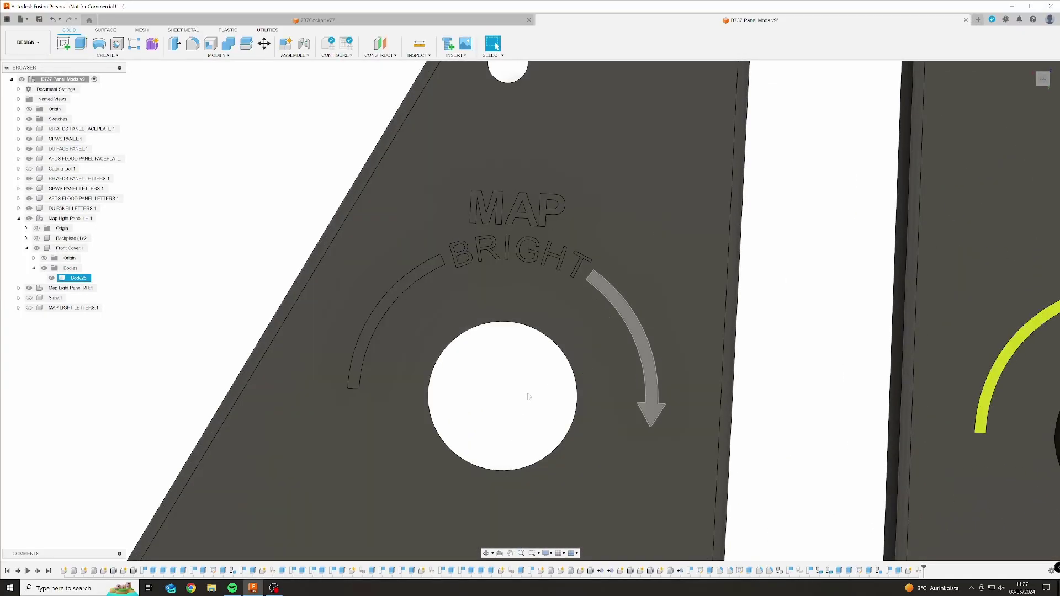
middle_click_drag(528, 398, 578, 282, "shift")
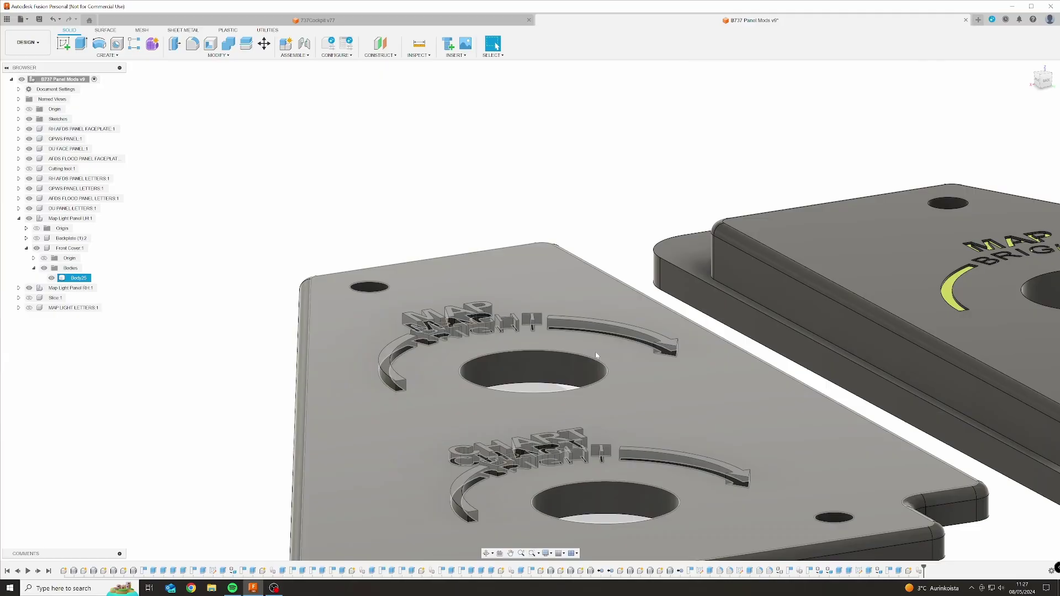
middle_click_drag(461, 236, 446, 255, "shift")
left_click(1043, 75)
scroll(403, 210, "up", 10)
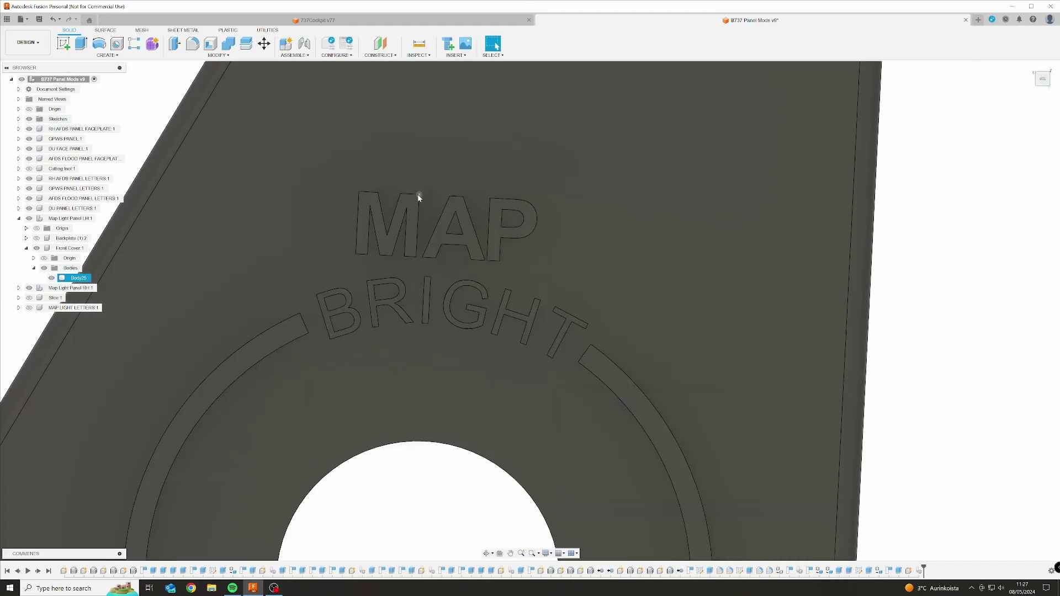
left_click(415, 202, "ctrl")
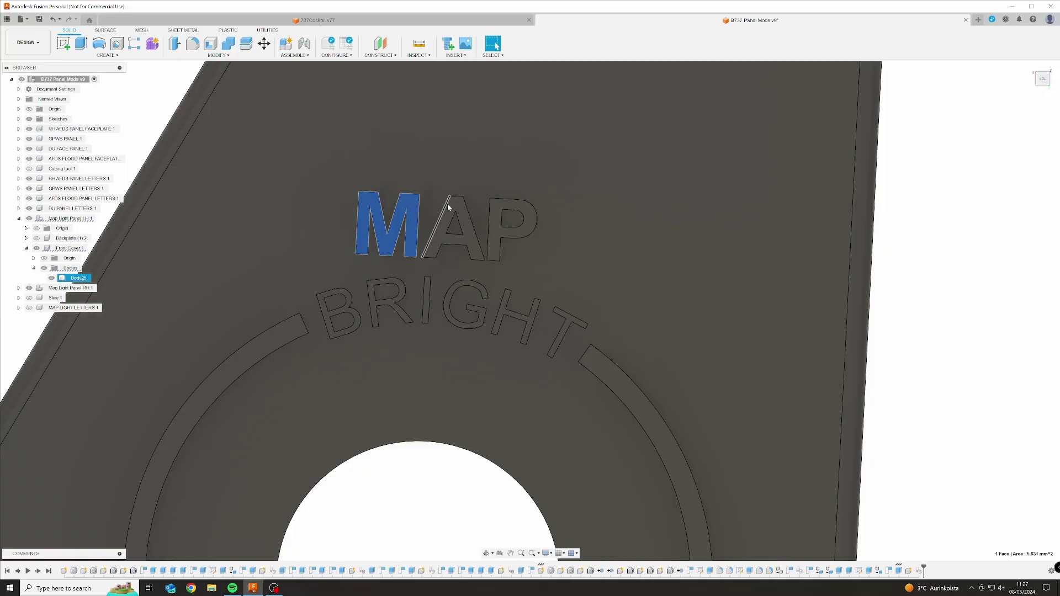
left_click(467, 210, "ctrl")
left_click(498, 208, "ctrl")
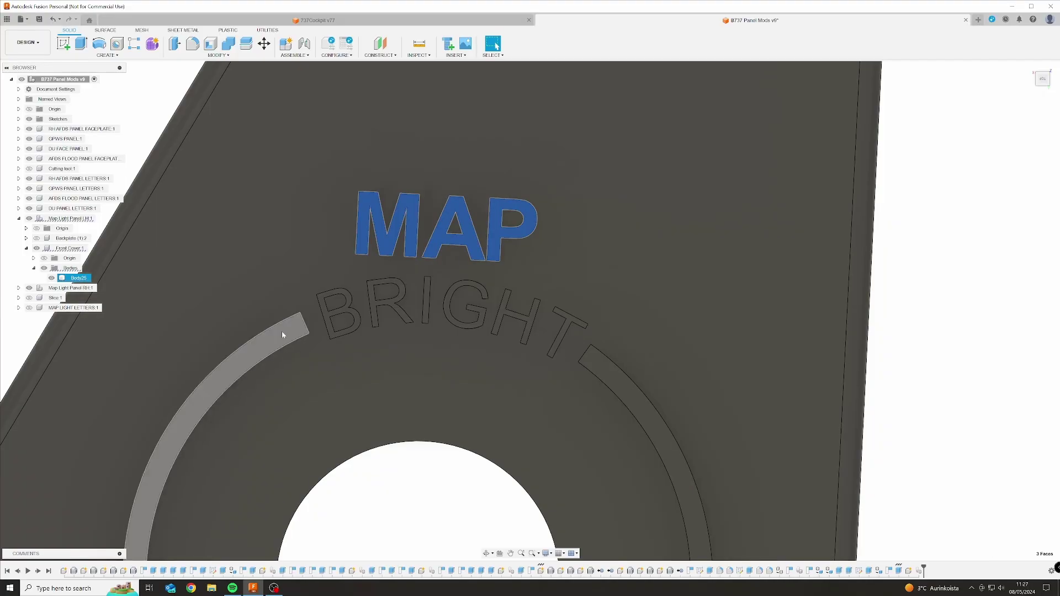
left_click(282, 332, "ctrl")
scroll(331, 313, "up", 3)
left_click(328, 313, "ctrl")
left_click(430, 260, "ctrl")
left_click(540, 262, "ctrl")
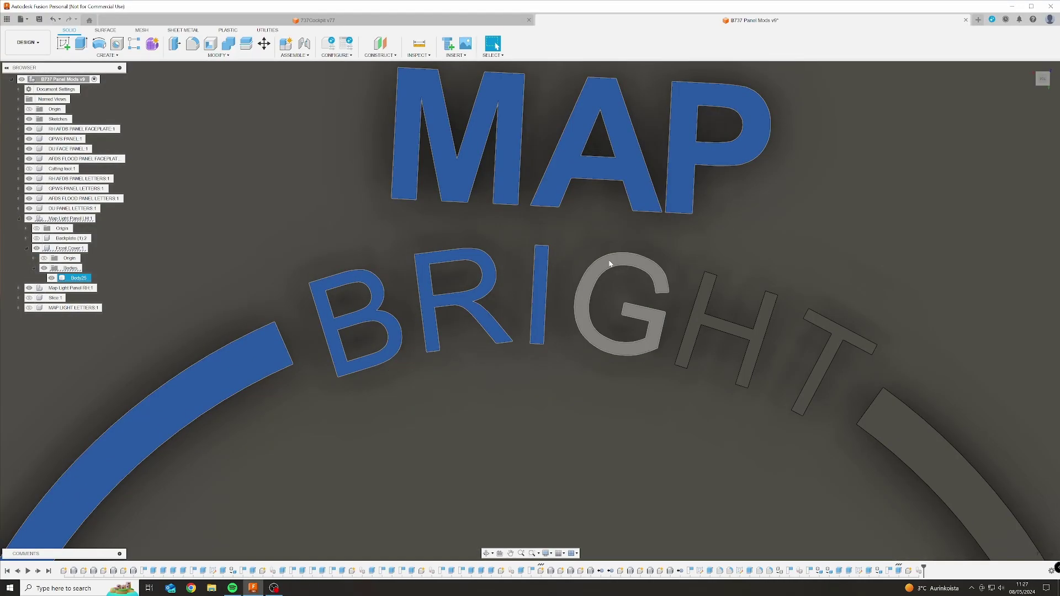
left_click(612, 258, "ctrl")
left_click(706, 290, "ctrl")
left_click(837, 333, "ctrl")
left_click(887, 409, "ctrl")
Add the recessed faces of the CHART and BRIGHT letters and the arcs around the lower hole to the selection
scroll(887, 410, "down", 4)
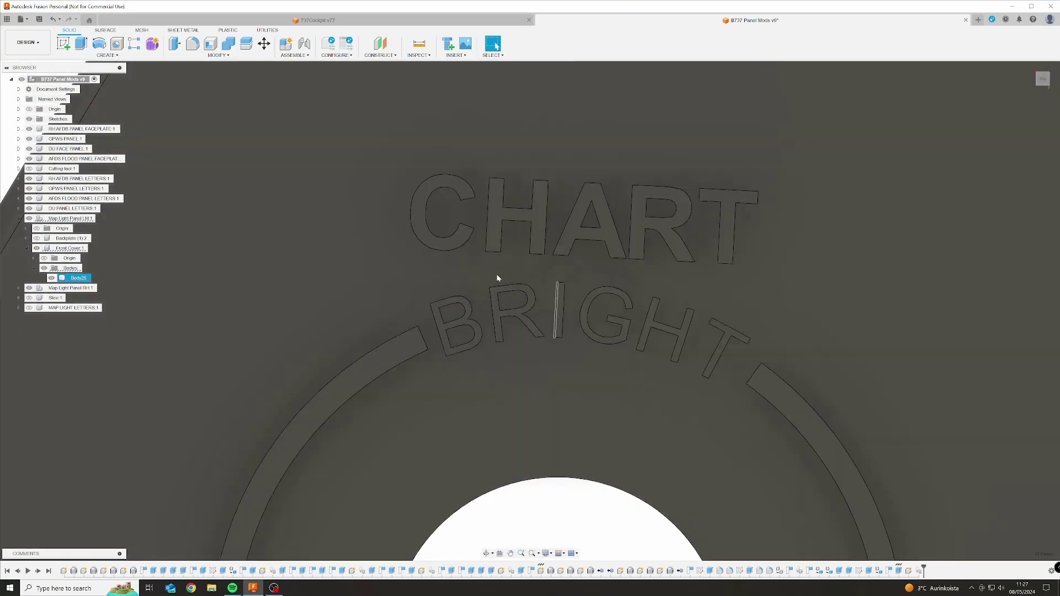
left_click(421, 216, "ctrl")
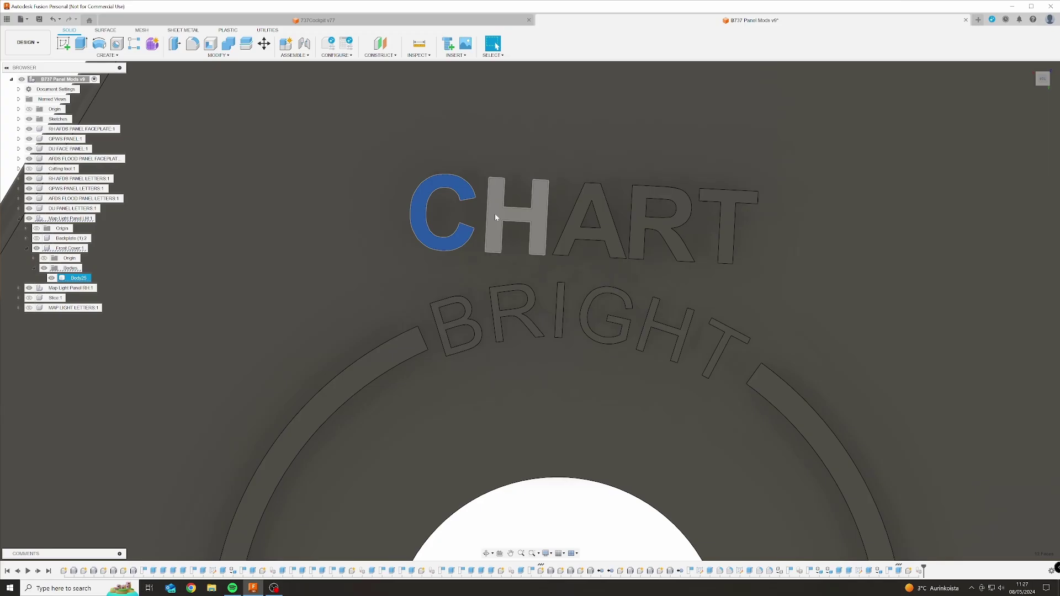
left_click(494, 219, "ctrl")
left_click(574, 238, "ctrl")
left_click(641, 227, "ctrl")
left_click(726, 232, "ctrl")
left_click(413, 343, "ctrl")
left_click(459, 327, "ctrl")
left_click(516, 315, "ctrl")
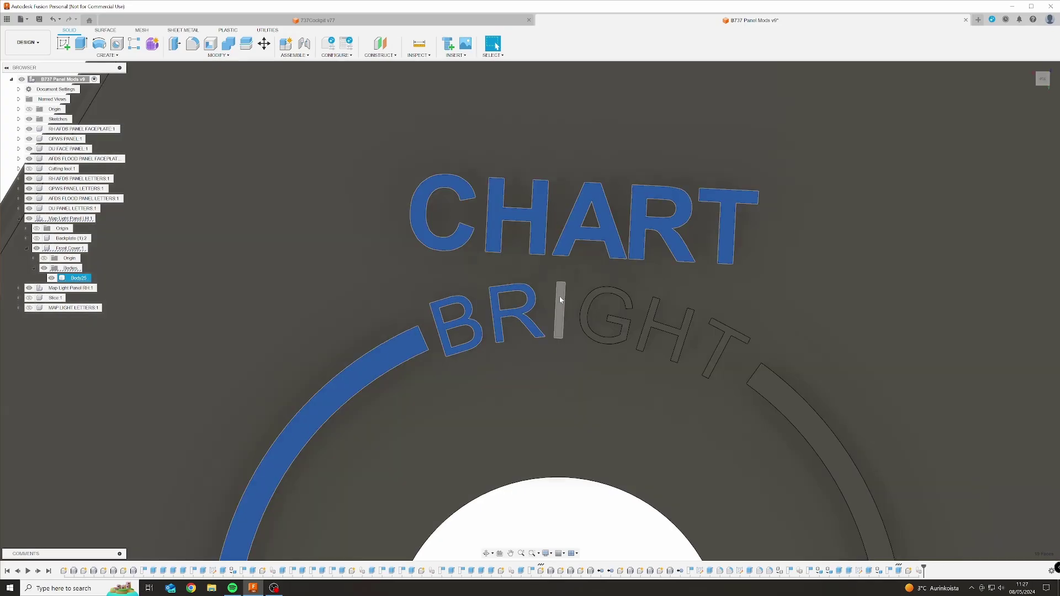
left_click(559, 309, "ctrl")
left_click(607, 315, "ctrl")
left_click(666, 329, "ctrl")
left_click(734, 333, "ctrl")
Extrude the selected letter and arrow faces -4 mm as a cut through the front cover
scroll(604, 381, "down", 6)
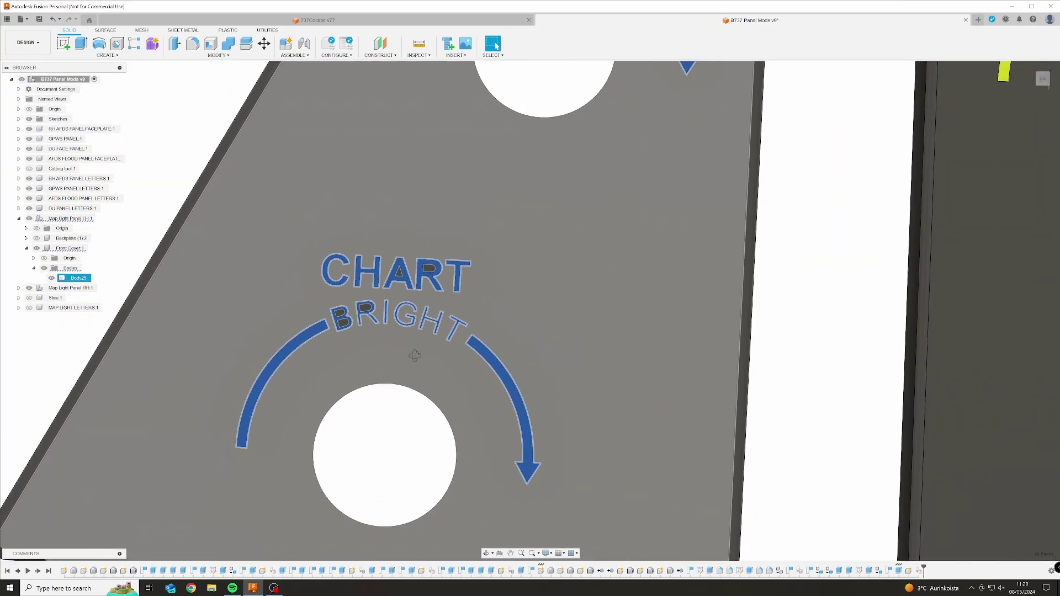
scroll(465, 293, "up", 3)
middle_click_drag(580, 278, 645, 237, "shift")
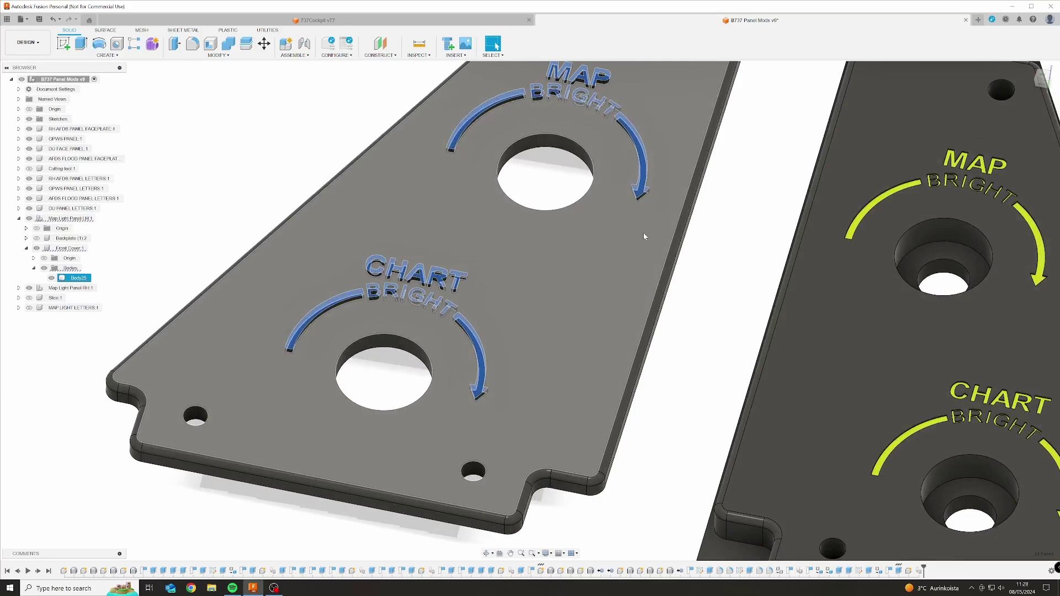
key("e")
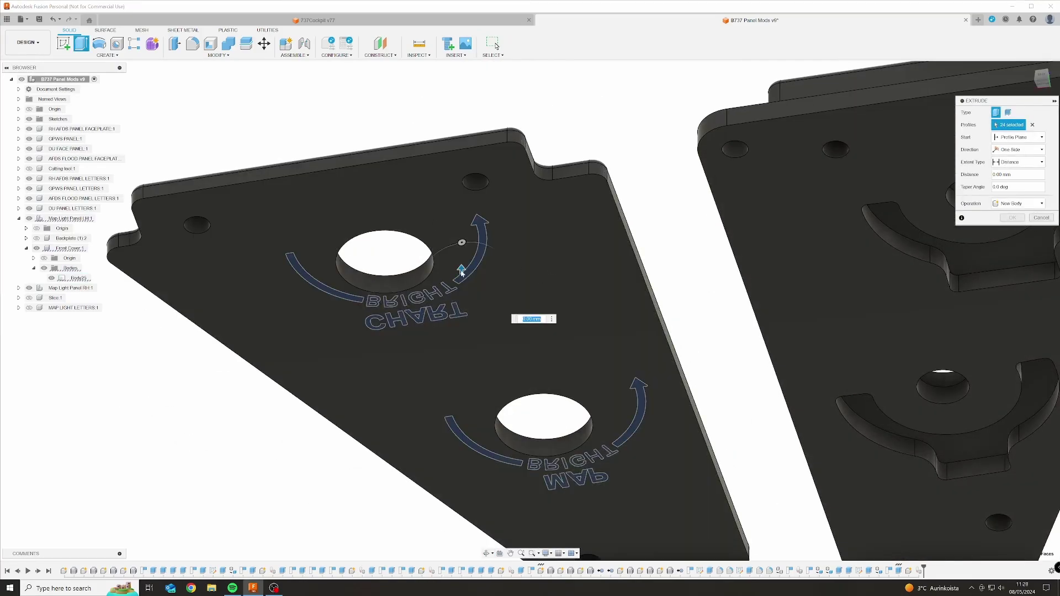
type("-4")
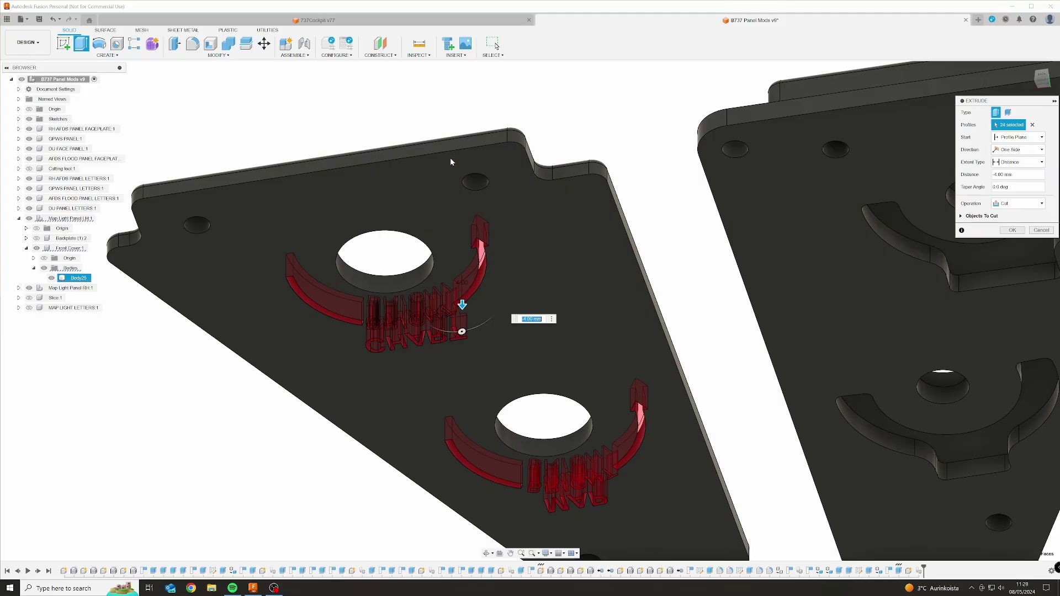
key("Return")
Check the pieces listed as Body26 to Body35 in the Front Cover and collapse the component's tree
middle_click_drag(444, 161, 456, 205, "shift")
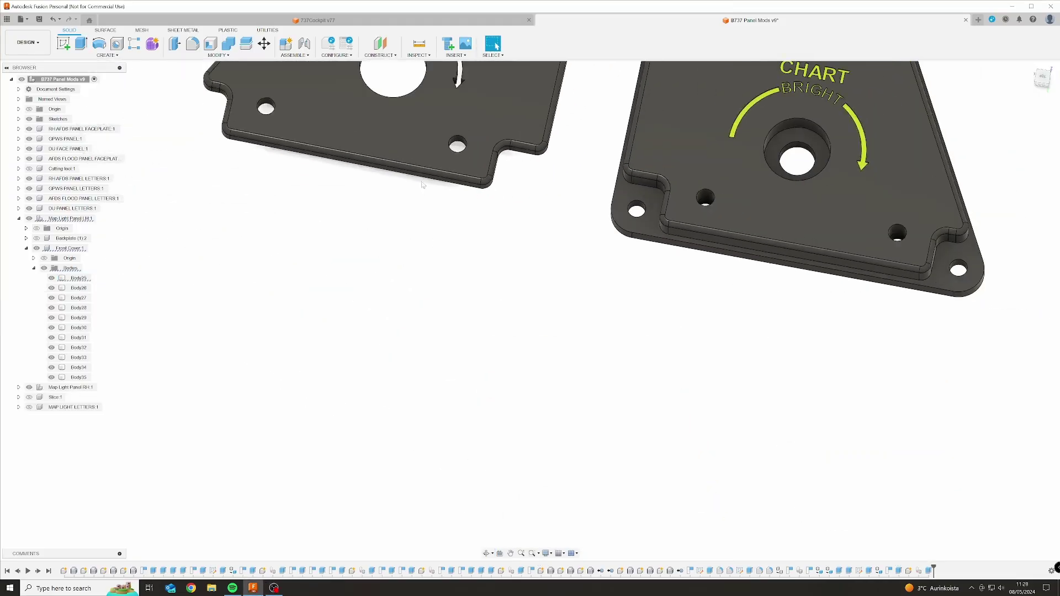
middle_click_drag(422, 186, 381, 463)
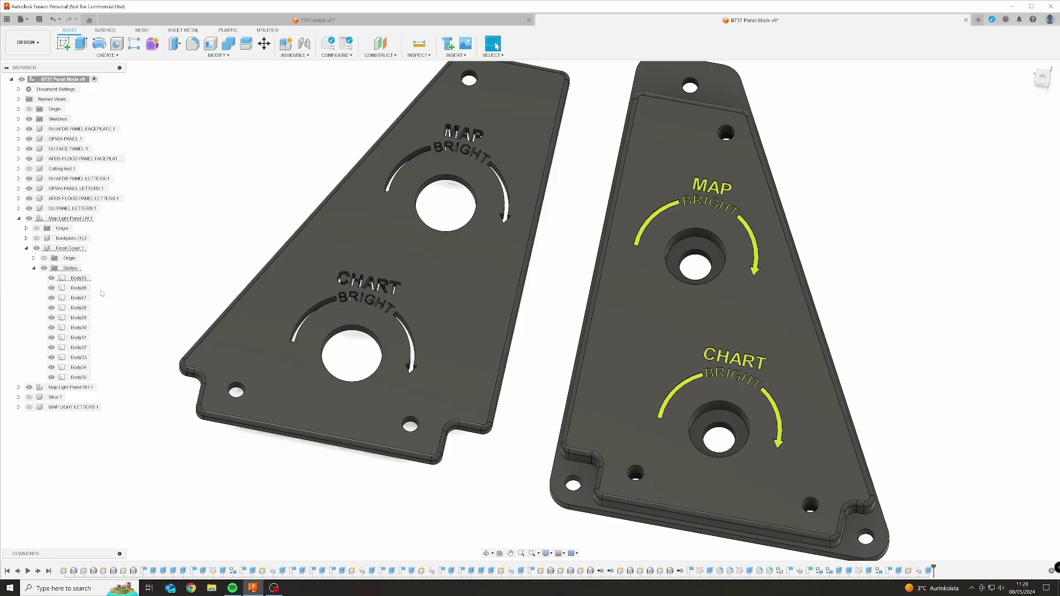
left_click(83, 288)
left_click(78, 378, "shift")
left_click(155, 252)
left_click(33, 268)
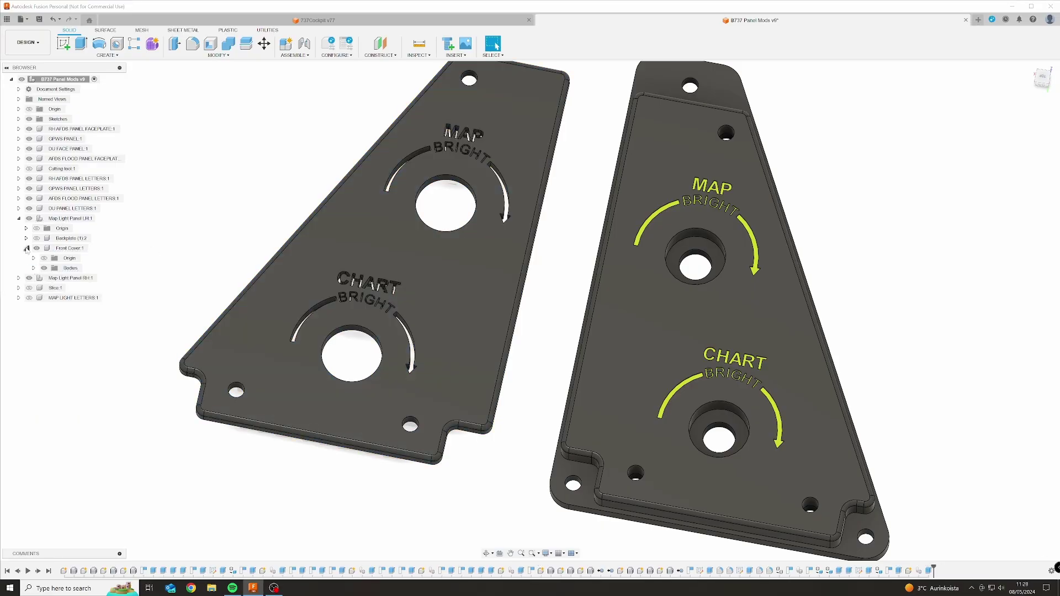
left_click(26, 248)
Show the MAP LIGHT LETTERS component above the left-hand front cover
middle_click_drag(309, 238, 310, 326, "shift")
scroll(312, 208, "up", 1)
double_click(309, 323)
scroll(291, 276, "down", 2)
middle_click_drag(291, 275, 214, 248, "shift")
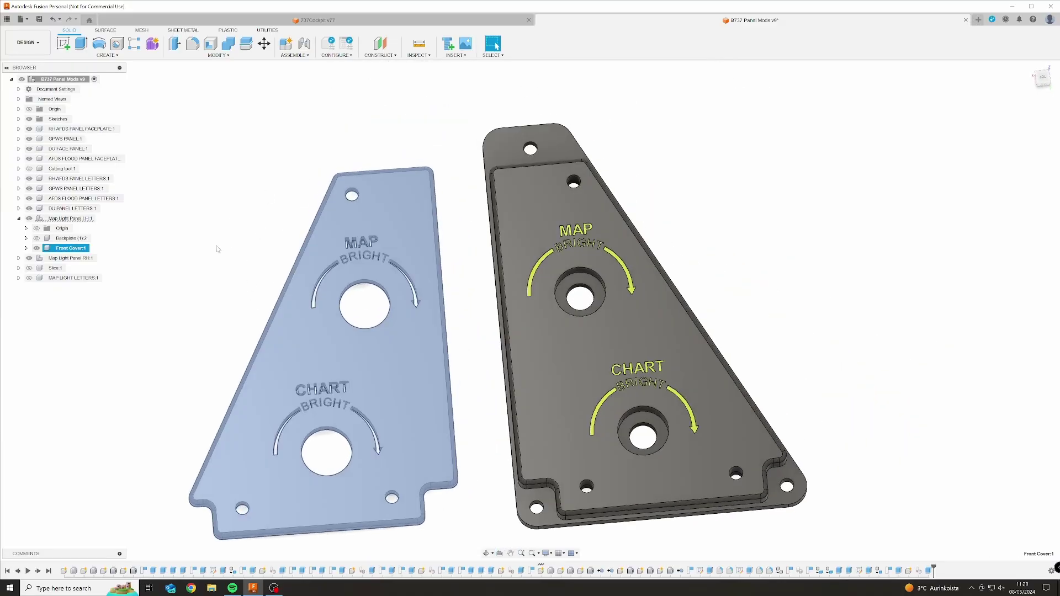
left_click(213, 249)
left_click(39, 279)
left_click(29, 279)
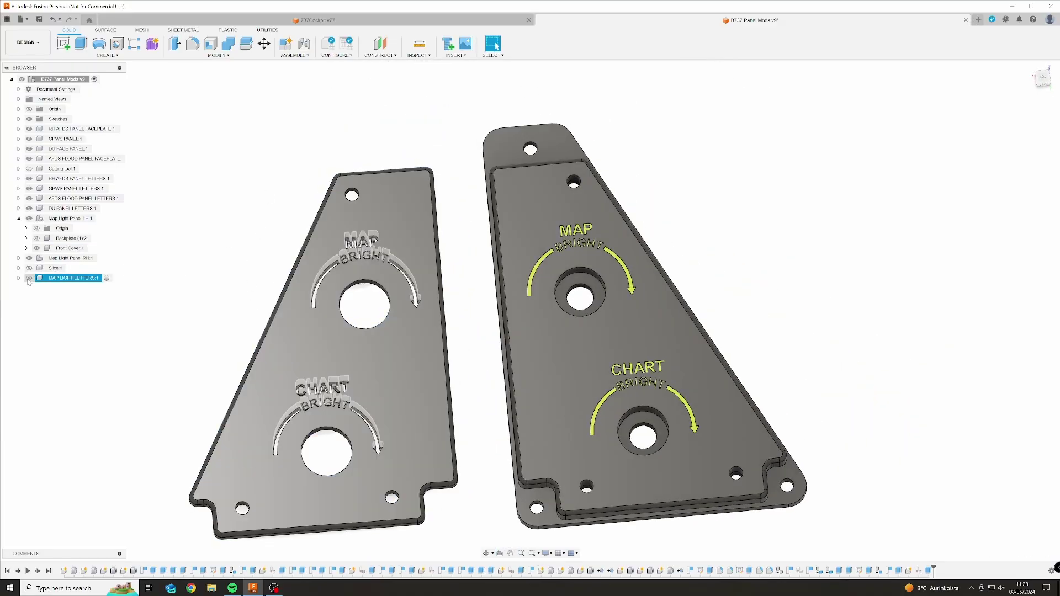
left_click(28, 279)
Move the MAP LIGHT LETTERS component point to point, from the CHART arrow's lower tip to the matching corner of its opening in the front cover
middle_click_drag(199, 291, 250, 271, "shift")
scroll(251, 272, "up", 4)
left_click(71, 281)
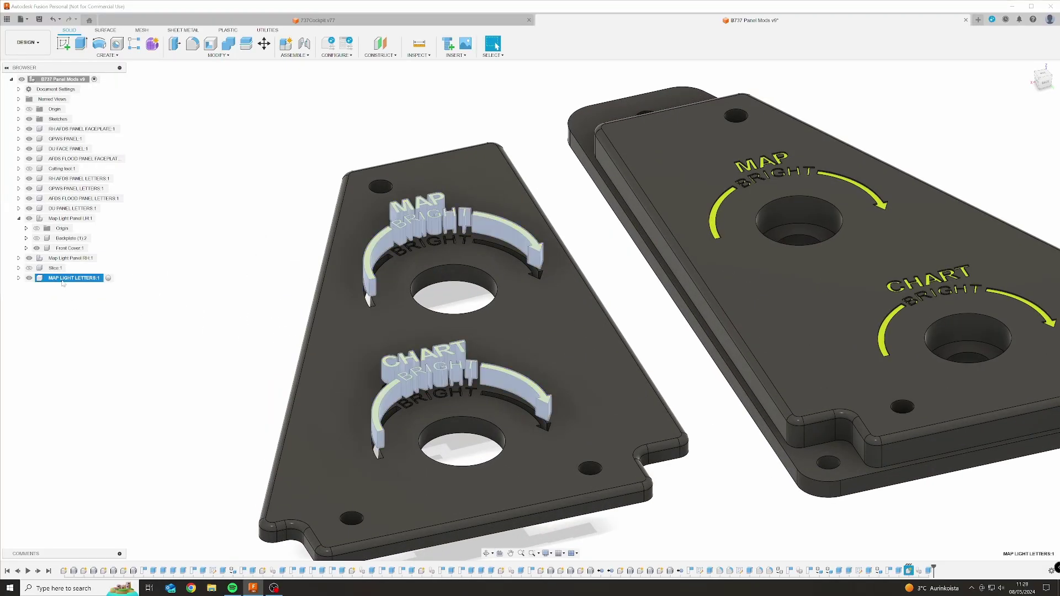
left_click(264, 44)
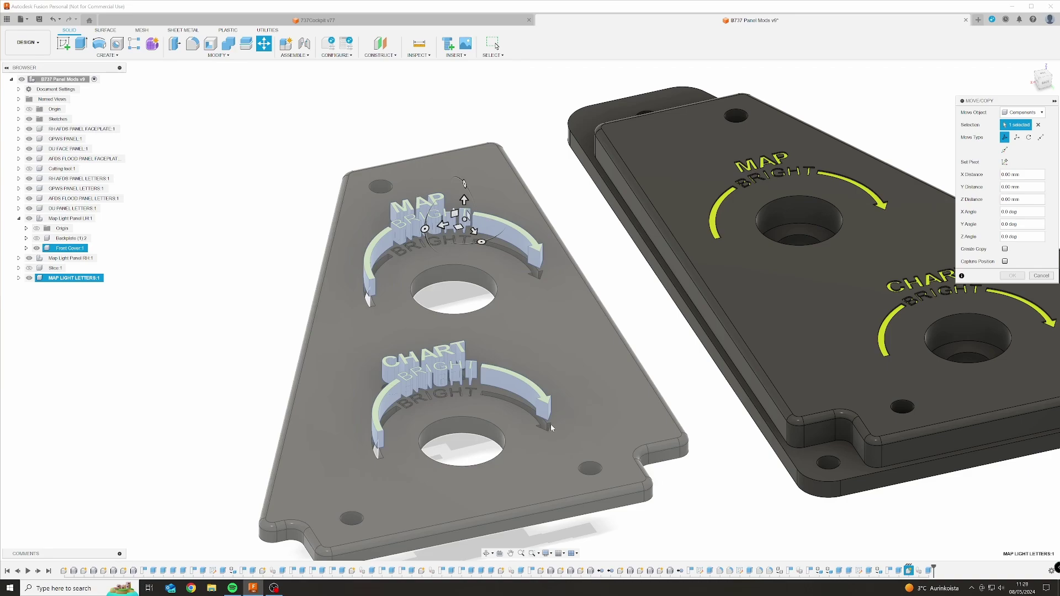
scroll(551, 425, "up", 5)
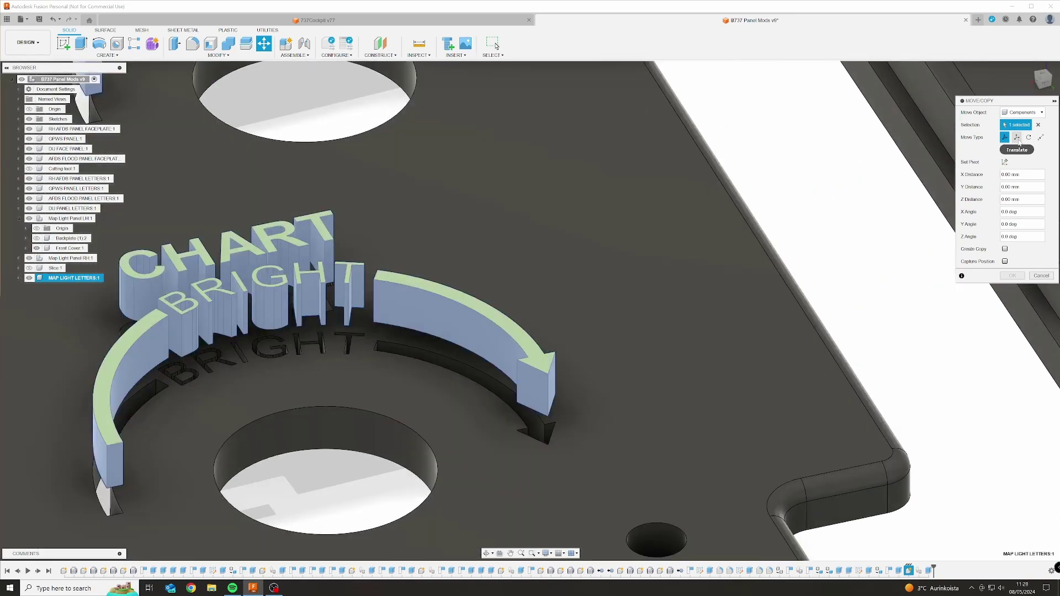
left_click(1041, 137)
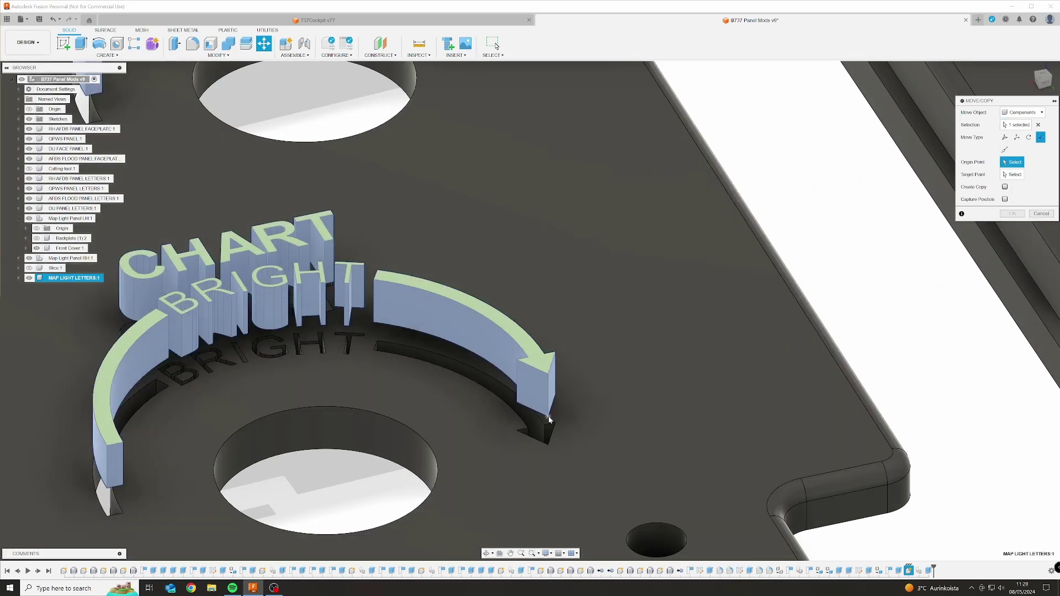
left_click(548, 417)
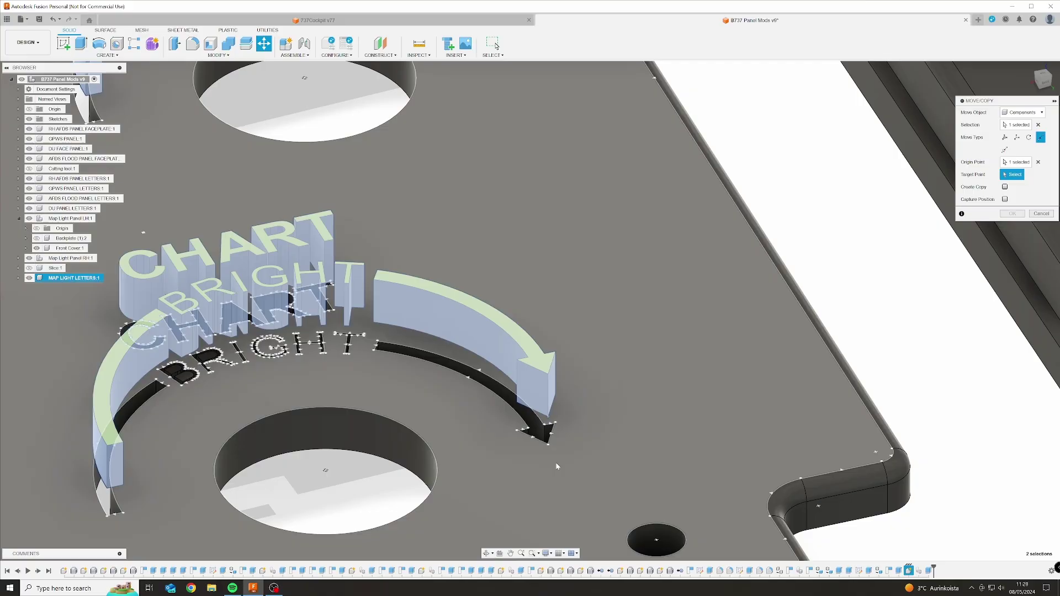
middle_click_drag(556, 463, 585, 226, "shift")
scroll(535, 468, "up", 3)
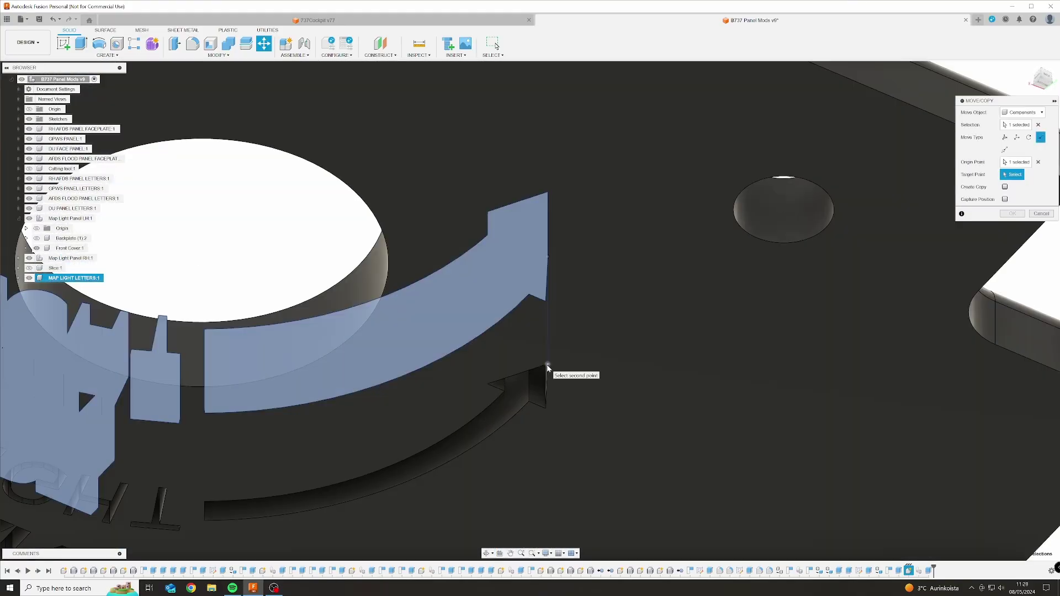
left_click(547, 365)
middle_click_drag(538, 310, 512, 376, "shift")
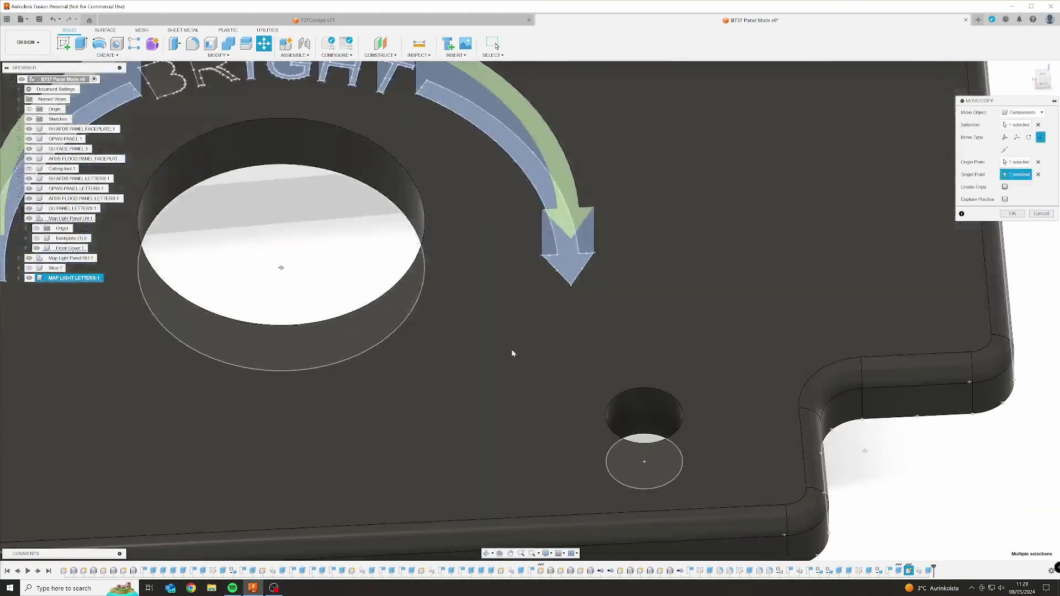
scroll(500, 332, "down", 4)
middle_click_drag(475, 316, 495, 482)
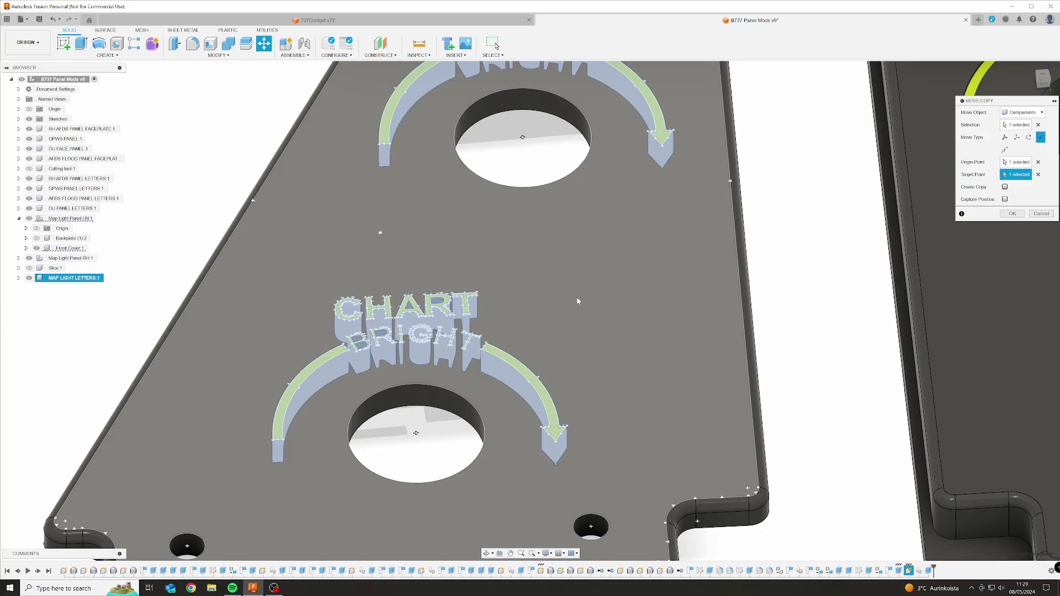
key("Return")
Examine how the letters and arrows sit in the front cover, hiding and restoring the cover for the check
scroll(232, 260, "down", 4)
middle_click_drag(228, 255, 387, 254, "shift")
middle_click_drag(387, 254, 460, 367)
scroll(461, 367, "up", 2)
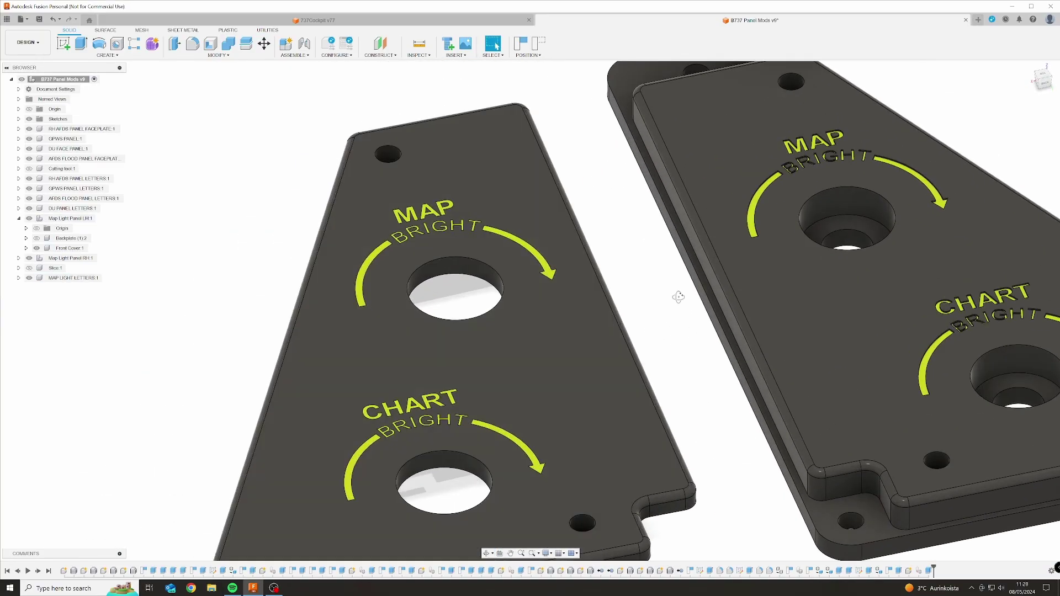
middle_click_drag(678, 297, 656, 328, "shift")
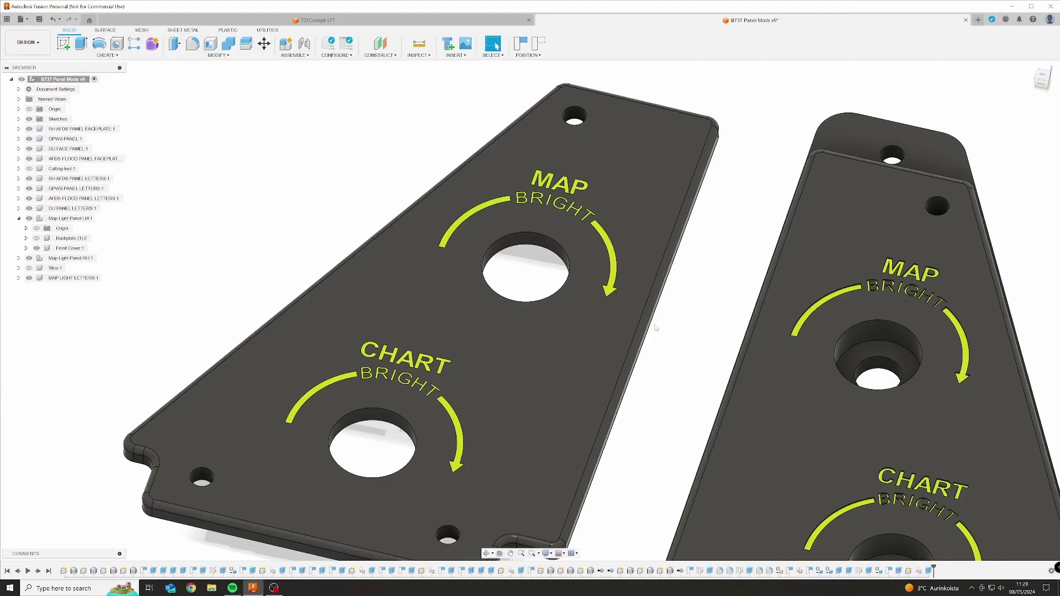
left_click(549, 363)
key("v")
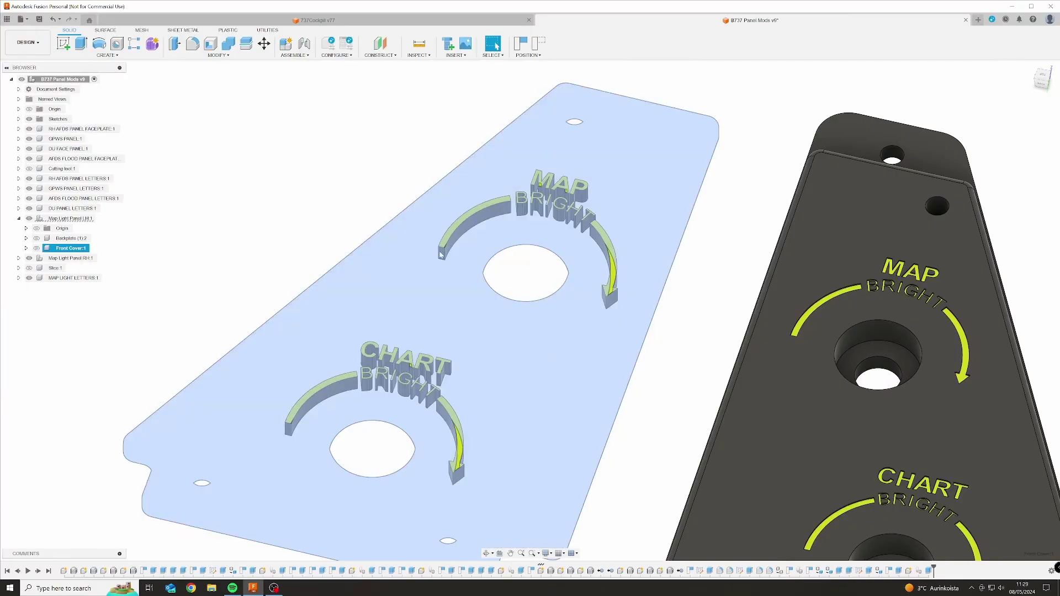
key("ctrl+z")
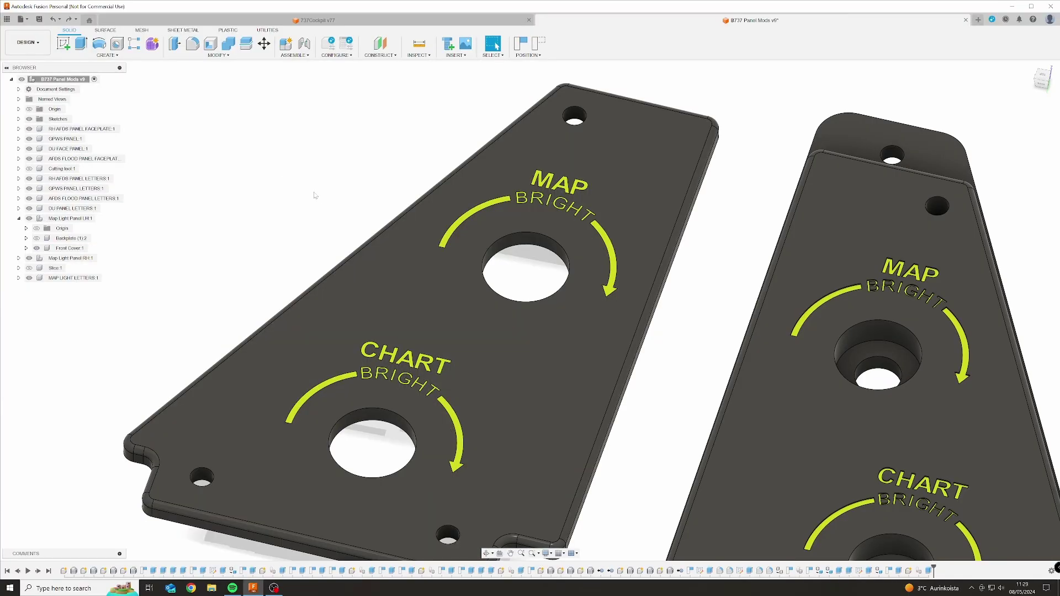
middle_click_drag(307, 214, 263, 234, "shift")
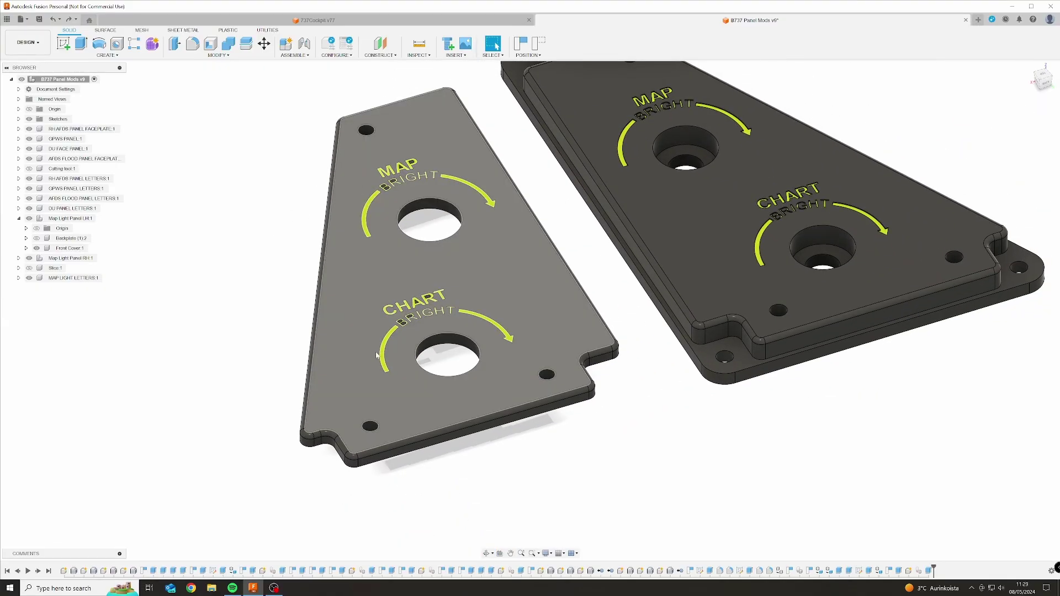
scroll(376, 355, "up", 5)
middle_click_drag(414, 309, 268, 198, "shift")
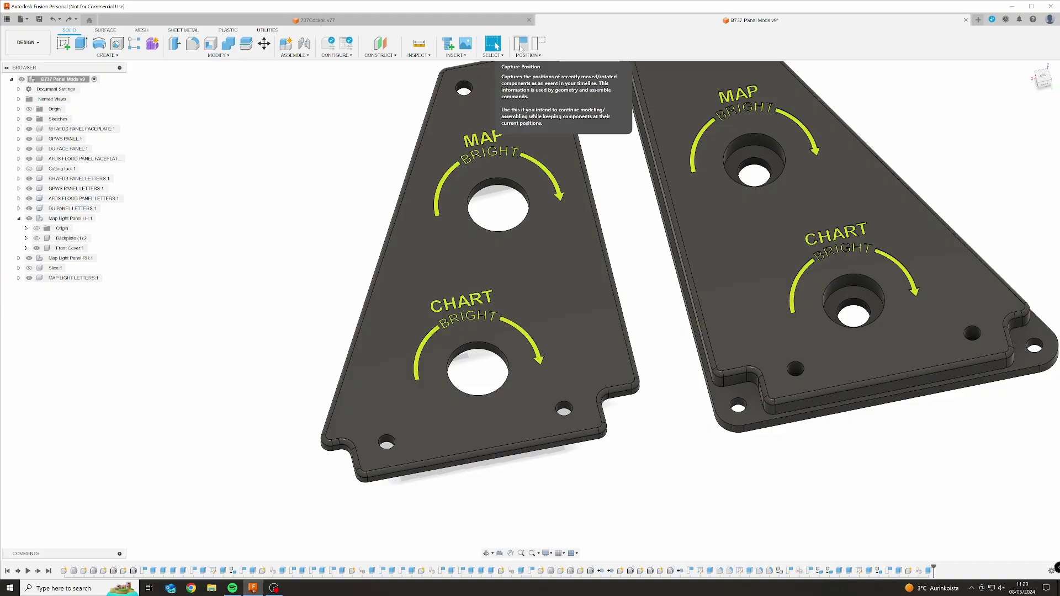
Capture the moved letters' position and save the MAP LIGHT LETTERS component as a mesh
left_click(522, 45)
middle_click_drag(389, 212, 263, 231)
right_click(68, 277)
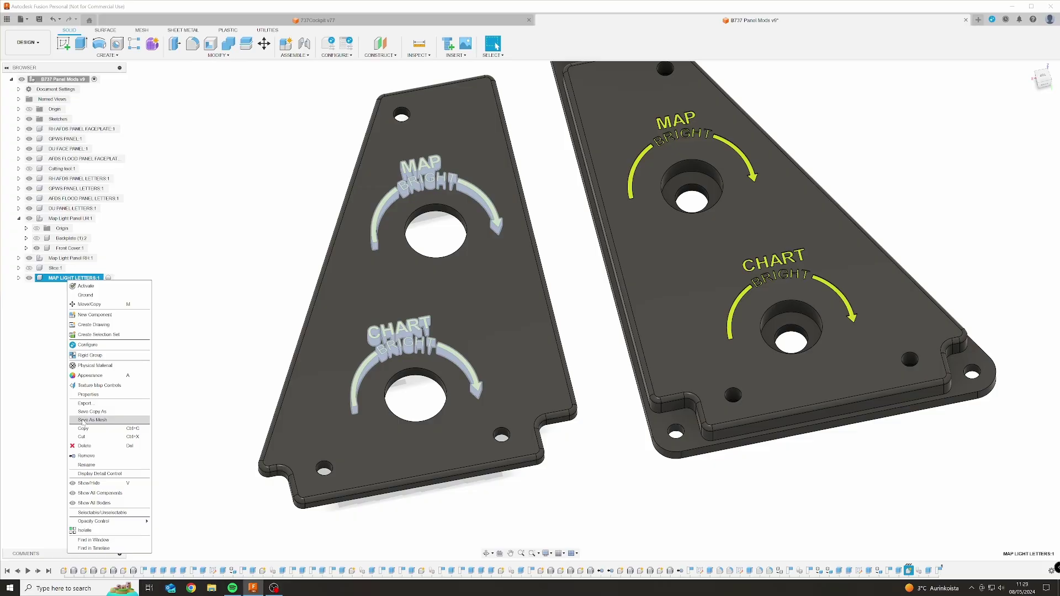
left_click(90, 421)
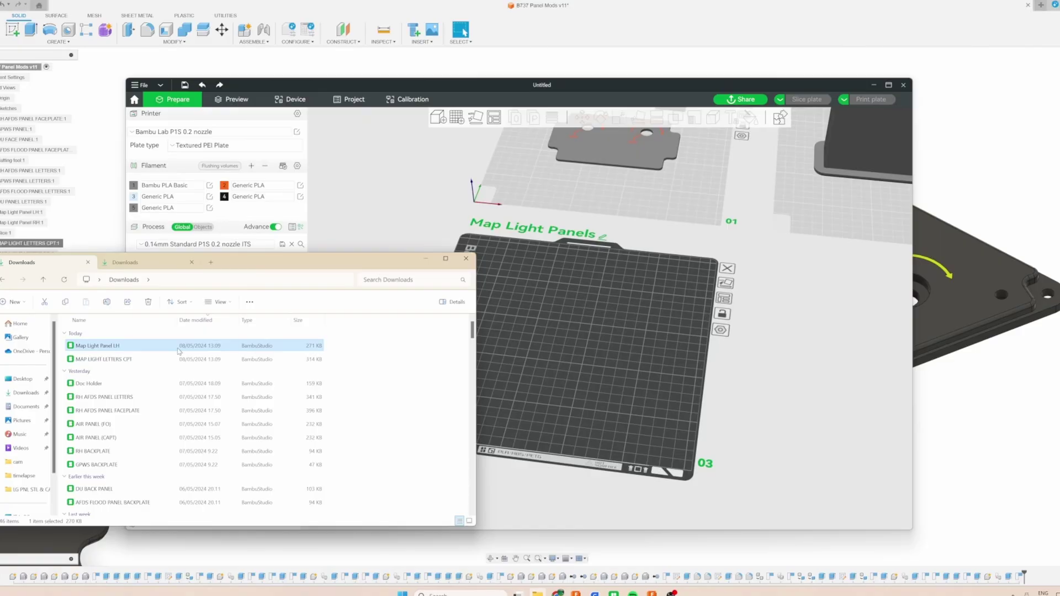
In Bambu Studio, import the Map Light Panel LH and MAP LIGHT LETTERS CPT files from Downloads onto the Map Light Panels plate
left_click_drag(187, 346, 537, 334)
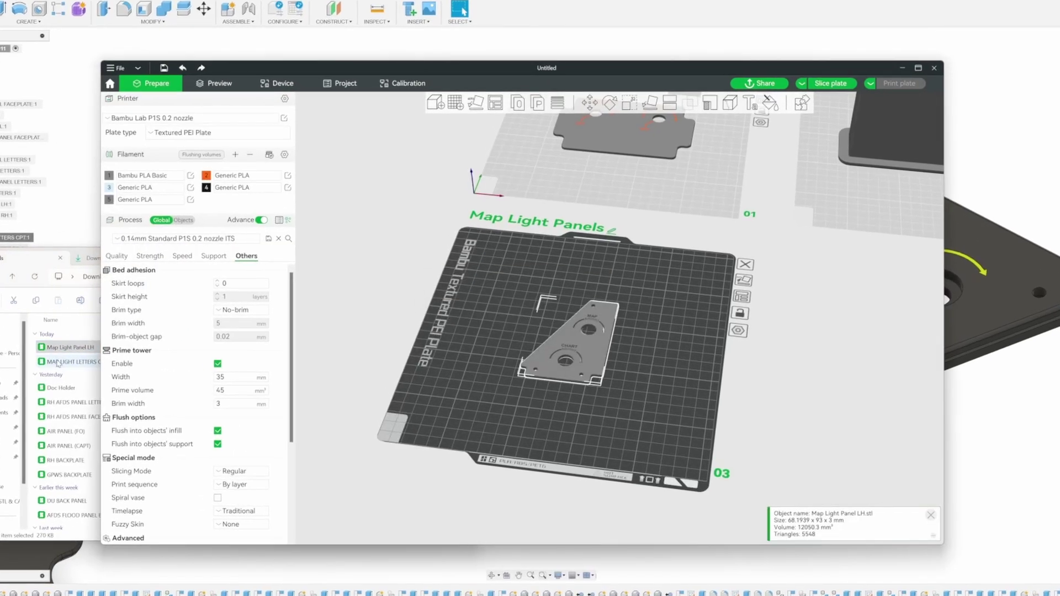
left_click(80, 361)
left_click_drag(52, 365, 553, 337)
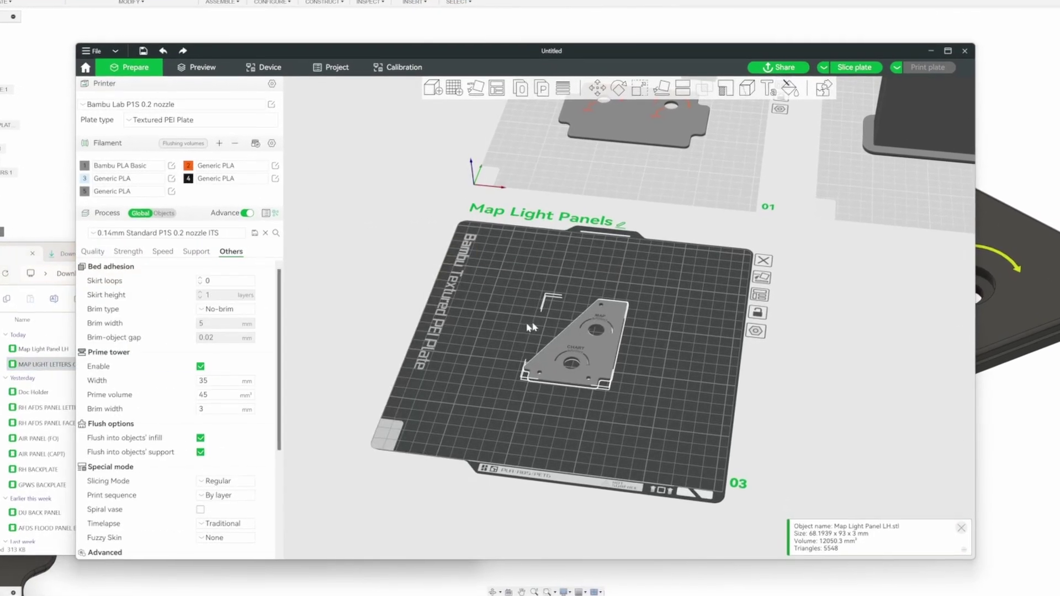
Rotate the MAP LIGHT LETTERS CPT model 180° about the Z axis
scroll(679, 327, "up", 8)
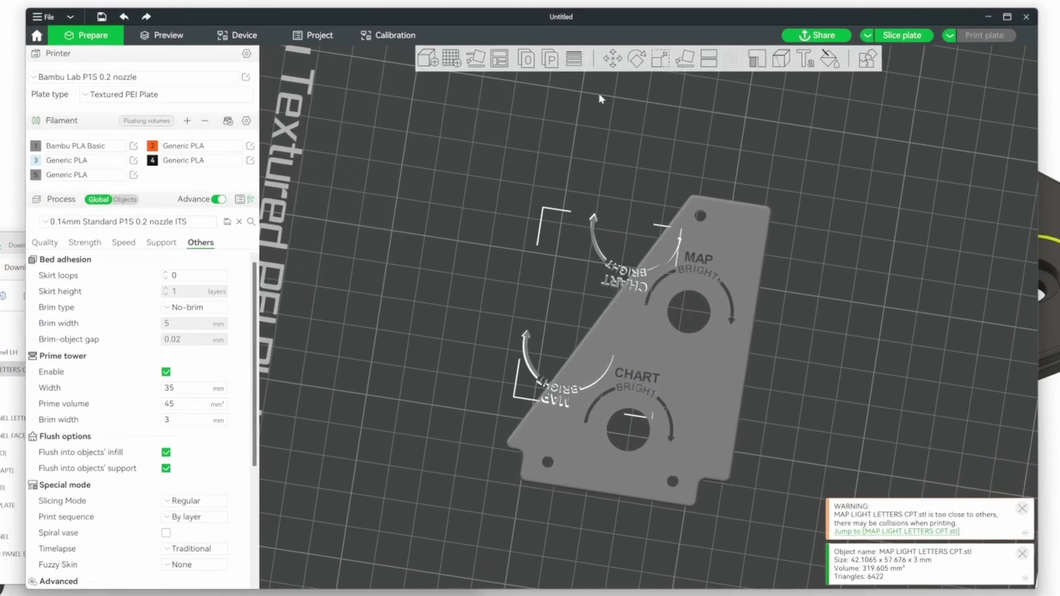
left_click(634, 66)
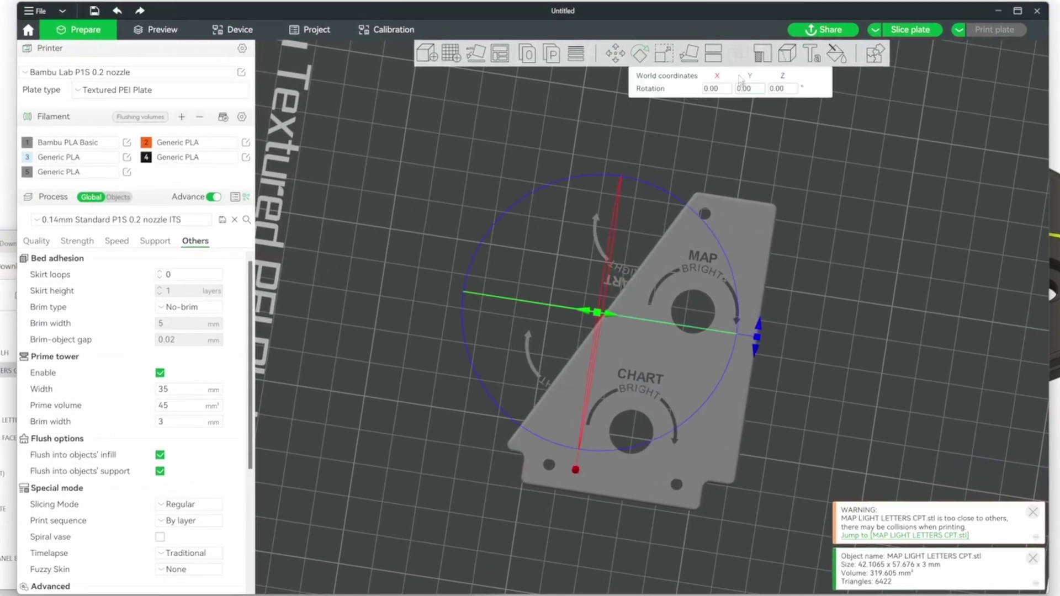
left_click(778, 89)
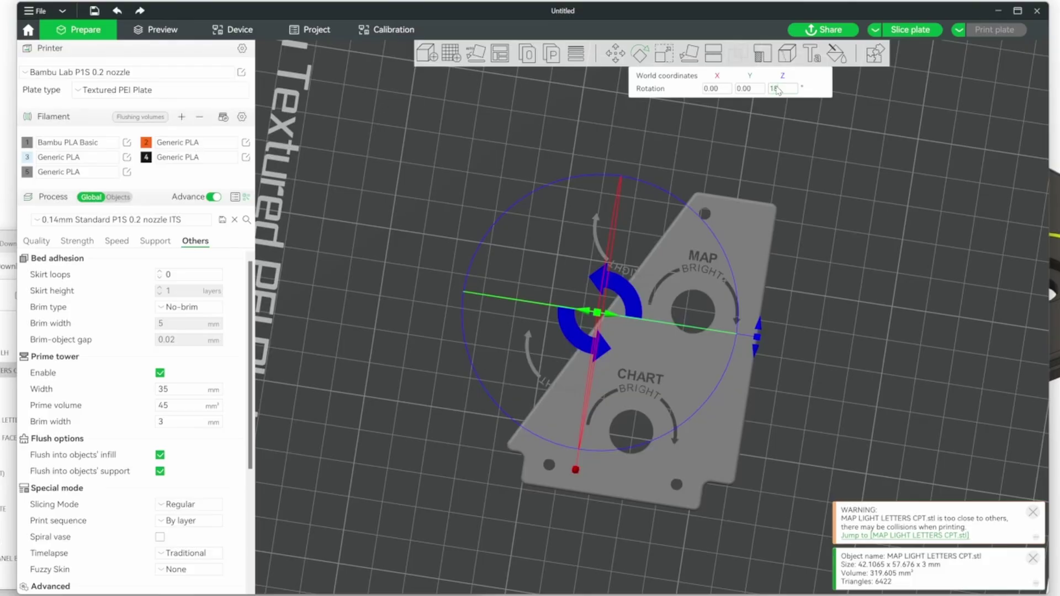
type("180")
key("Return")
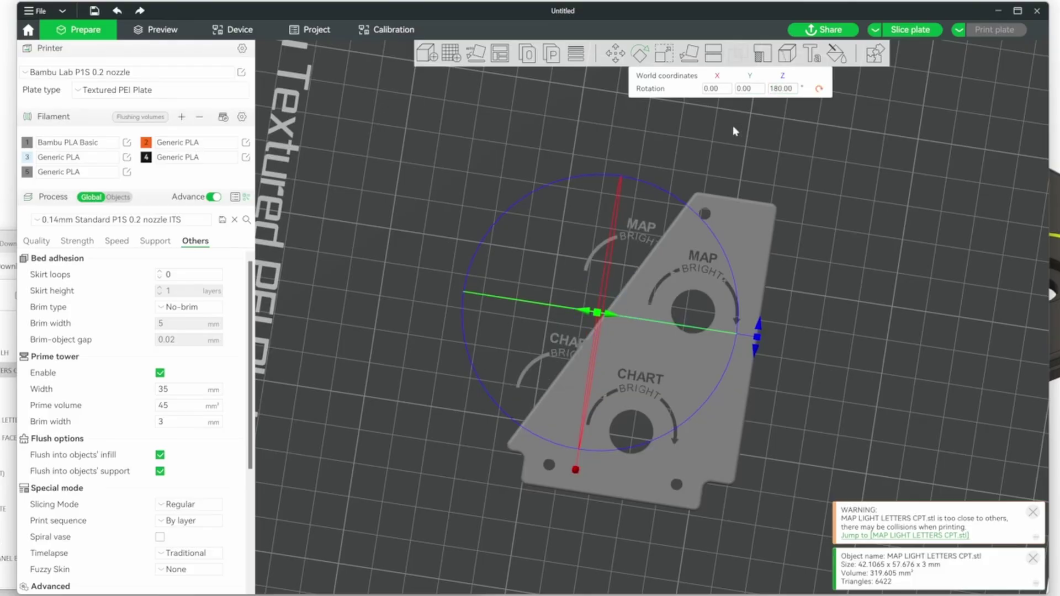
Move the letters over the panel's cutouts to about X 134.92 and Y -178.72 mm
scroll(736, 185, "up", 1)
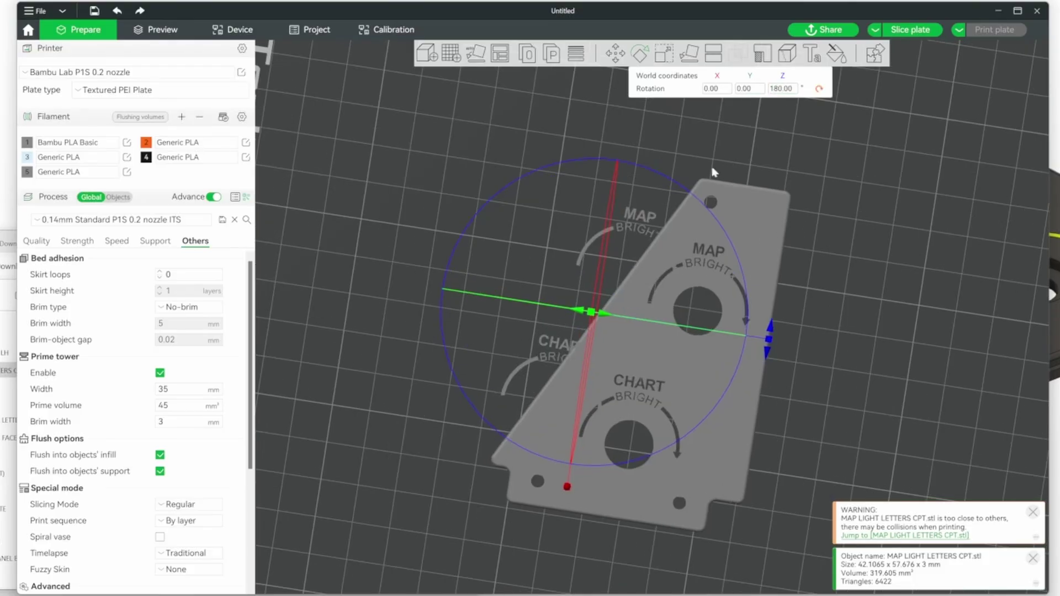
left_click(617, 53)
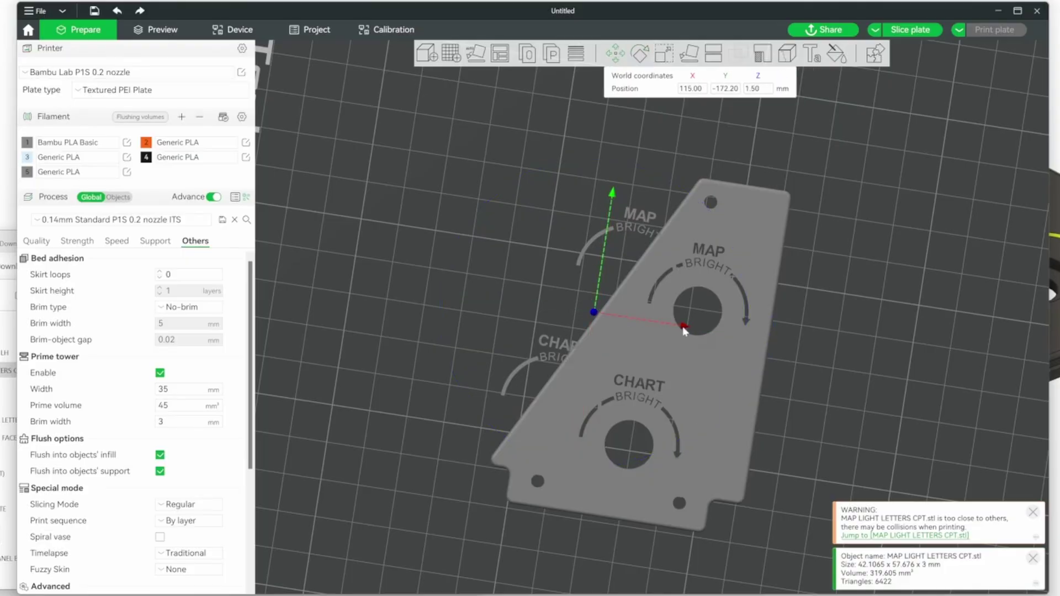
left_click_drag(684, 329, 760, 338)
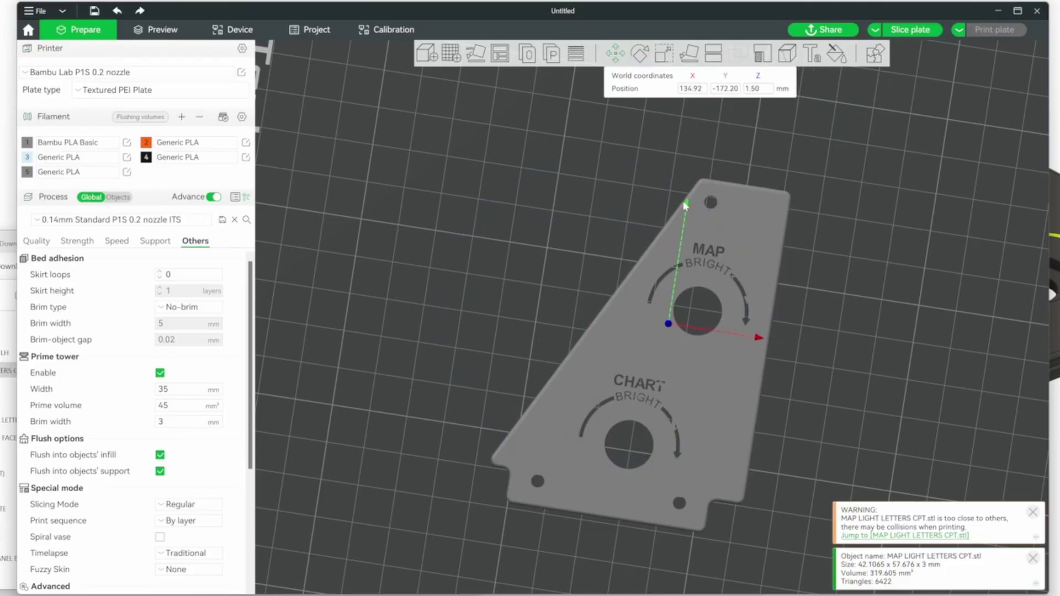
left_click_drag(684, 203, 689, 238)
scroll(704, 296, "up", 4)
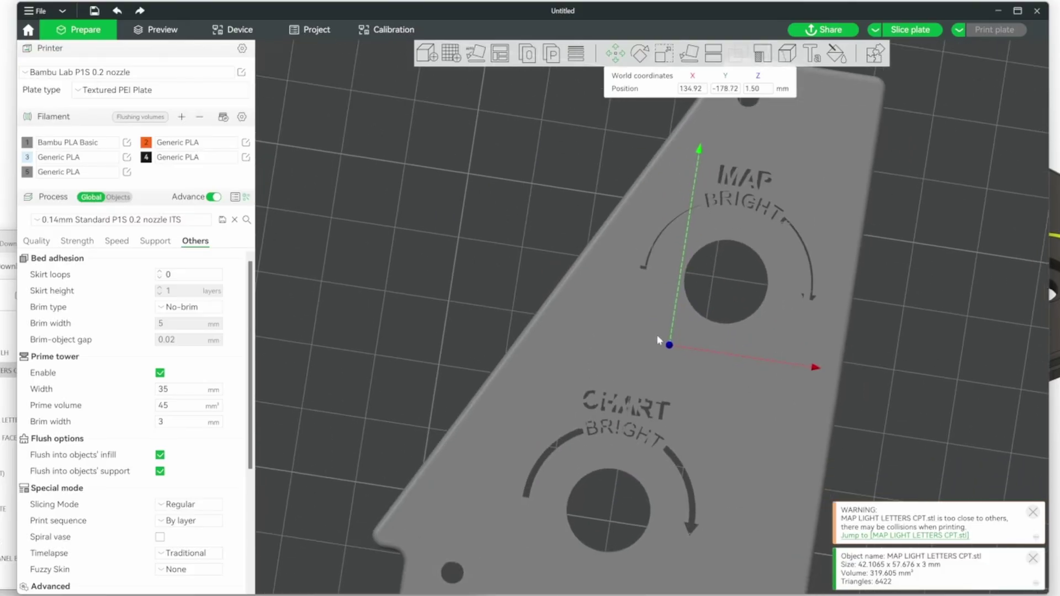
Assign filament 3 to MAP LIGHT LETTERS CPT in the object list and clear the selection
left_click(118, 197)
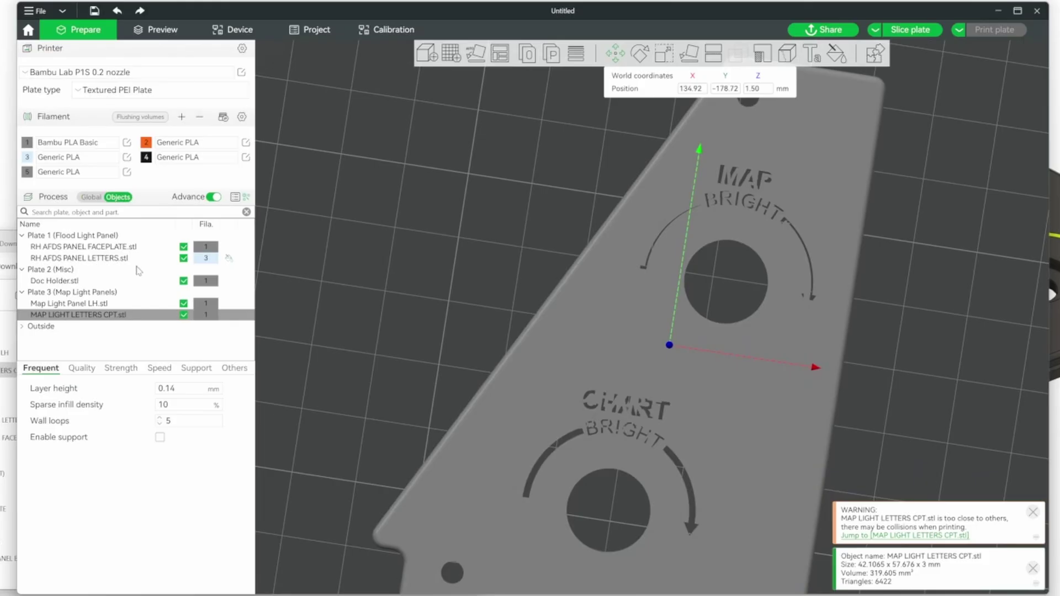
left_click(204, 315)
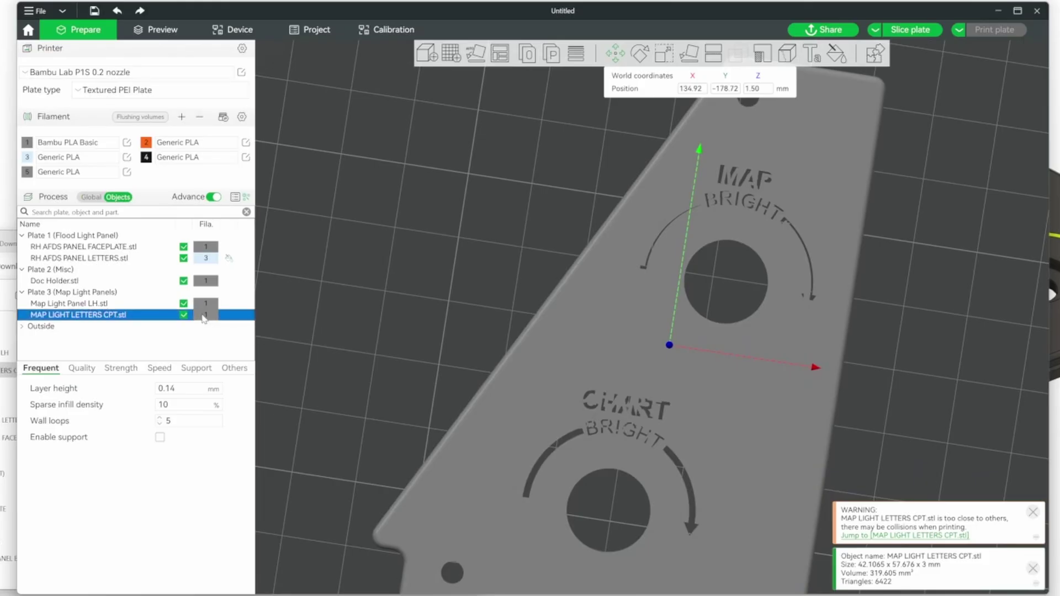
left_click(205, 316)
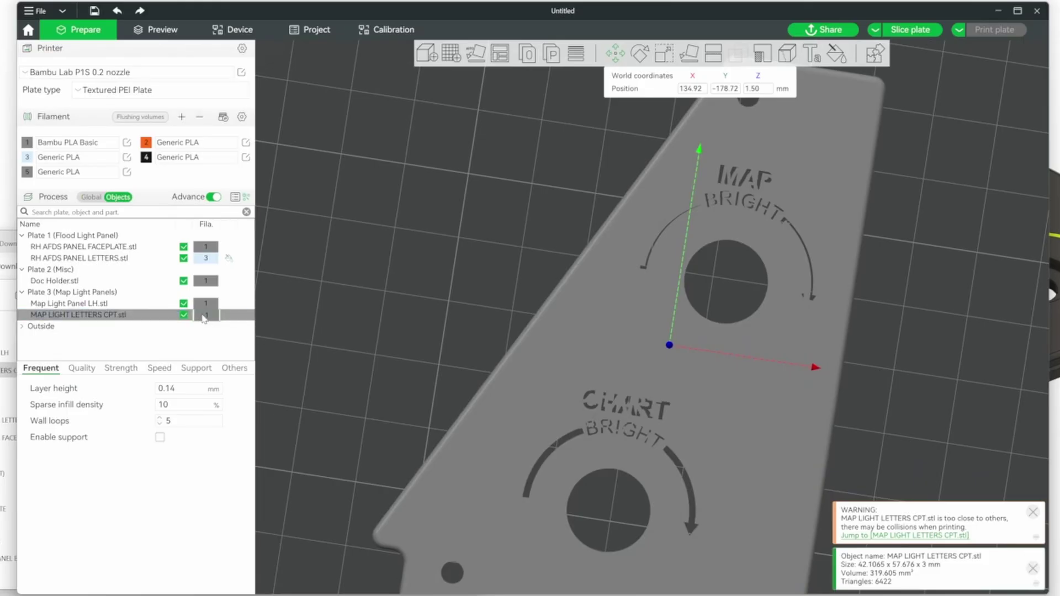
left_click(210, 363)
left_click(352, 278)
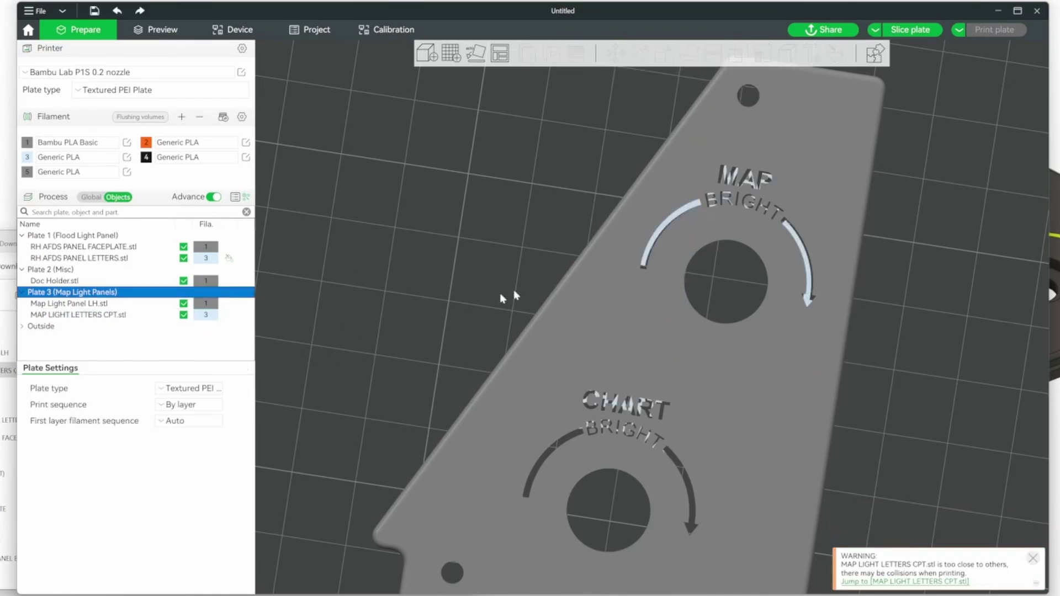
Rotate the MAP LIGHT LETTERS CPT model slightly about the Z axis to match the angle of the panel's cutouts
scroll(651, 317, "up", 2)
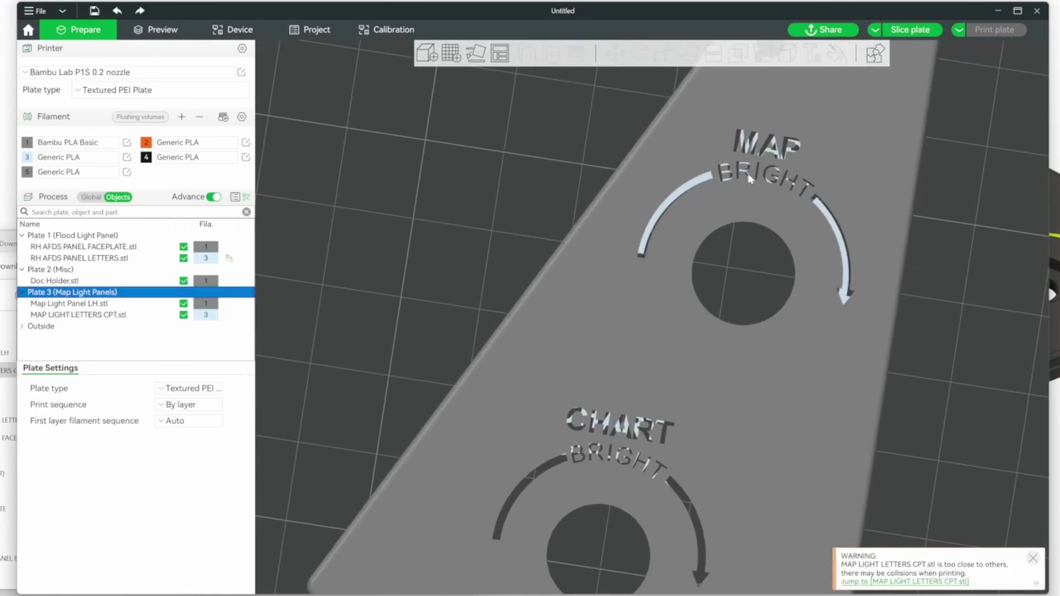
scroll(764, 240, "down", 1)
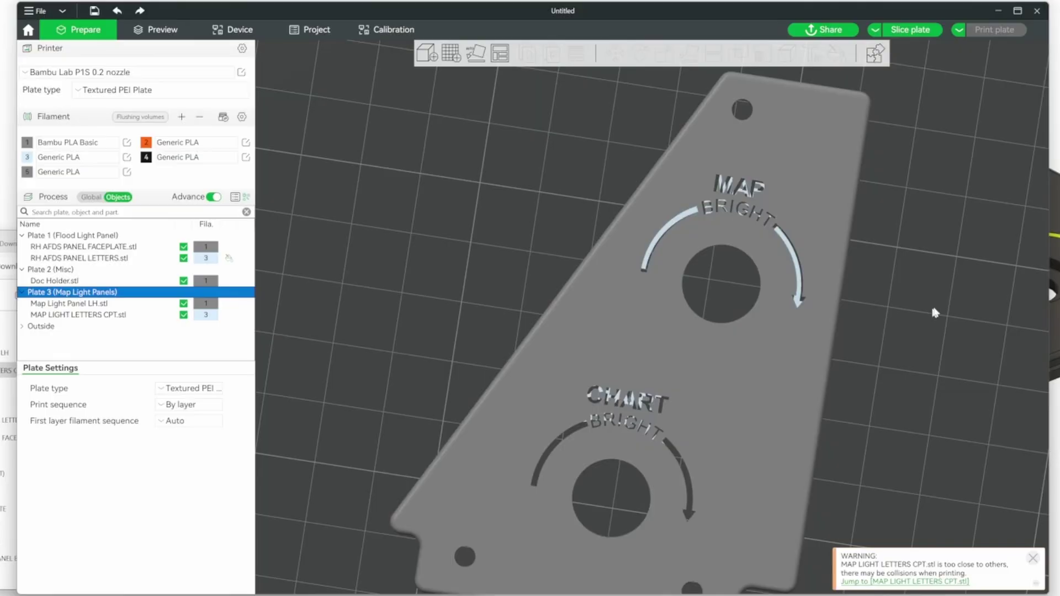
mouse_move(935, 313)
left_mouse_down()
mouse_move(940, 277)
mouse_move(939, 296)
left_mouse_up()
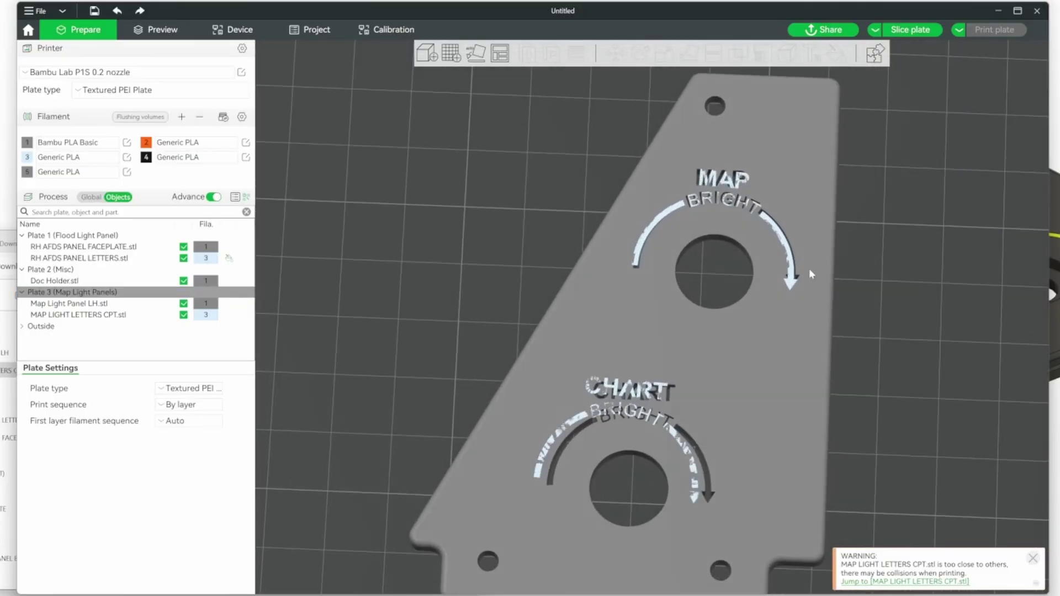
scroll(809, 274, "up", 1)
left_click(641, 303)
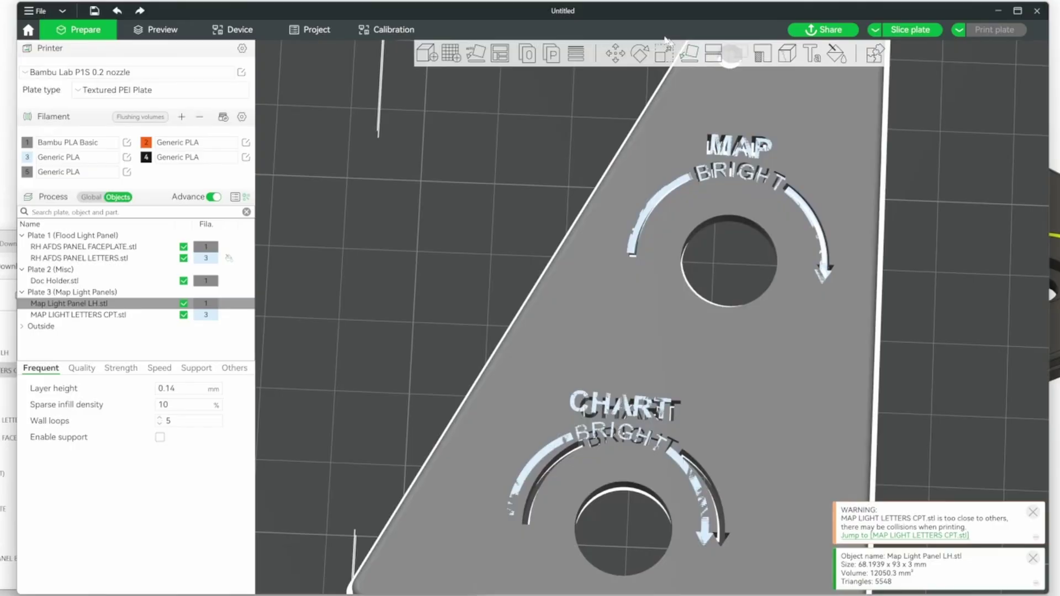
left_click(641, 54)
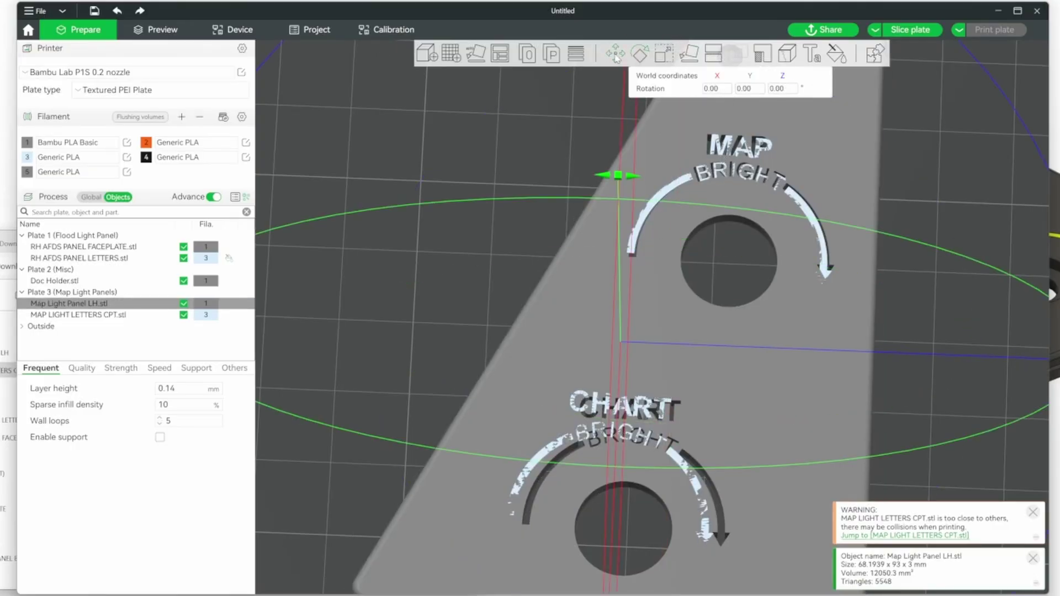
left_click(616, 55)
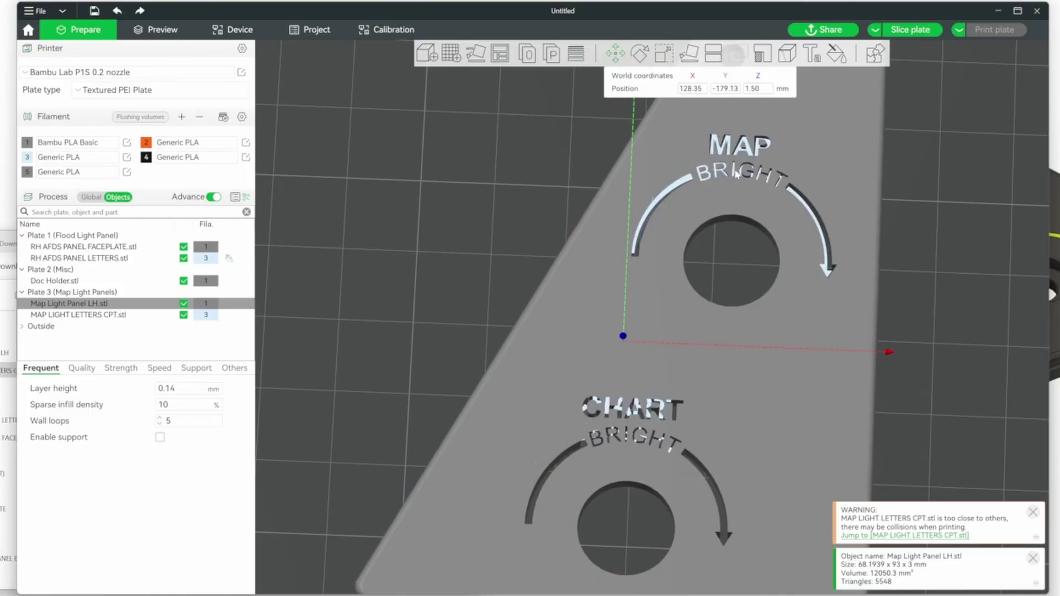
left_click(690, 182)
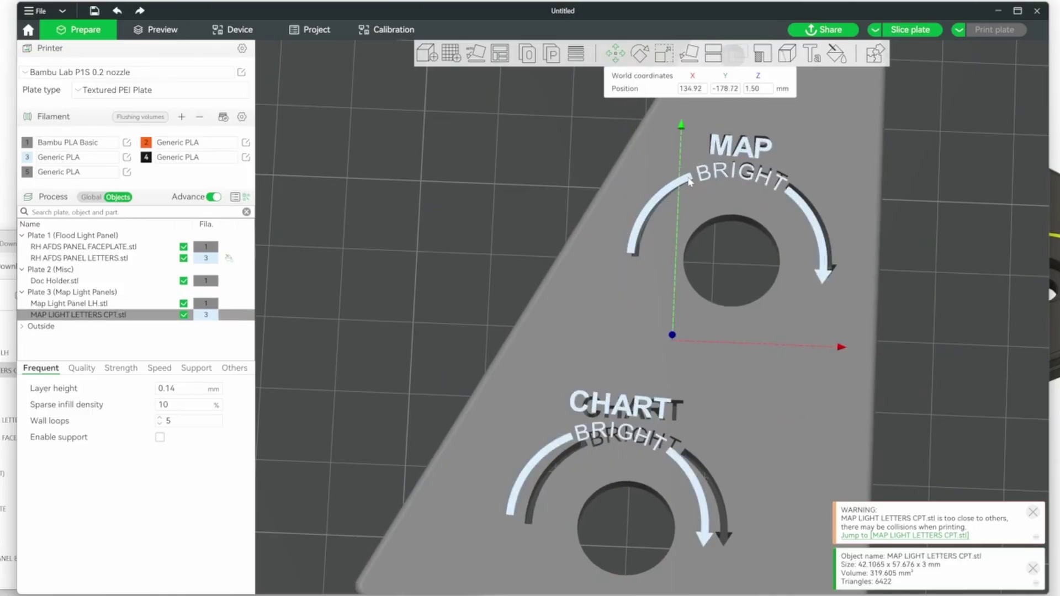
left_click(642, 55)
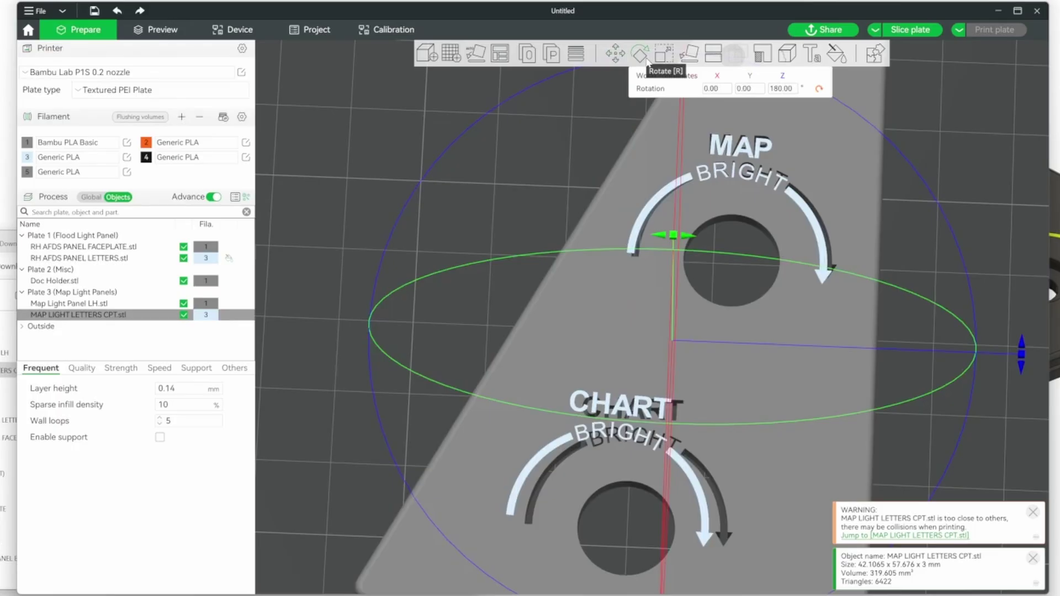
mouse_move(1022, 355)
left_mouse_down()
mouse_move(1024, 369)
mouse_move(1037, 340)
left_mouse_up()
Move Map Light Panel LH to about X 127.13 and Y -178.81 mm so its cutouts line up with the letters
left_click(614, 55)
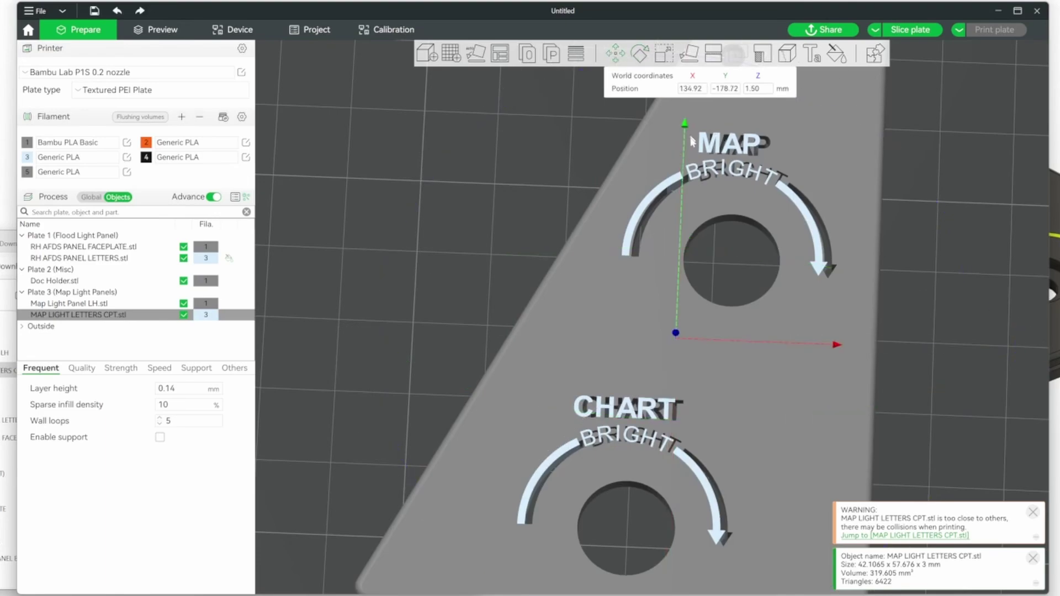
left_click(846, 347)
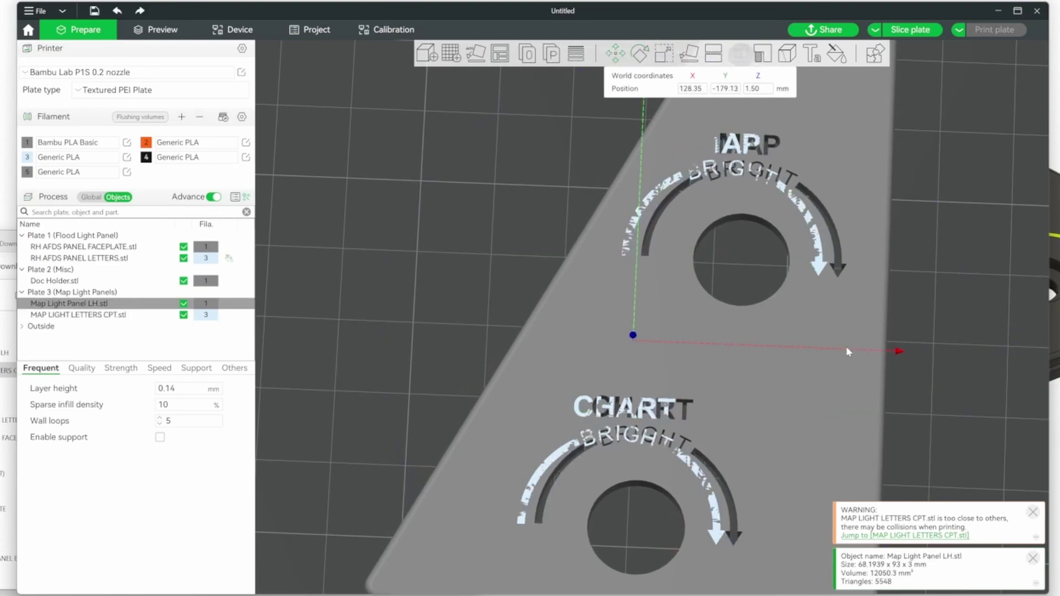
left_click_drag(846, 347, 827, 345)
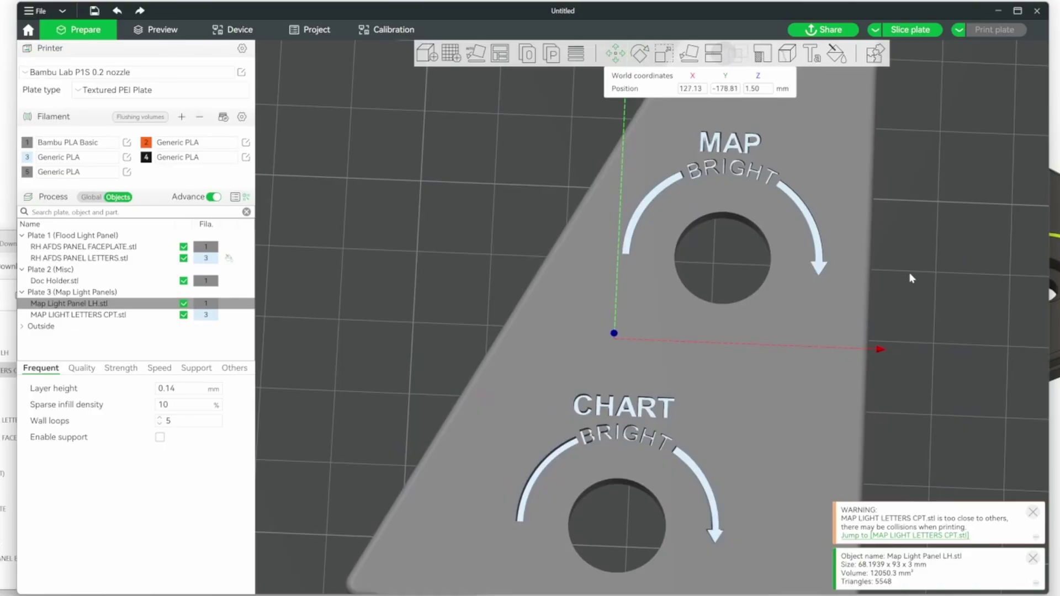
left_click_drag(910, 274, 910, 283)
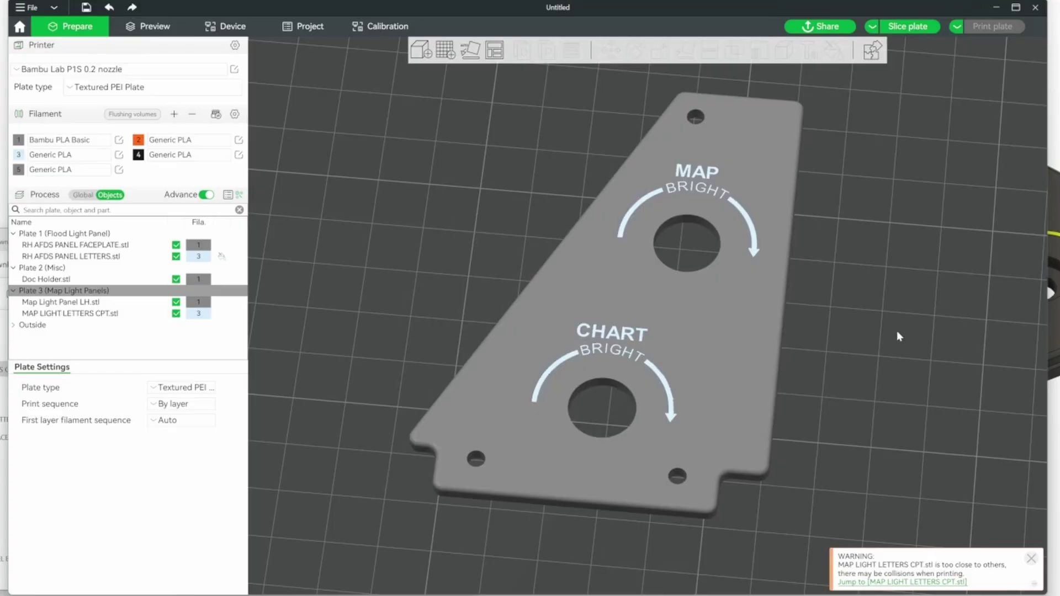
scroll(897, 330, "down", 10)
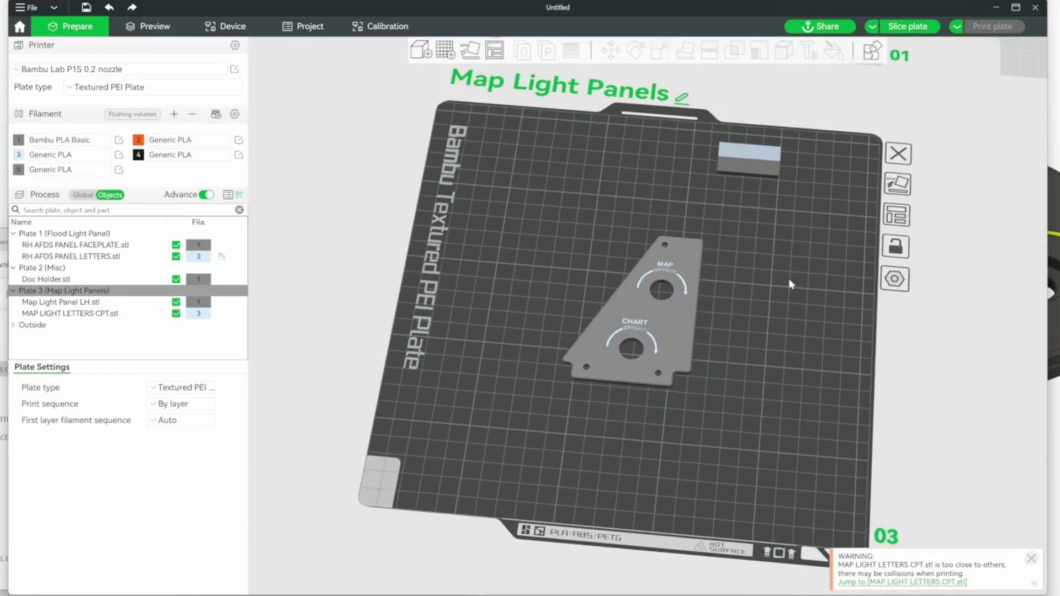
scroll(788, 279, "up", 8)
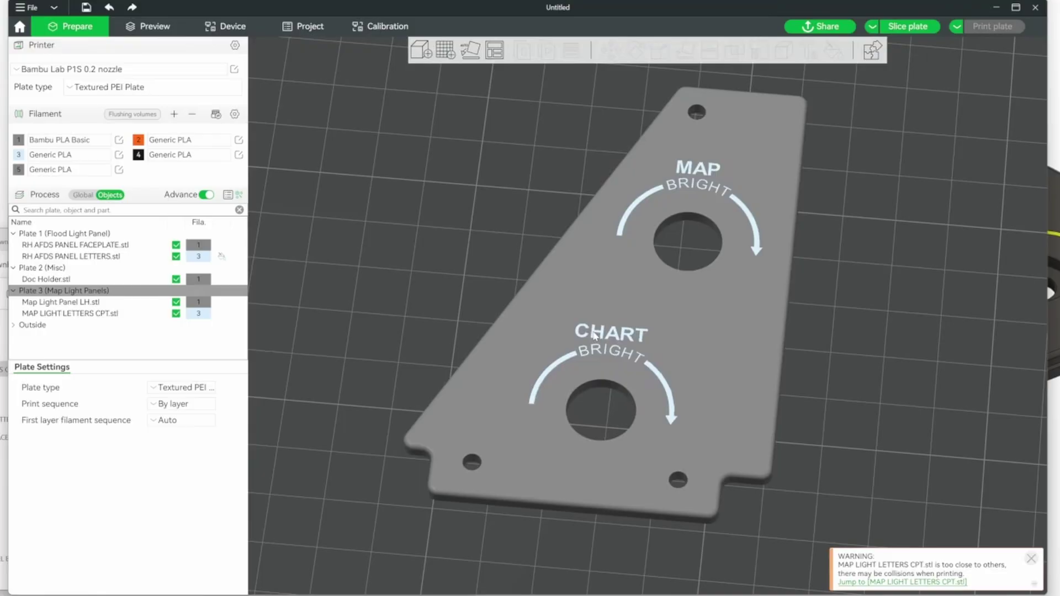
Paint the top 0.14 mm of MAP LIGHT LETTERS CPT with filament 2 using the Height Range tool, and leave color painting
left_click(593, 335)
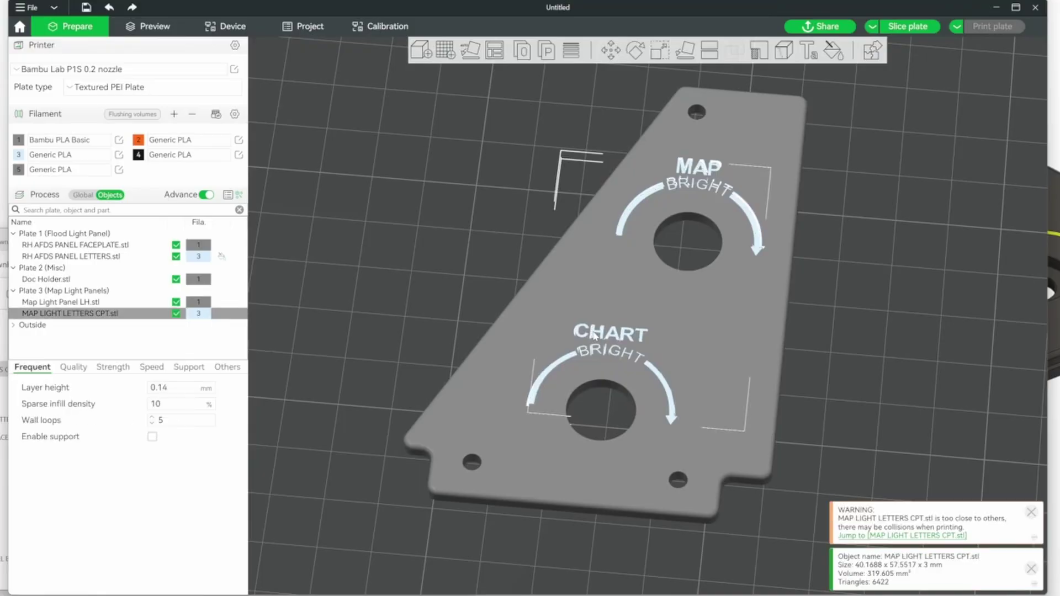
left_click(834, 51)
left_click_drag(666, 203, 668, 298)
scroll(662, 301, "up", 3)
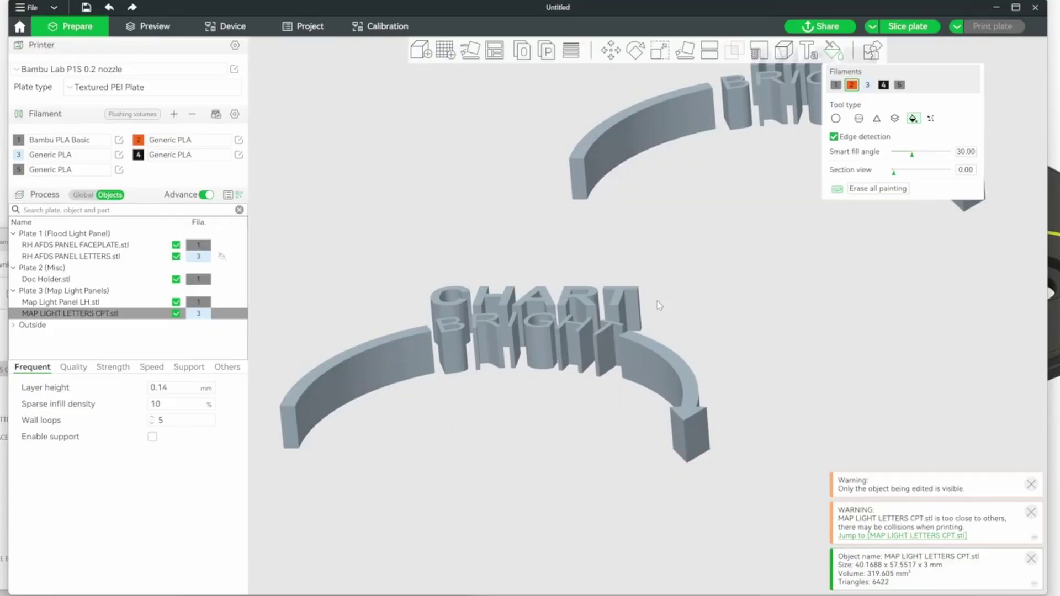
left_click(895, 119)
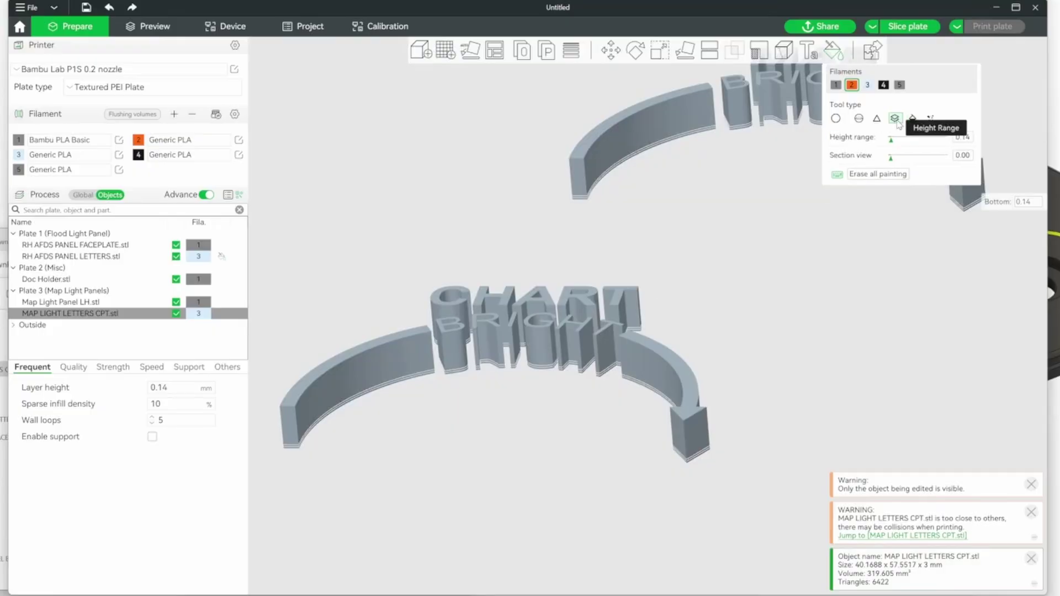
scroll(715, 290, "up", 5)
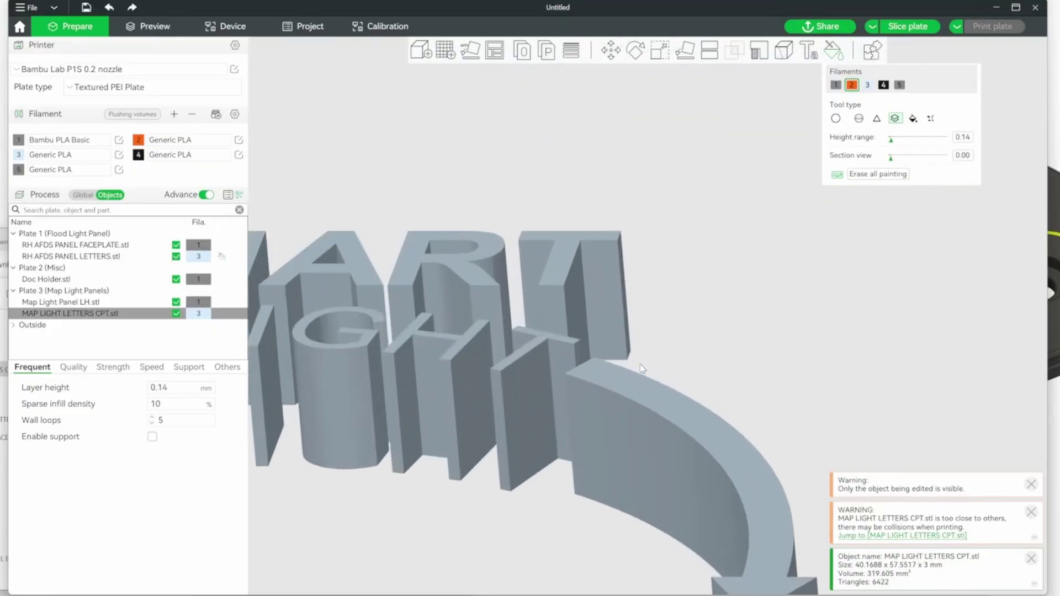
left_click_drag(713, 286, 719, 282)
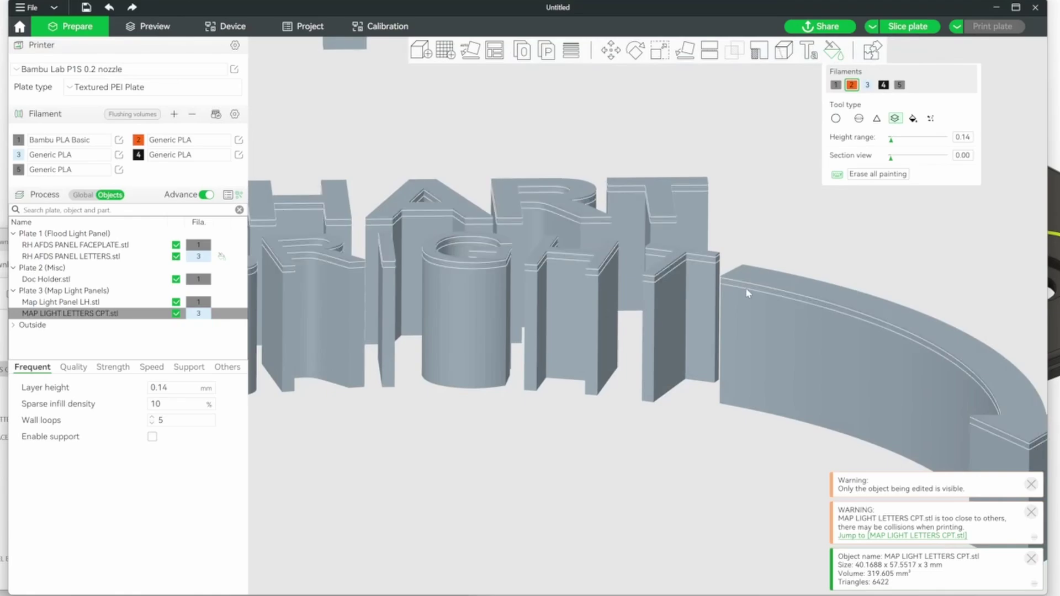
left_click(744, 286)
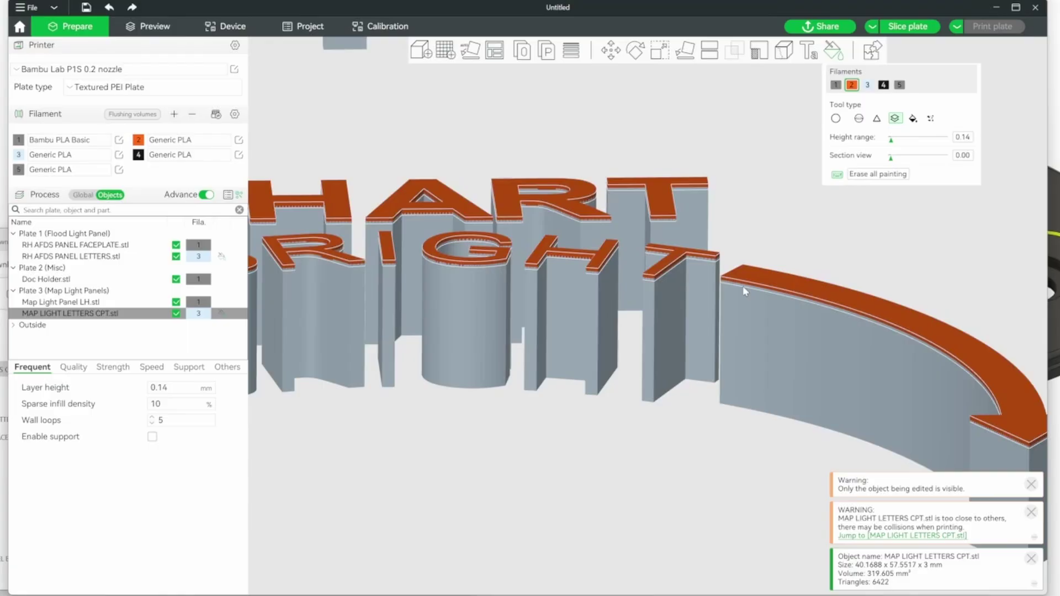
scroll(755, 215, "down", 3)
scroll(765, 211, "down", 8)
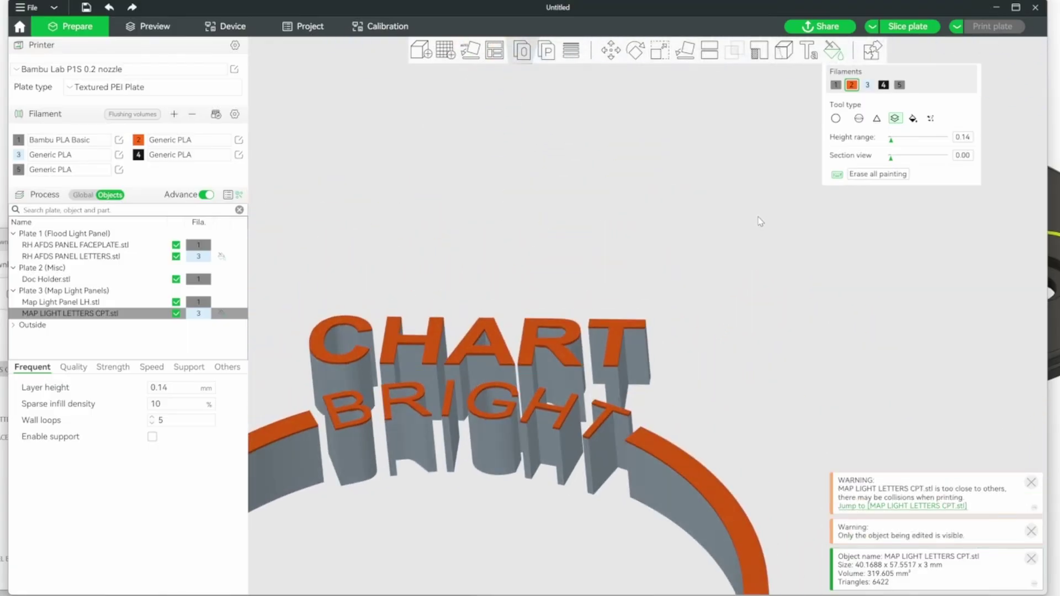
left_click_drag(741, 258, 749, 275)
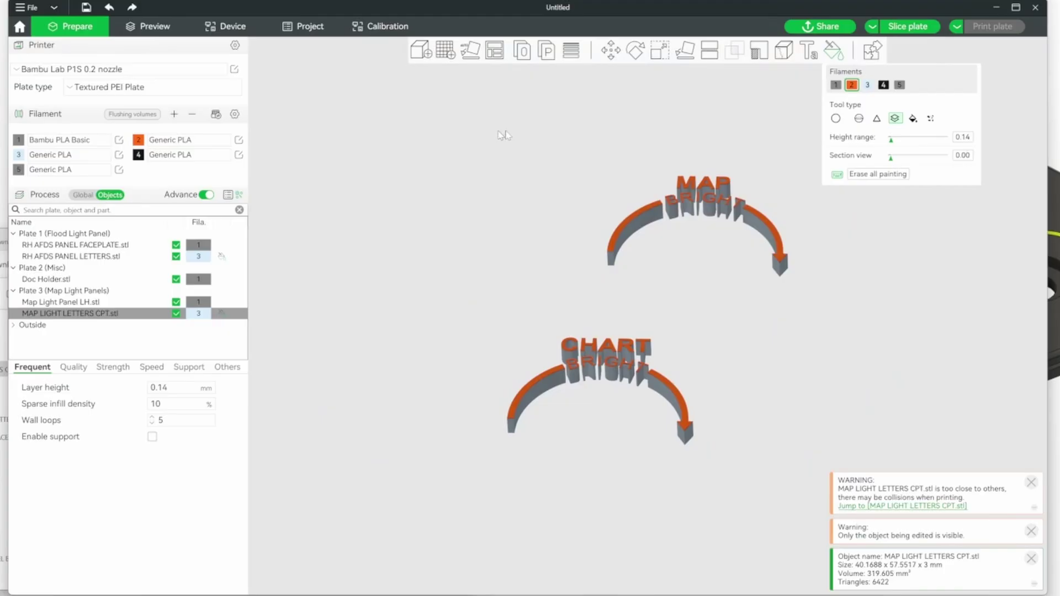
left_click(456, 180)
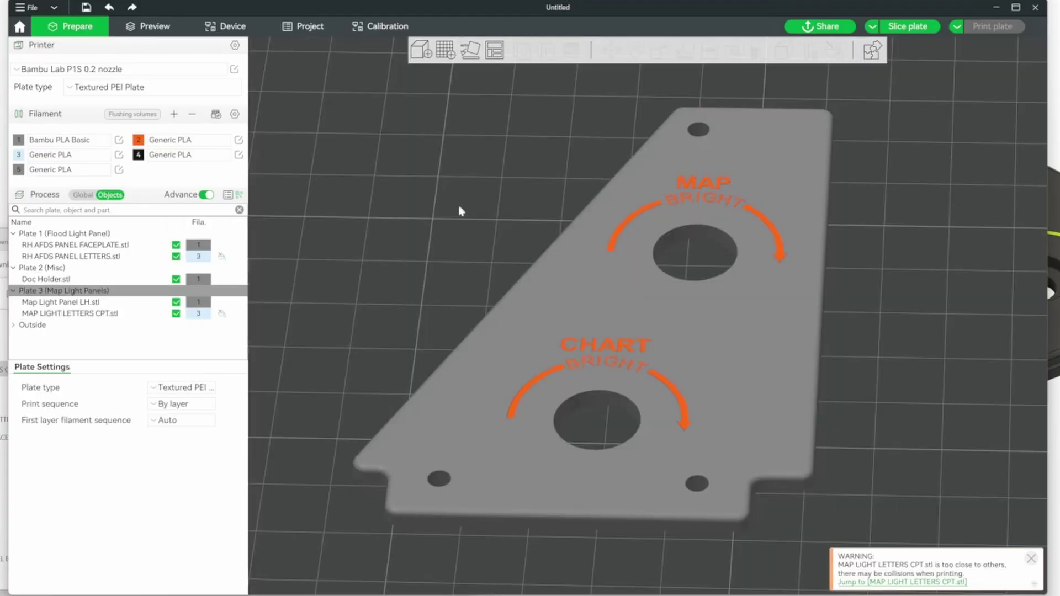
Slice plate 3, Map Light Panels
scroll(458, 206, "down", 5)
left_click_drag(457, 208, 459, 209)
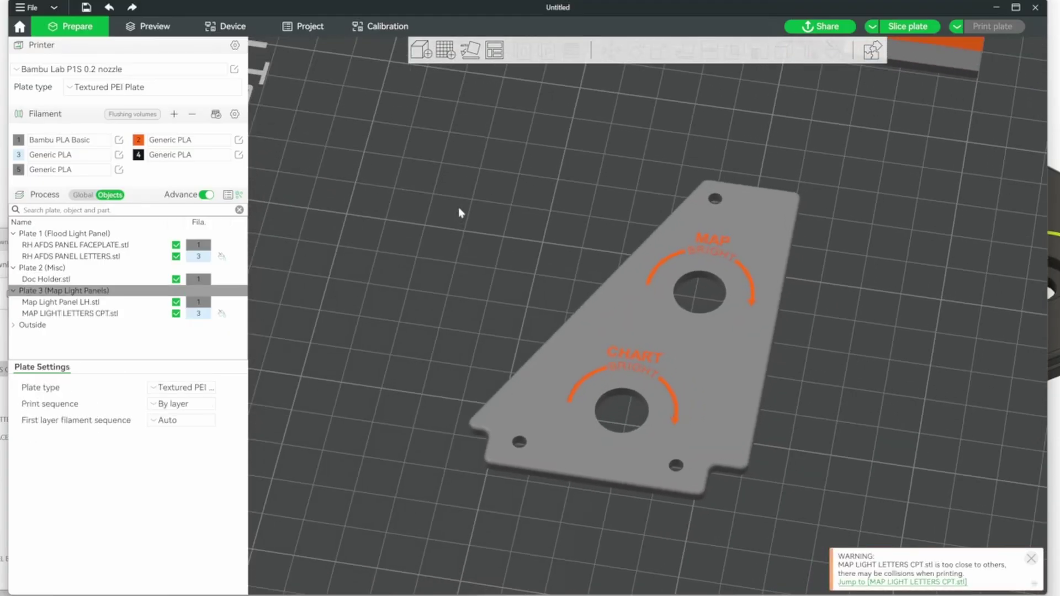
left_click(904, 29)
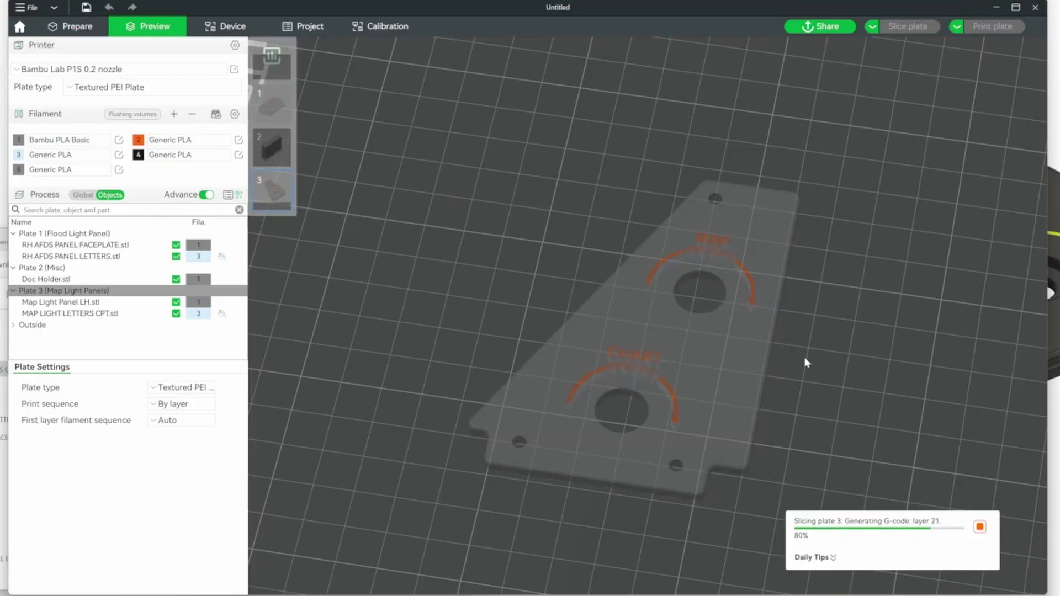
Examine the sliced panel's lettering colours from layer 23 down to layer 1 and back, and the whole plate layout
scroll(804, 434, "up", 5)
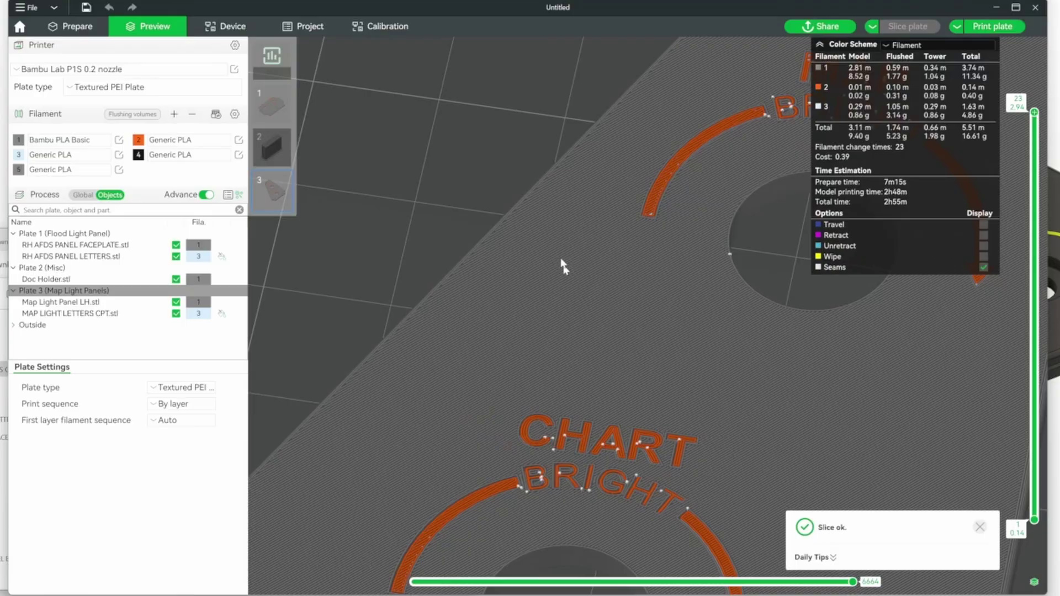
scroll(517, 231, "down", 3)
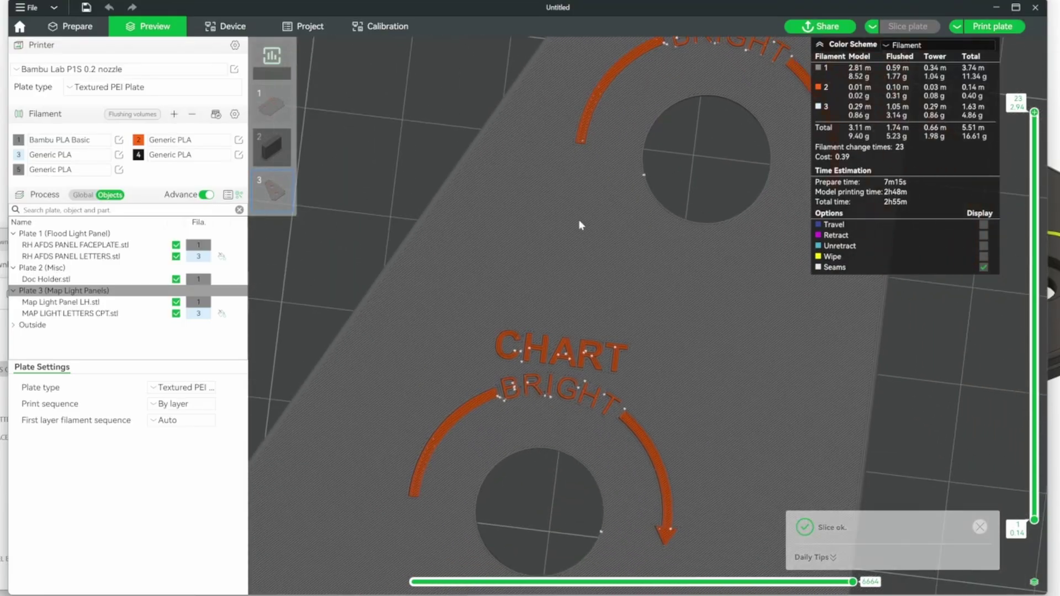
scroll(948, 347, "down", 2)
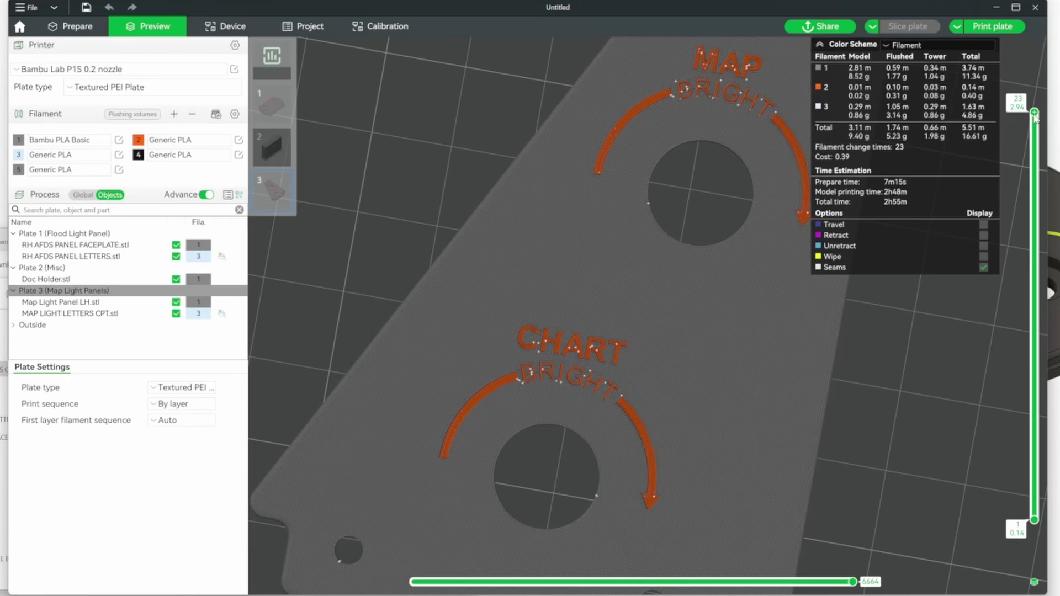
left_click_drag(1036, 118, 1040, 531)
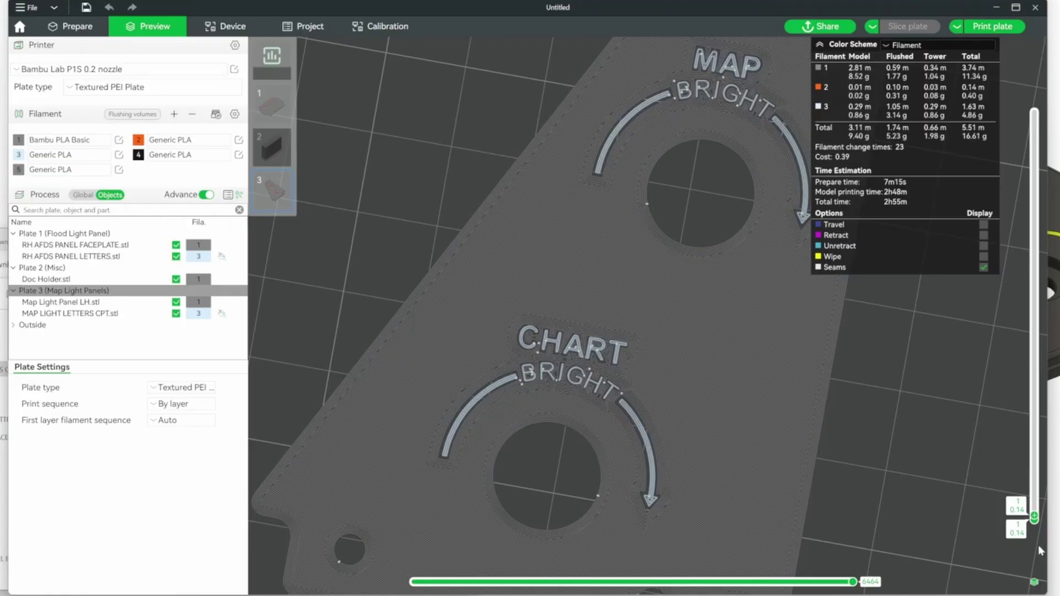
left_click_drag(1041, 551, 1019, 113)
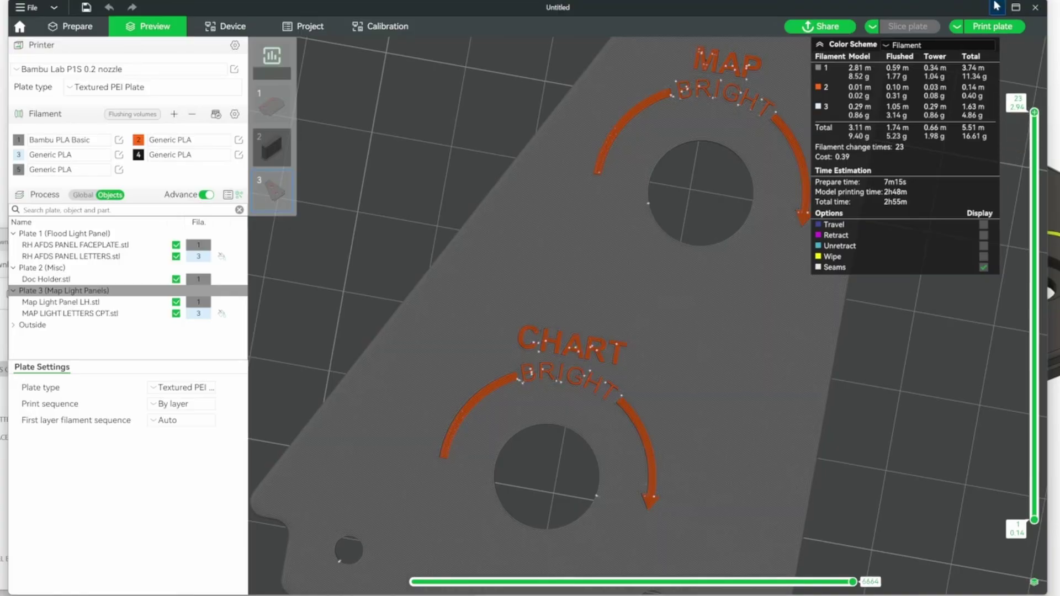
scroll(878, 409, "down", 6)
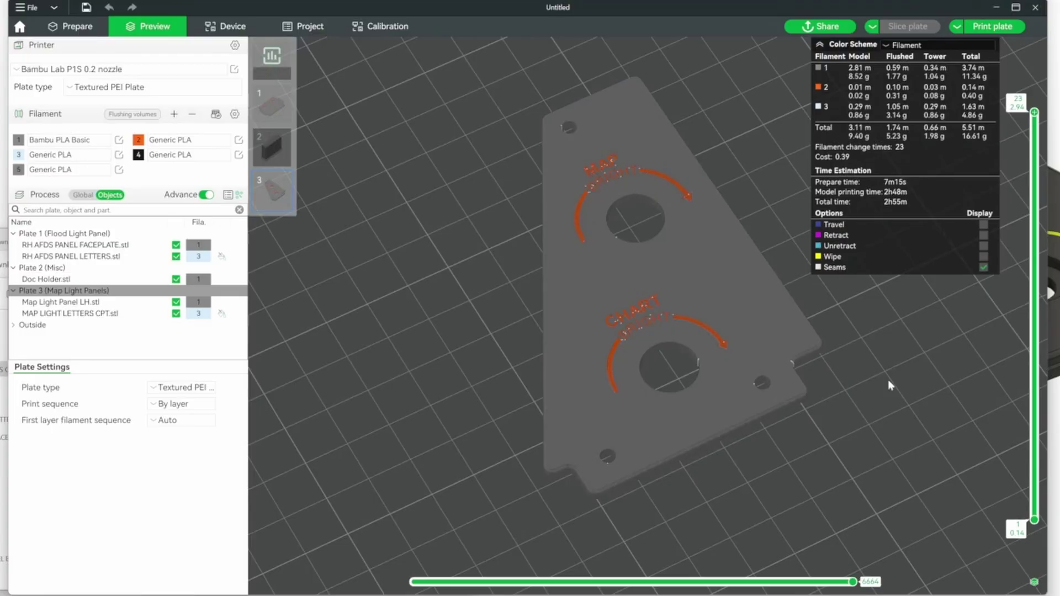
scroll(880, 372, "down", 5)
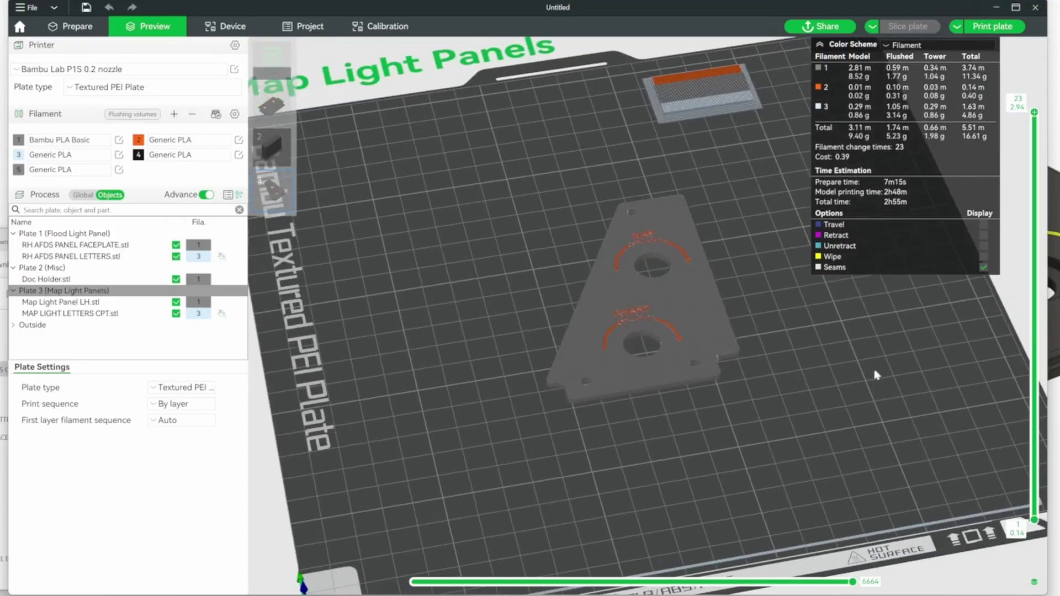
left_click_drag(875, 372, 867, 372)
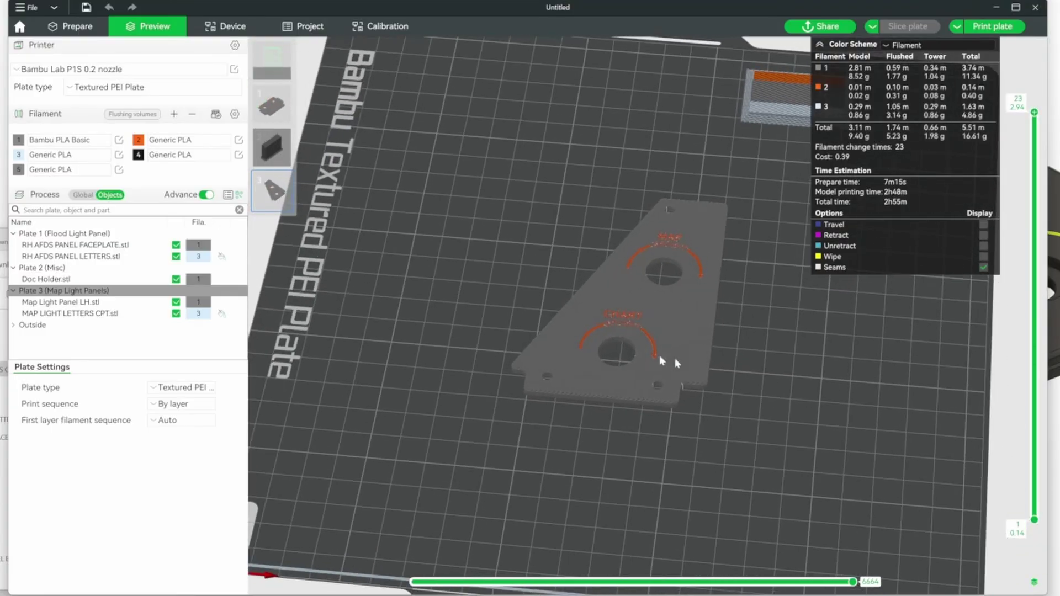
Review the global 0.14mm Standard process settings for quality, strength, speed, support and others, including the prime tower and flush options
left_click(83, 195)
left_click(29, 242)
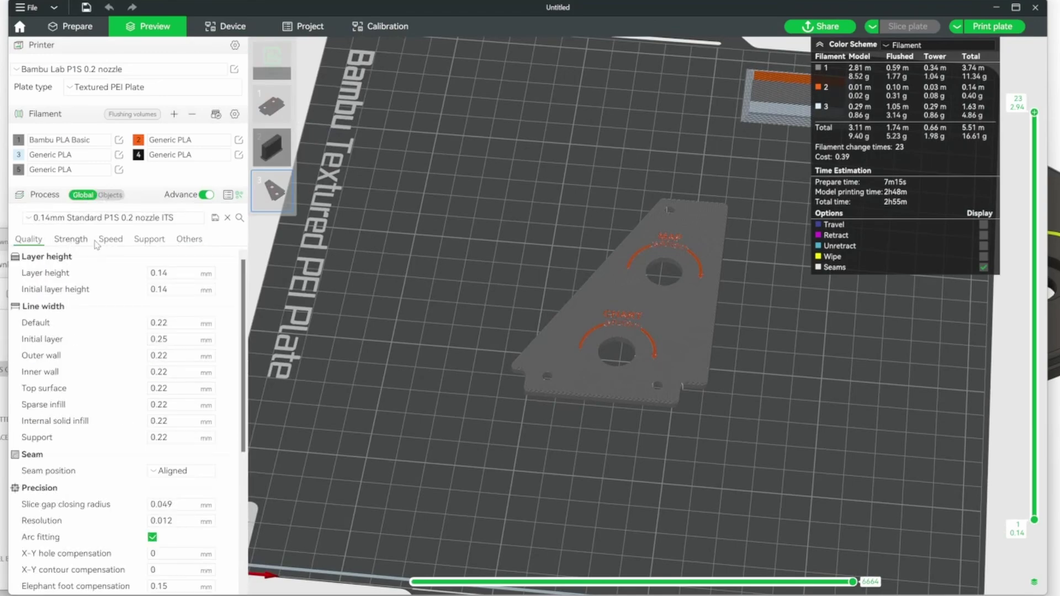
left_click(70, 240)
left_click(113, 242)
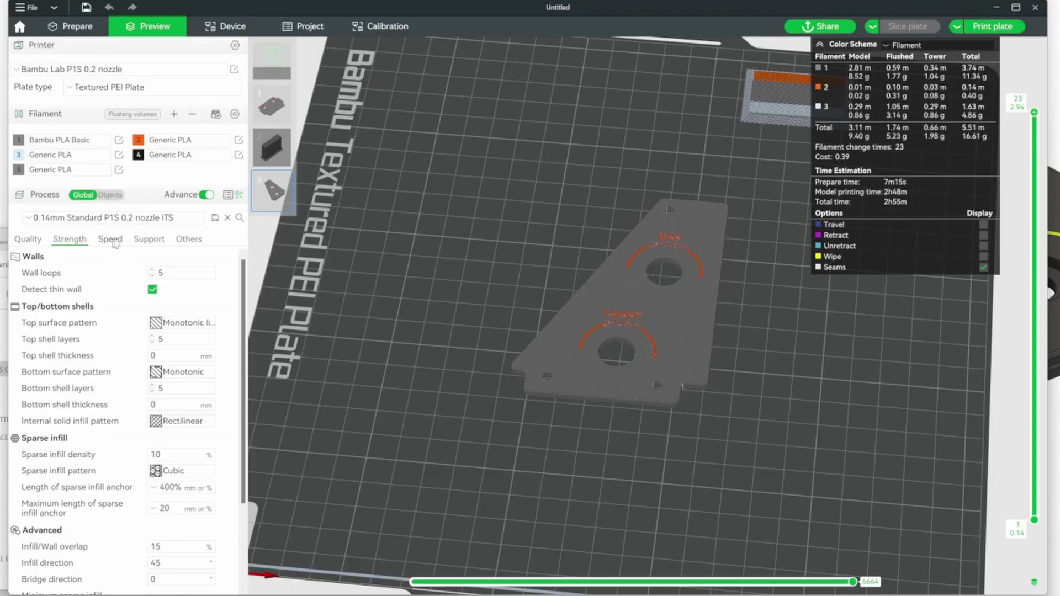
left_click(146, 240)
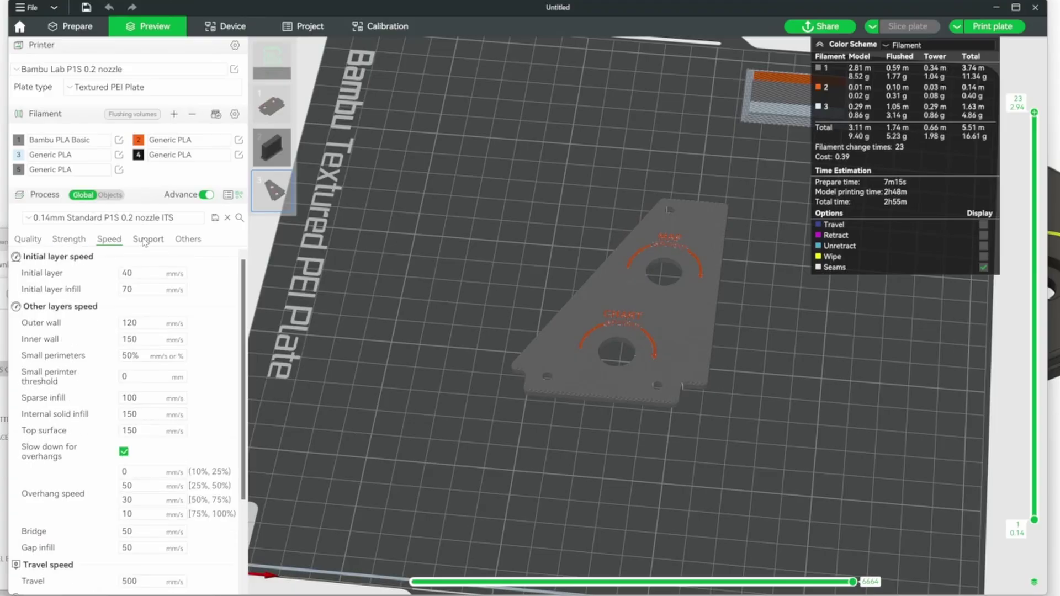
left_click(185, 241)
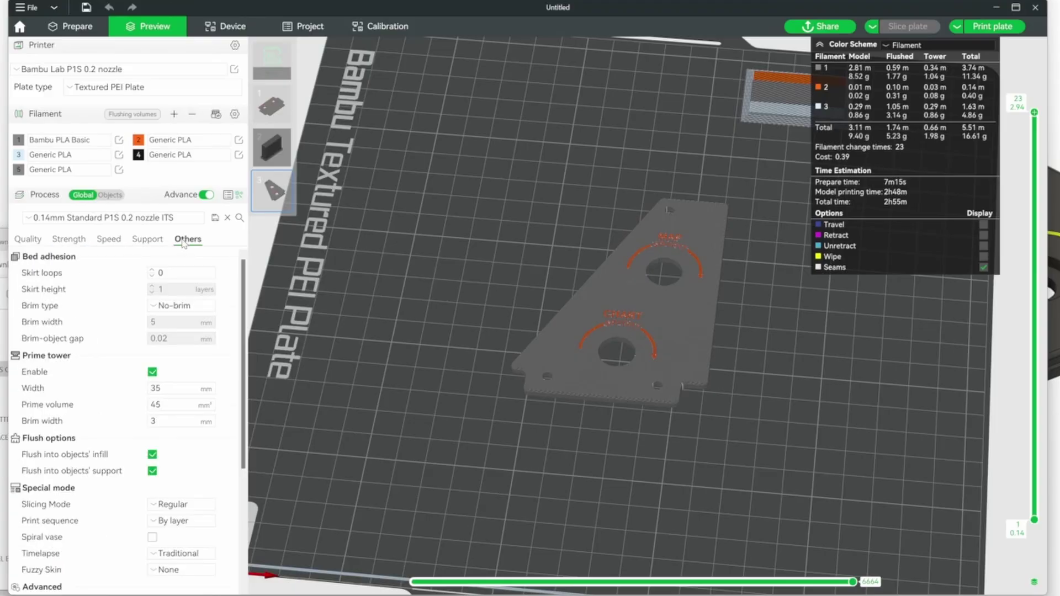
left_click_drag(415, 257, 449, 265)
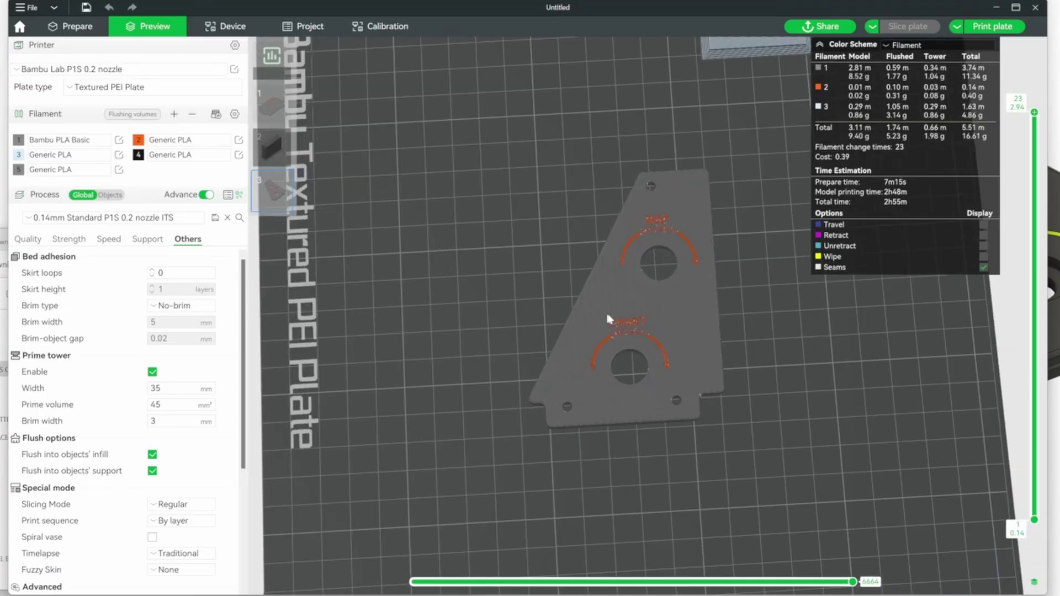
Return to the editable plate view, select all objects and shift them together toward the plate edge with the Bambu lettering
left_click(72, 26)
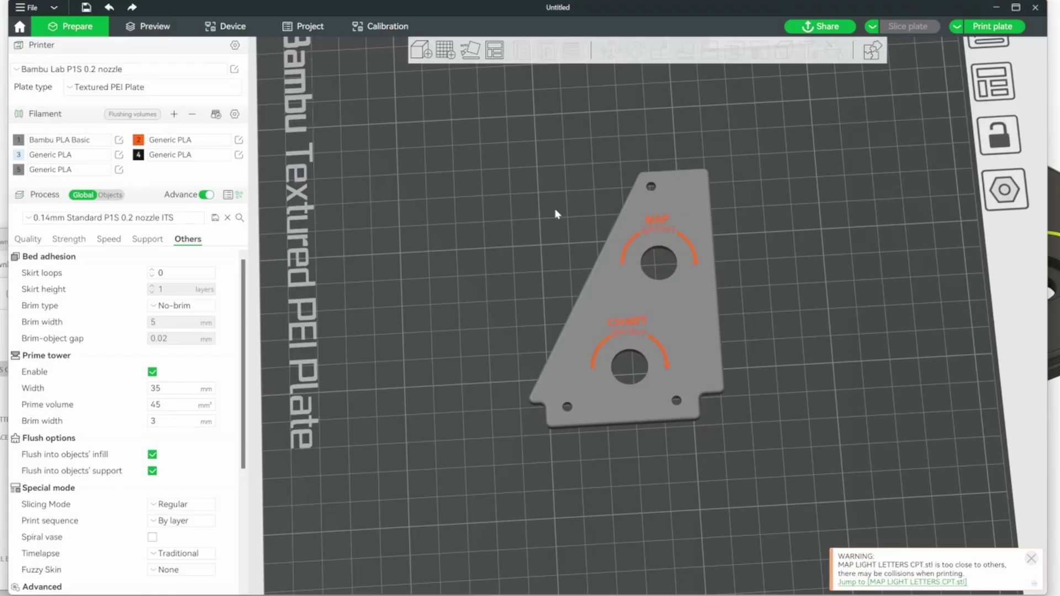
key("ctrl+a")
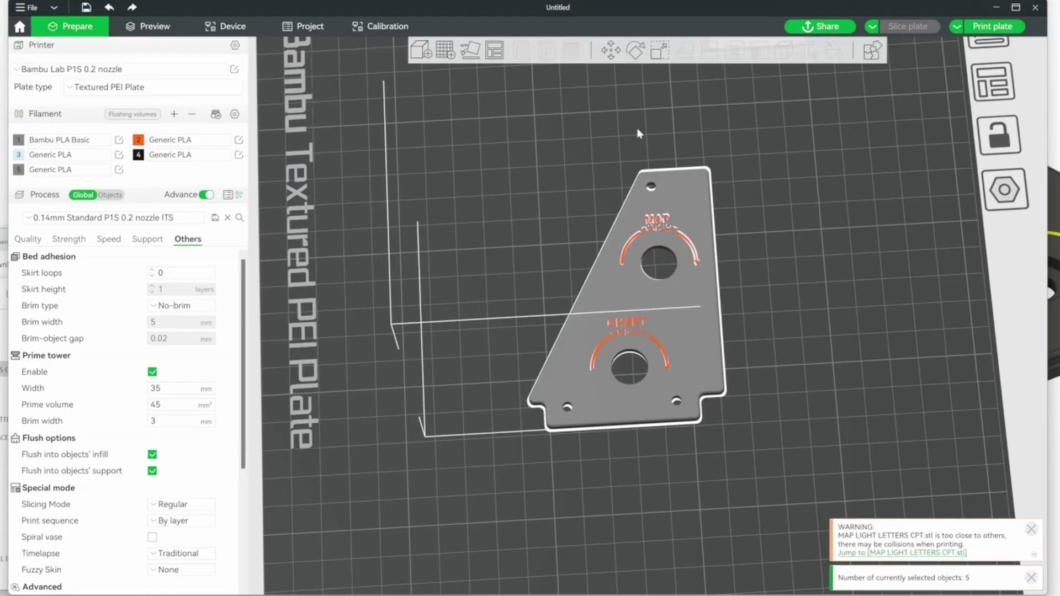
left_click(614, 57)
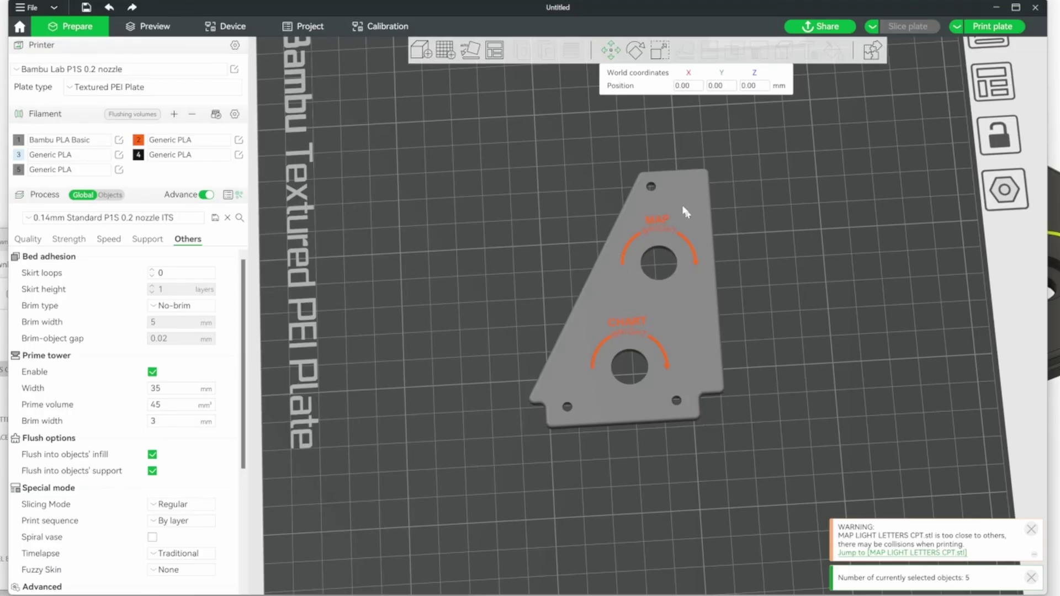
key("Escape")
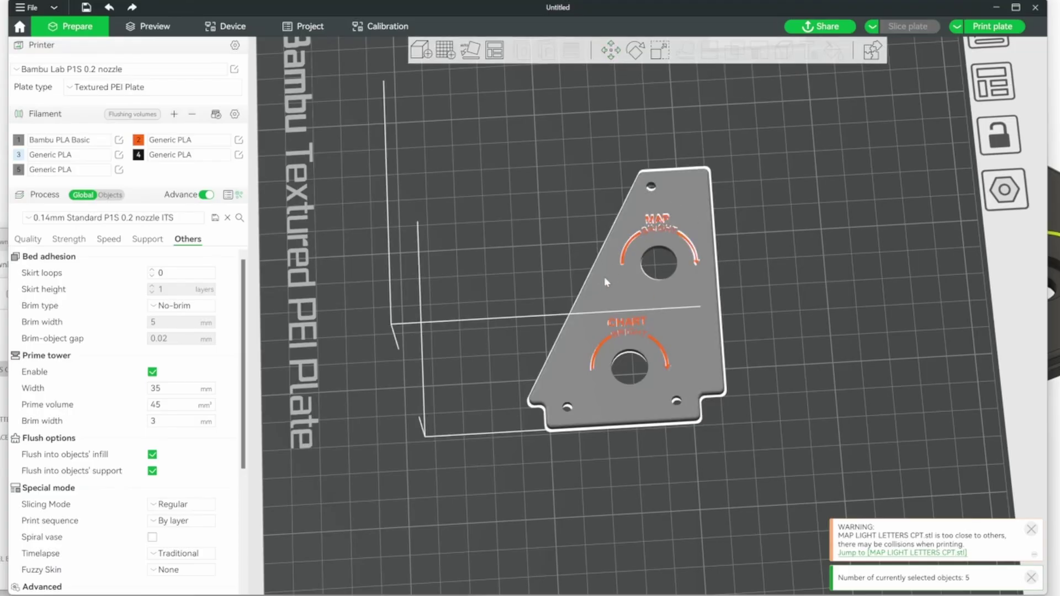
left_click_drag(604, 276, 525, 299)
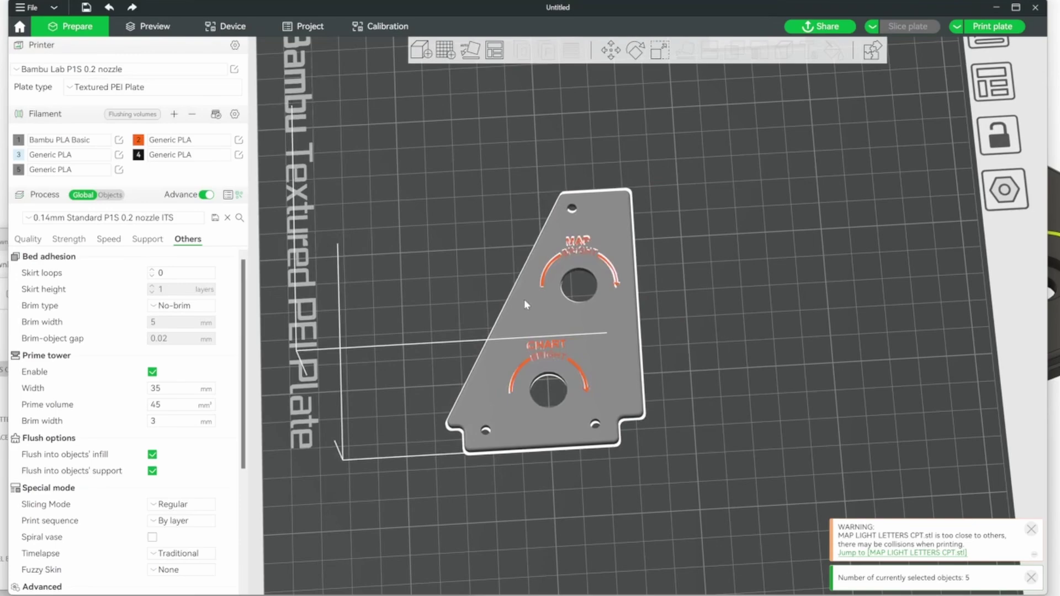
left_click(722, 223)
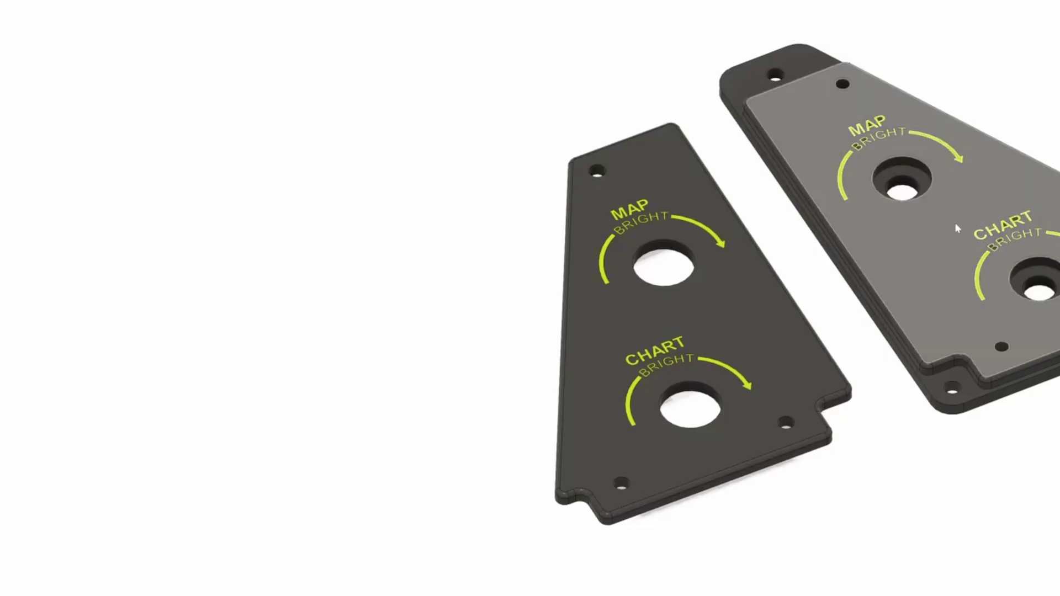
Switch to Fusion 360 and start Save As Mesh for the MAP and CHART faceplate mounted on the backing plate
left_click(956, 228)
right_click(956, 228)
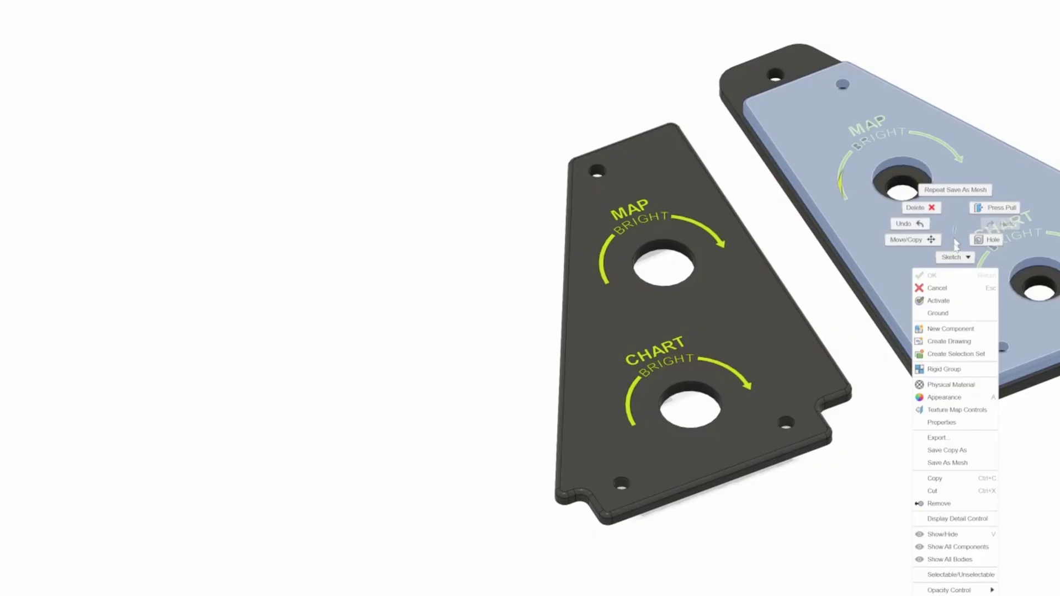
left_click(955, 191)
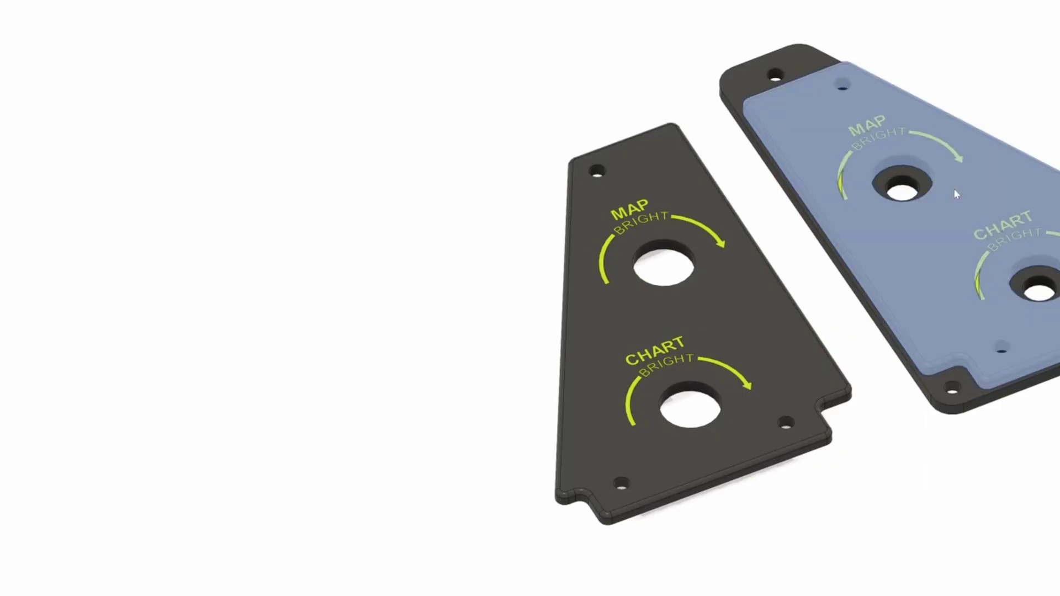